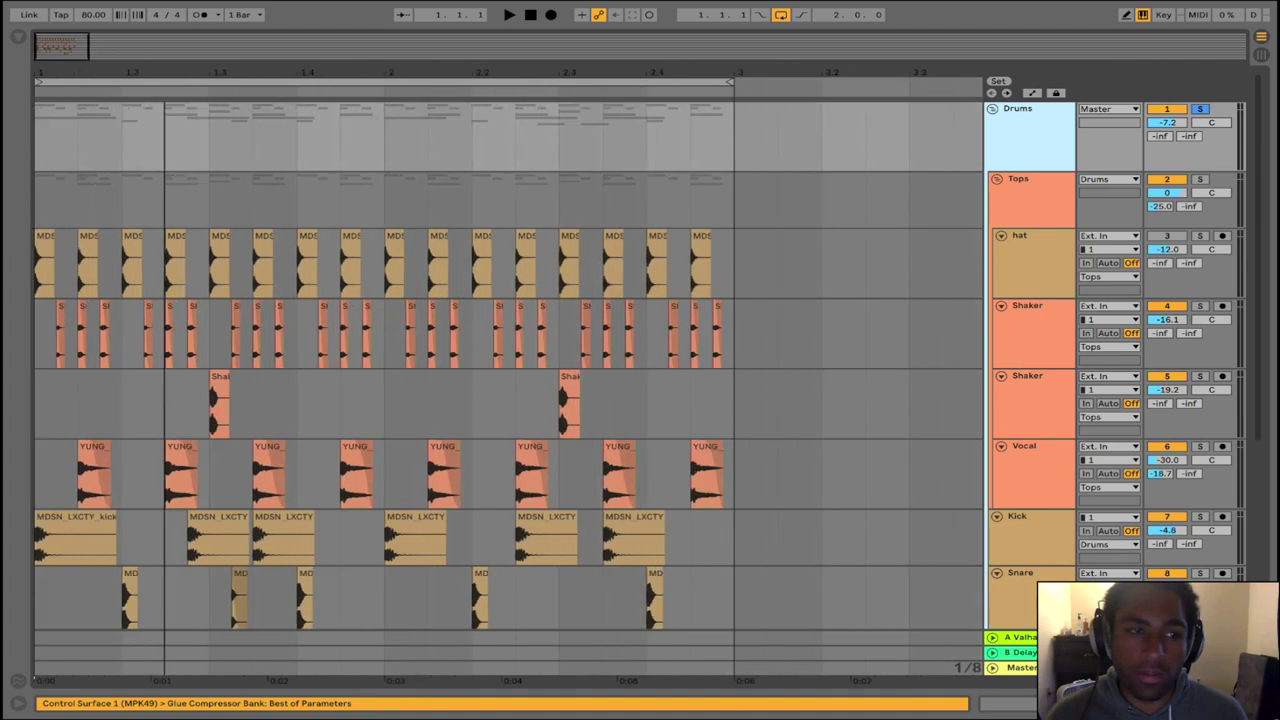
# Place a copy of the first shaker clip at 1.1.1 on the upper Shaker track and color it turquoise
pyautogui.scroll(-2, 808, 250)
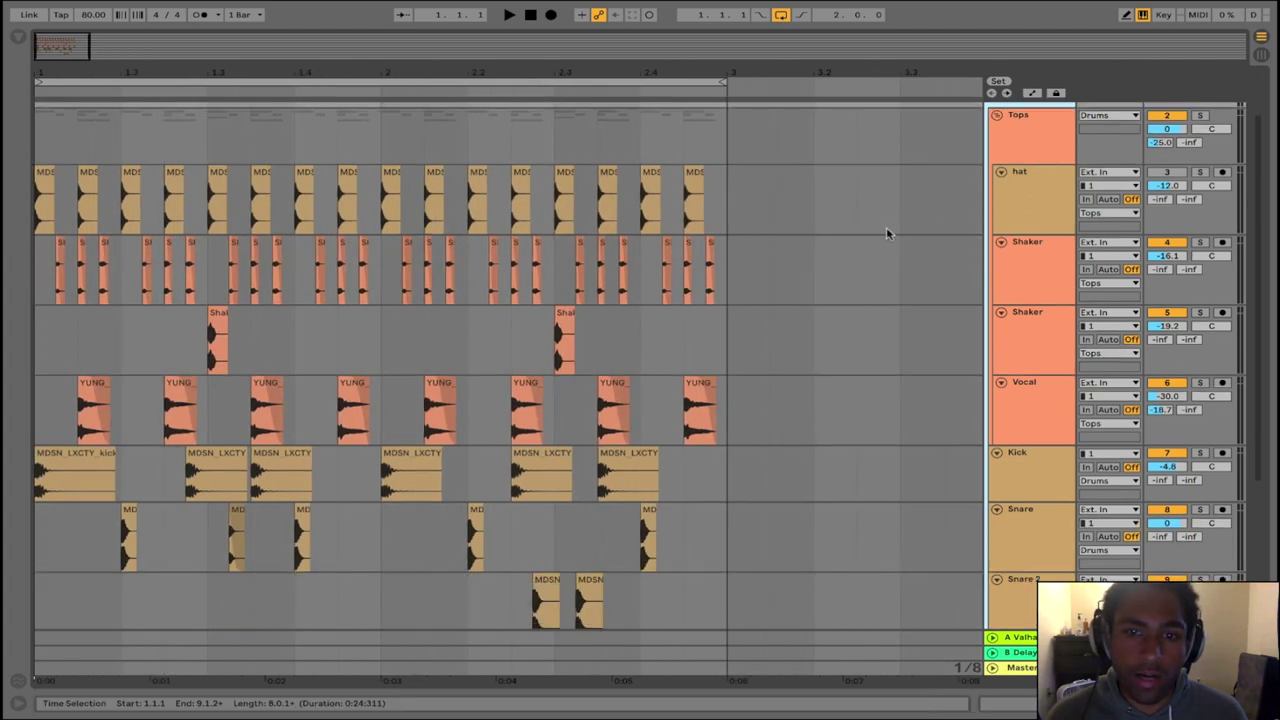
pyautogui.scroll(-5, 893, 235)
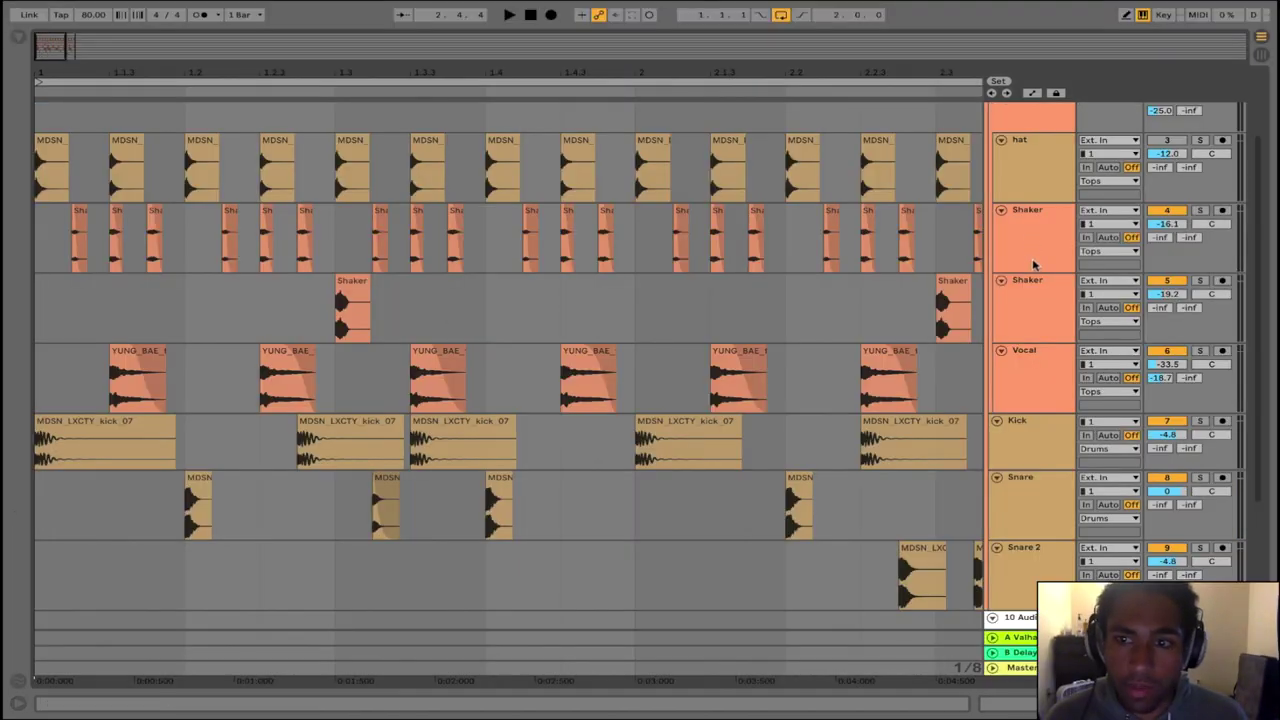
pyautogui.moveTo(1034, 268)
pyautogui.mouseDown()
pyautogui.moveTo(997, 408)
pyautogui.moveTo(1036, 394)
pyautogui.moveTo(1034, 273)
pyautogui.mouseUp()
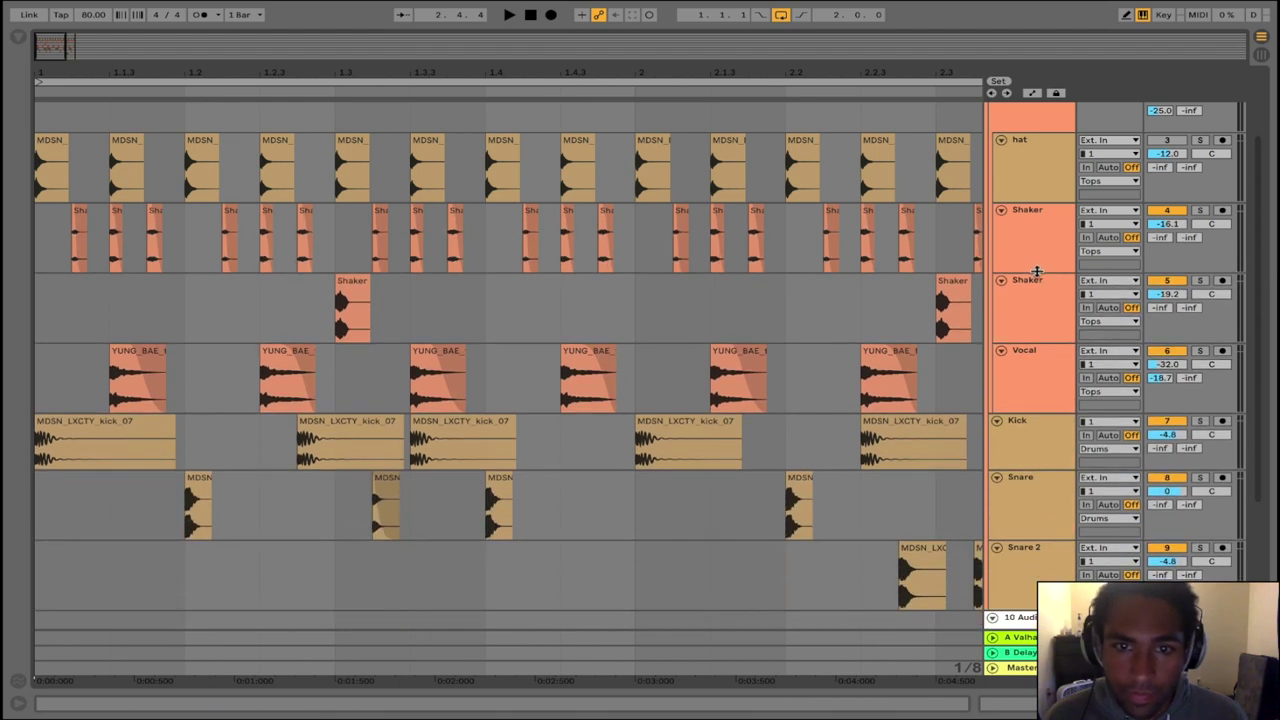
pyautogui.rightClick(79, 223)
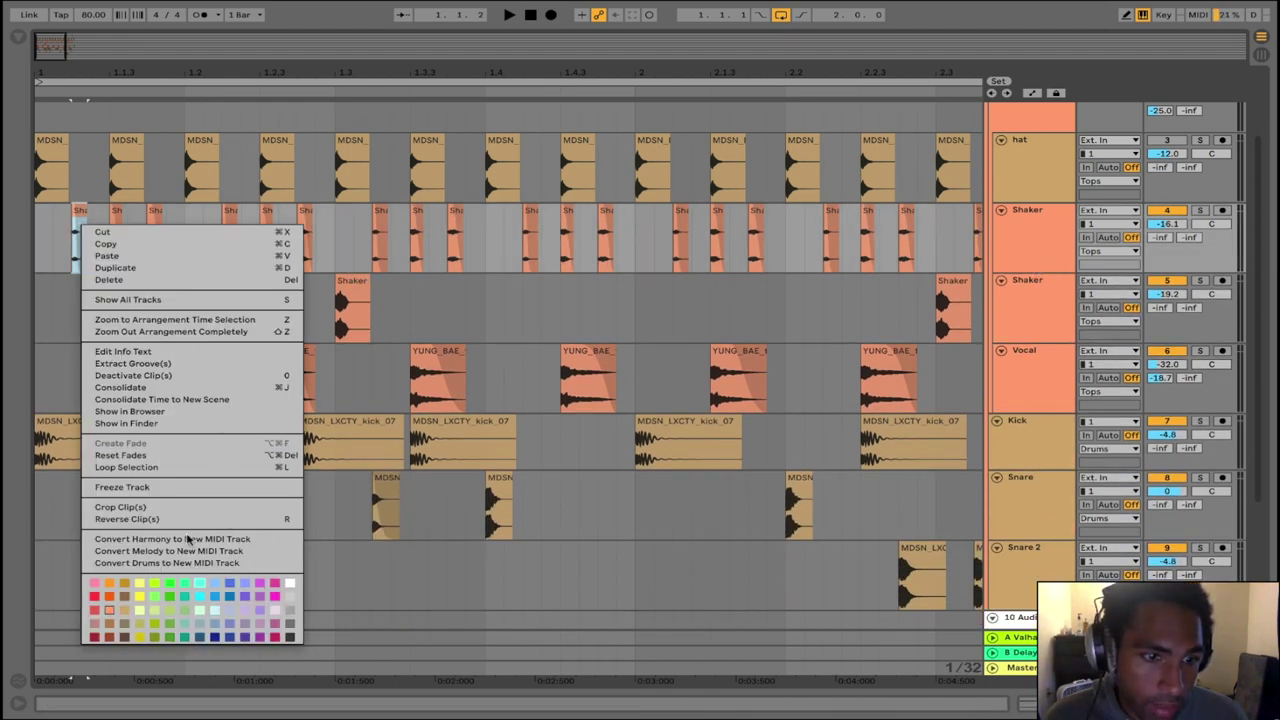
pyautogui.click(200, 583)
pyautogui.press('super+z')
pyautogui.moveTo(79, 214); pyautogui.dragTo(43, 215)
pyautogui.rightClick(43, 215)
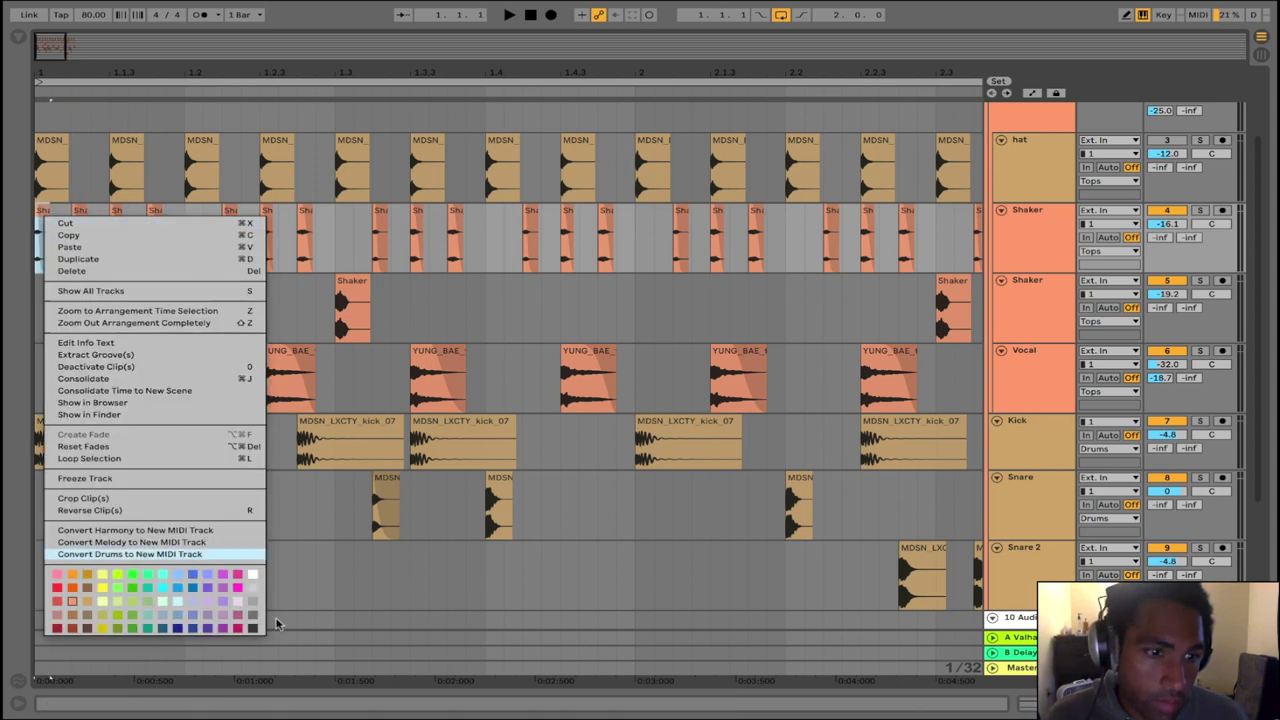
pyautogui.click(162, 586)
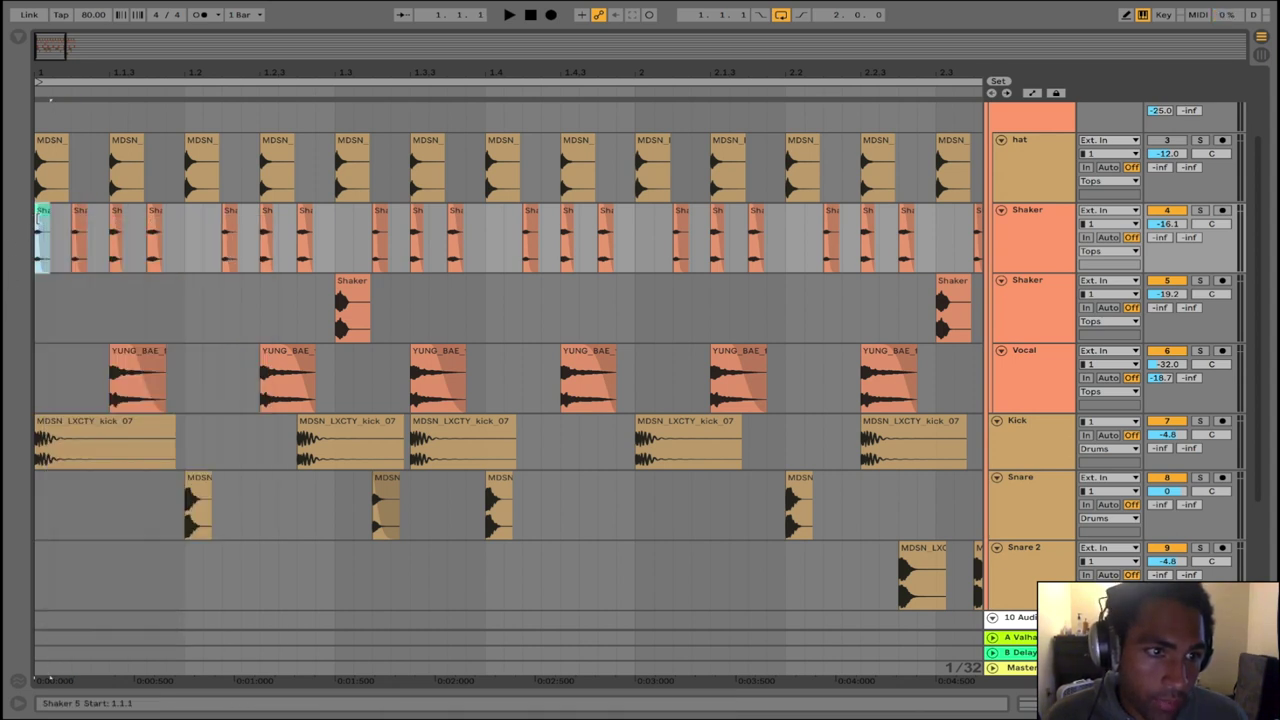
# Paste copies of the turquoise shaker clip at beats 1.2, 1.3, 1.4, 2.1 and 2.2
pyautogui.press('super+c')
pyautogui.click(189, 243)
pyautogui.press('super+v')
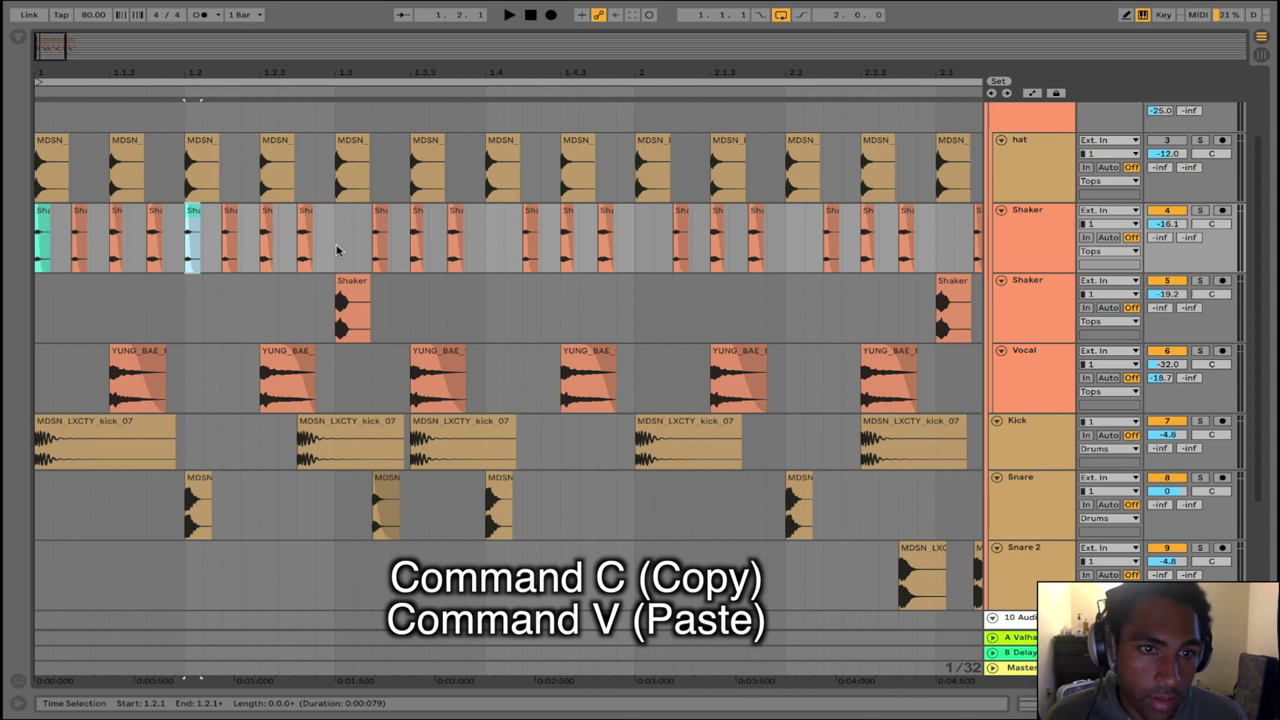
pyautogui.press('super+v')
pyautogui.press('super+v')
pyautogui.click(633, 250)
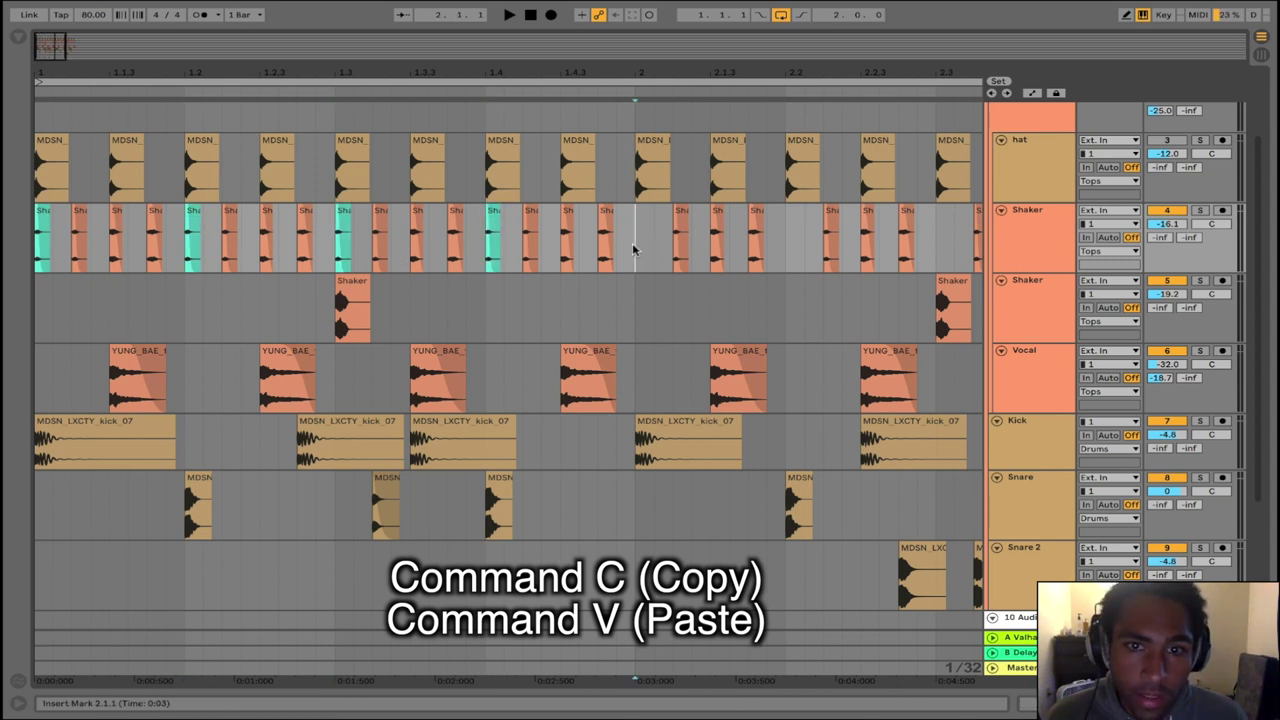
pyautogui.press('super+v')
pyautogui.click(792, 247)
pyautogui.press('super+v')
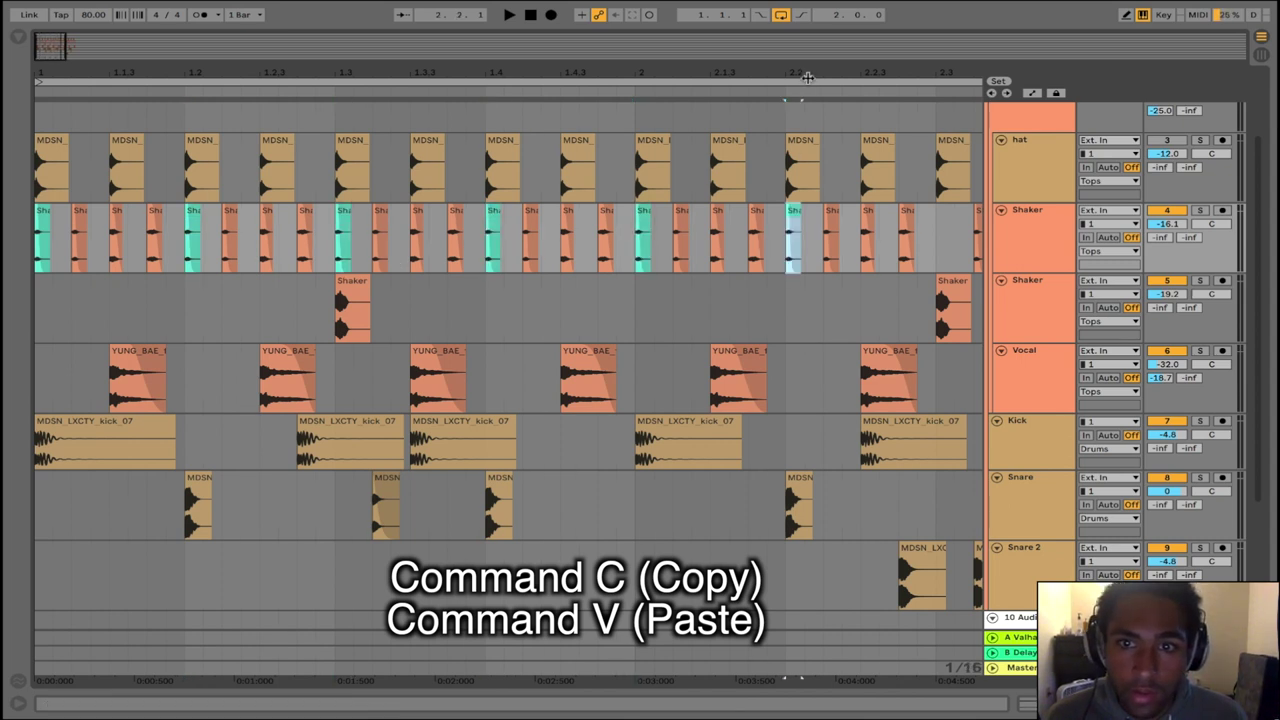
# Undo the pasted turquoise shaker clips and remove the one at 1.1.1
pyautogui.moveTo(814, 73); pyautogui.dragTo(684, 50)
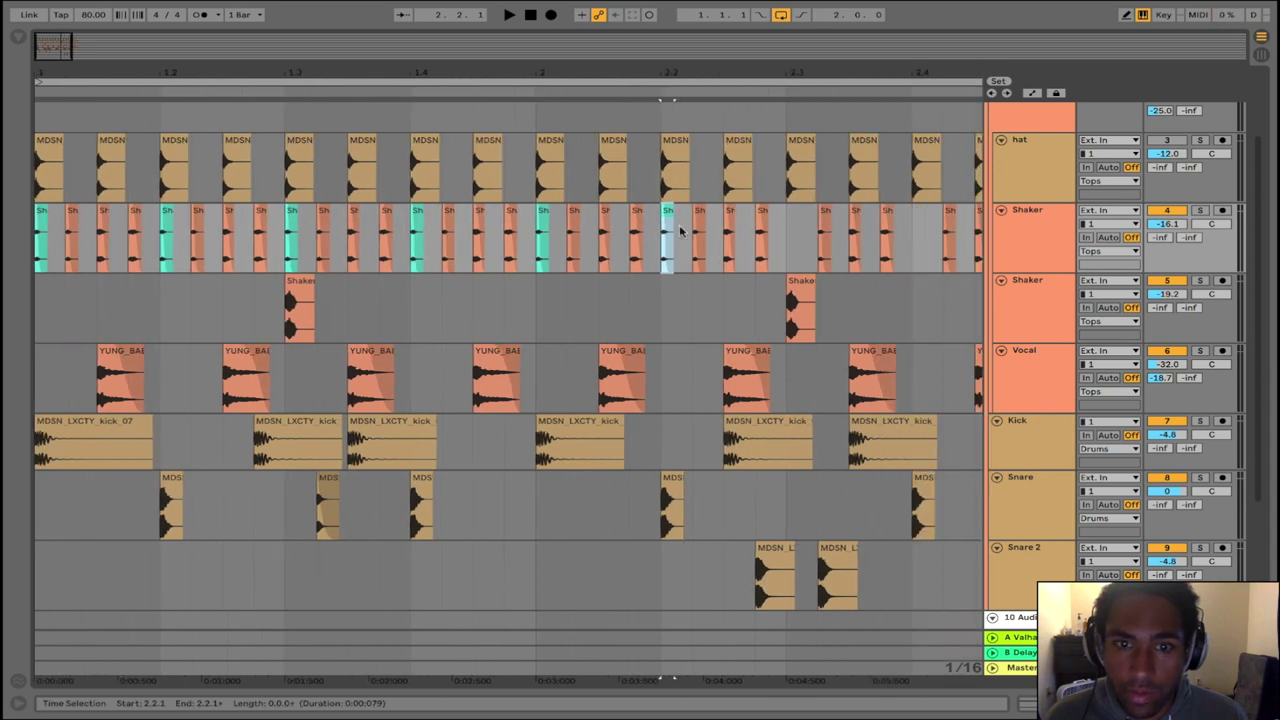
pyautogui.press('super+z')
pyautogui.press('super+z')
pyautogui.press('super+z')
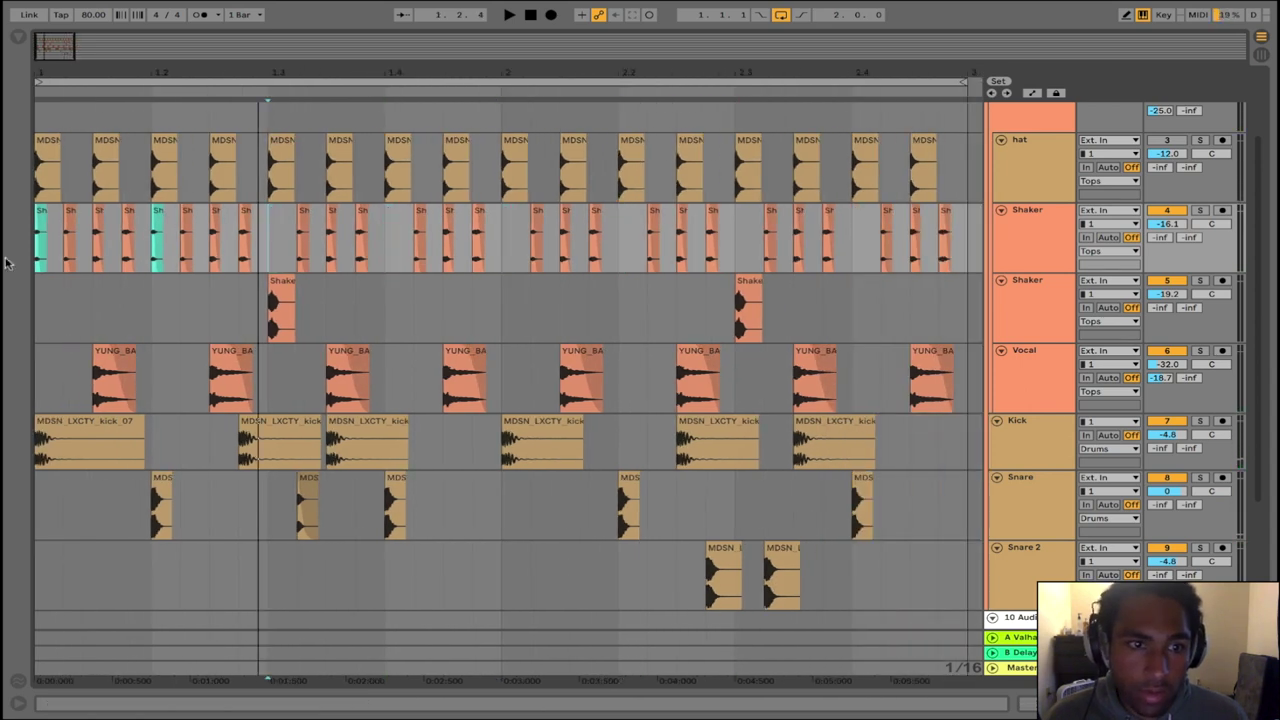
pyautogui.click(44, 233)
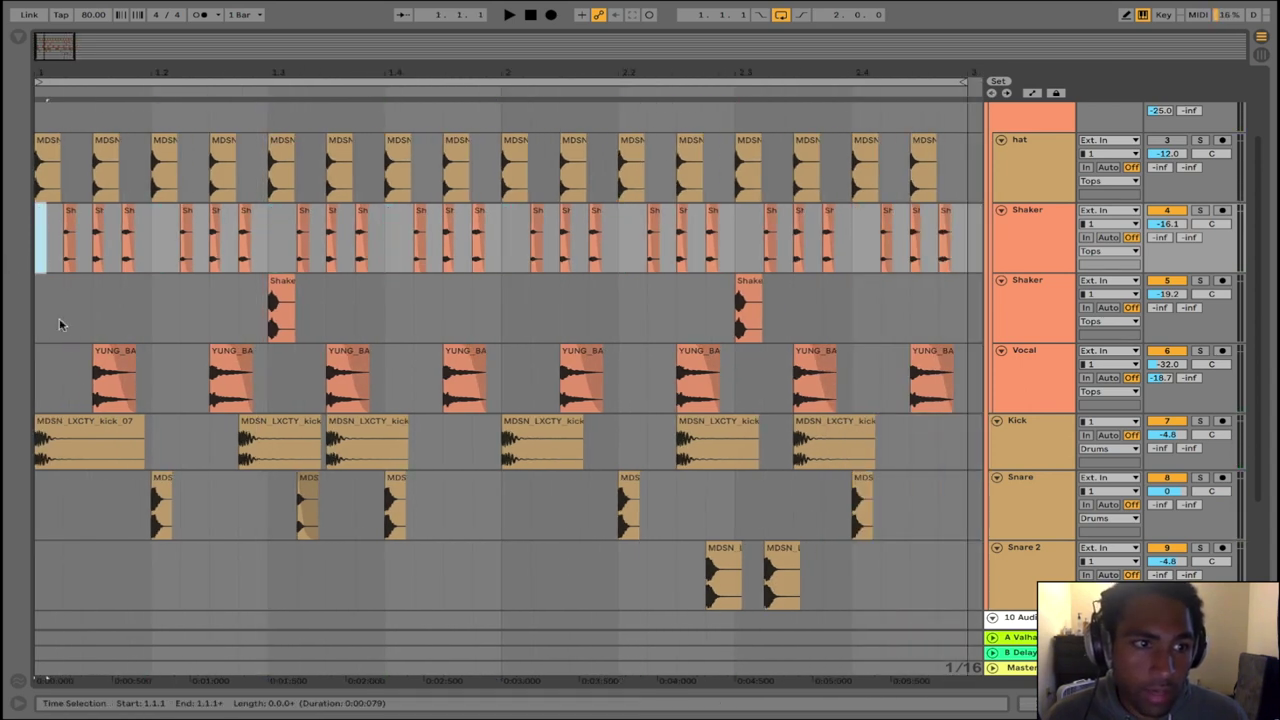
# Shorten the first kick clip so that it ends at 1.1.2
pyautogui.click(74, 430)
pyautogui.press('space')
pyautogui.moveTo(141, 424); pyautogui.dragTo(84, 418)
# Examine the upper Shaker track's hits and gaps in beats 1 and 2 against the snare and vocal clips
pyautogui.click(55, 265)
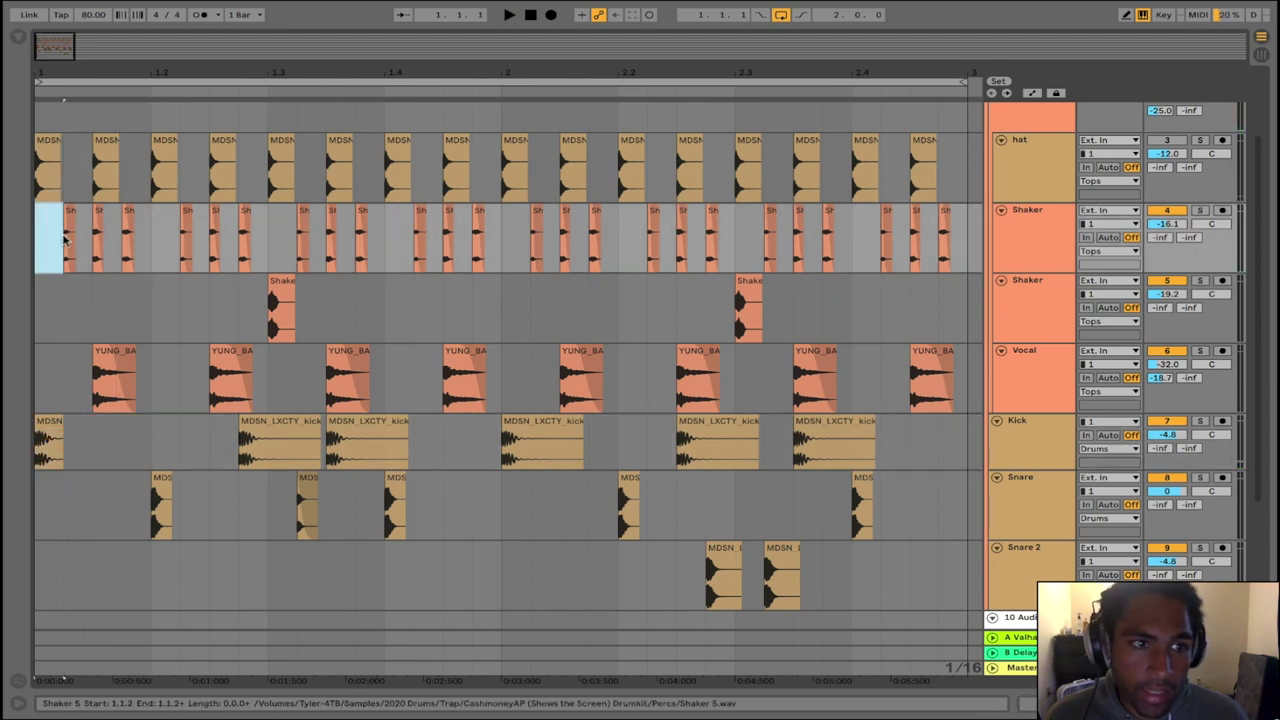
pyautogui.moveTo(68, 242); pyautogui.dragTo(162, 236)
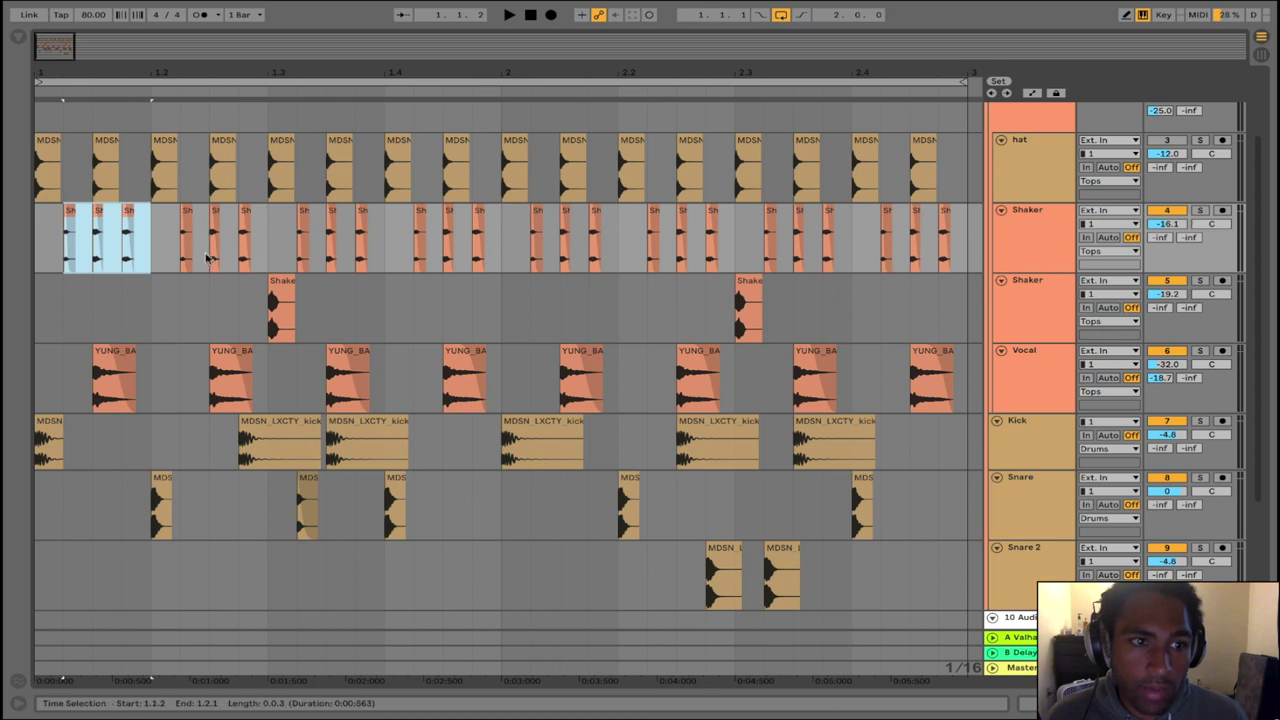
pyautogui.moveTo(41, 67)
pyautogui.mouseDown()
pyautogui.moveTo(41, 110)
pyautogui.moveTo(41, 82)
pyautogui.mouseUp()
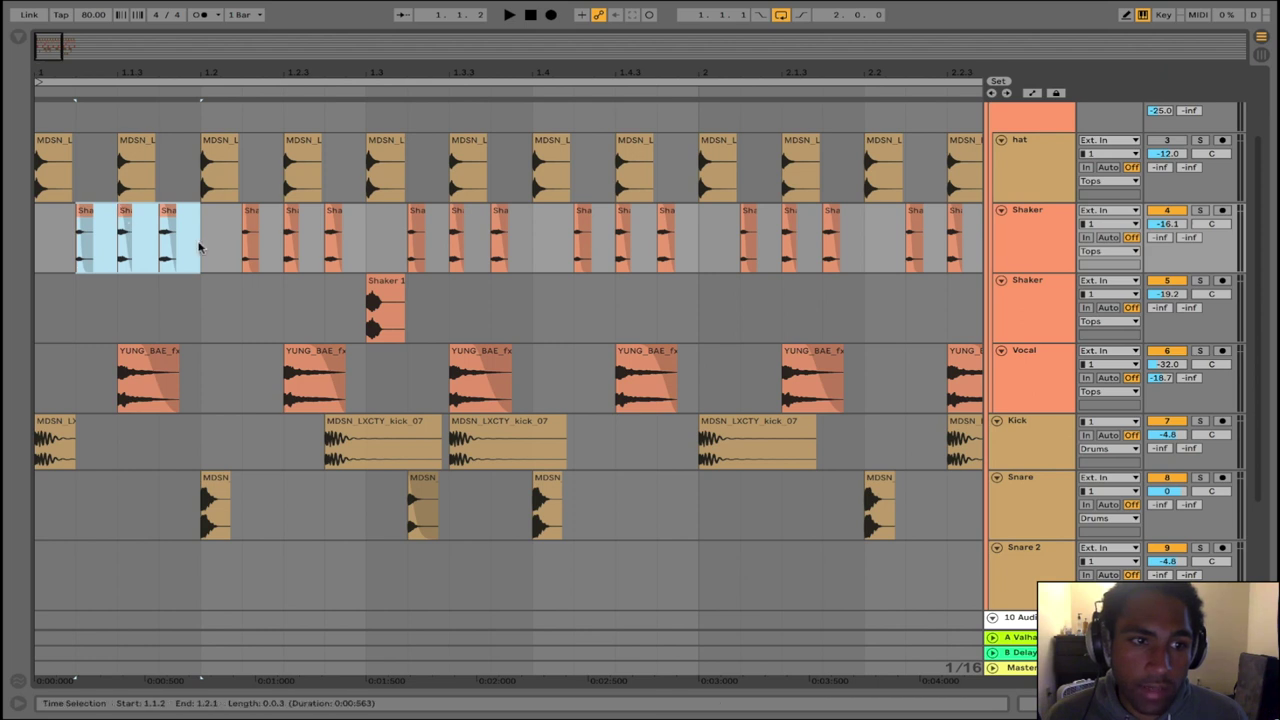
pyautogui.click(229, 248)
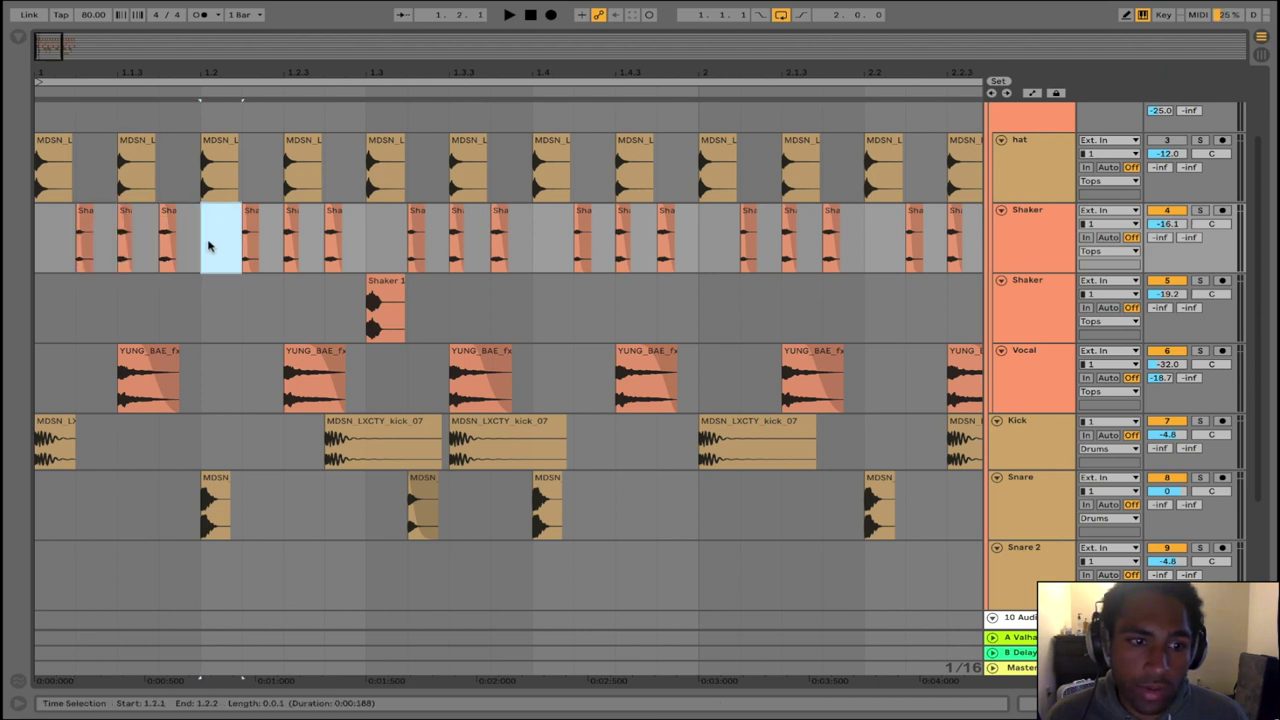
pyautogui.moveTo(209, 247); pyautogui.dragTo(247, 412)
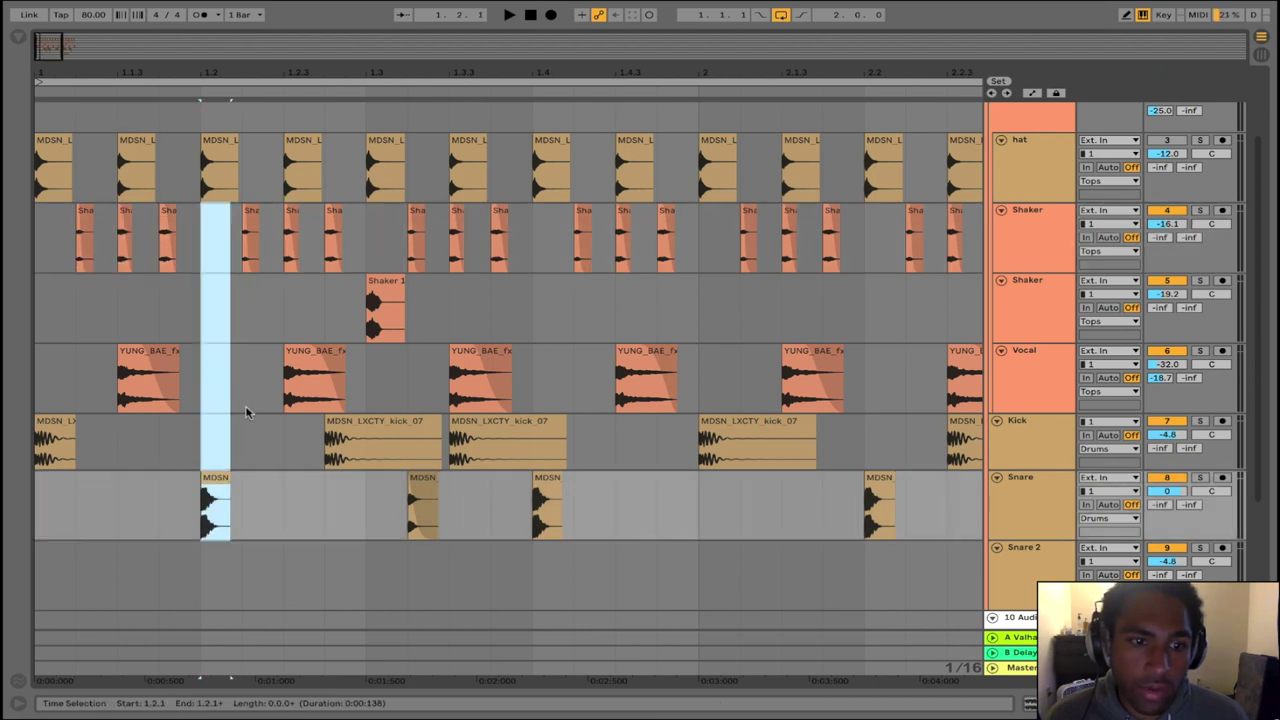
pyautogui.moveTo(288, 252); pyautogui.dragTo(327, 380)
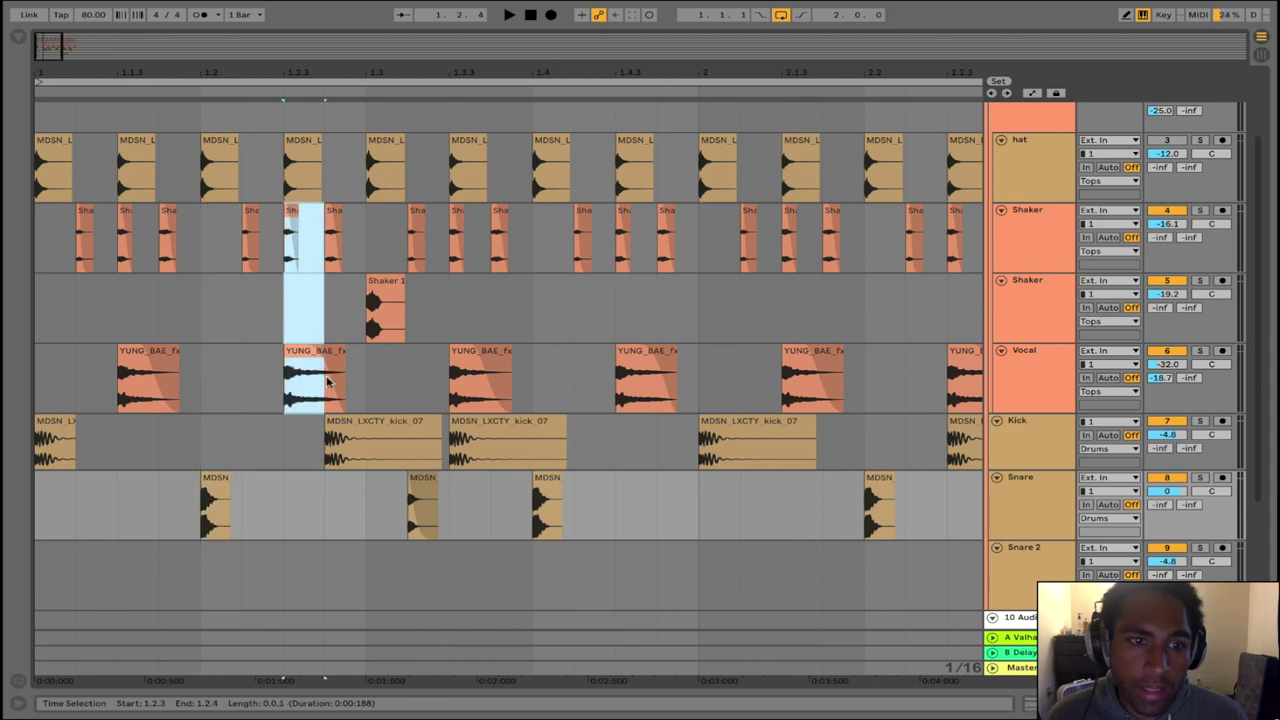
# Examine how the shaker gaps in bar 1 line up with the first kick and the first snare
pyautogui.moveTo(119, 450); pyautogui.dragTo(41, 447)
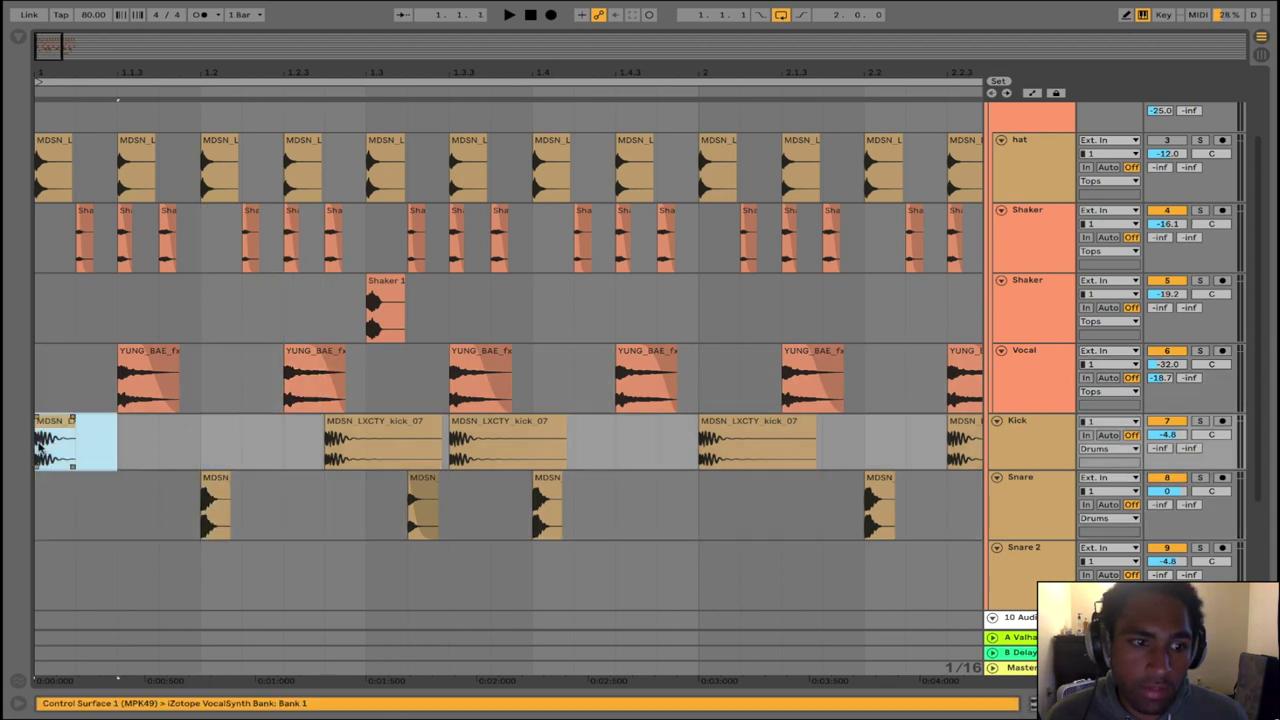
pyautogui.click(50, 430)
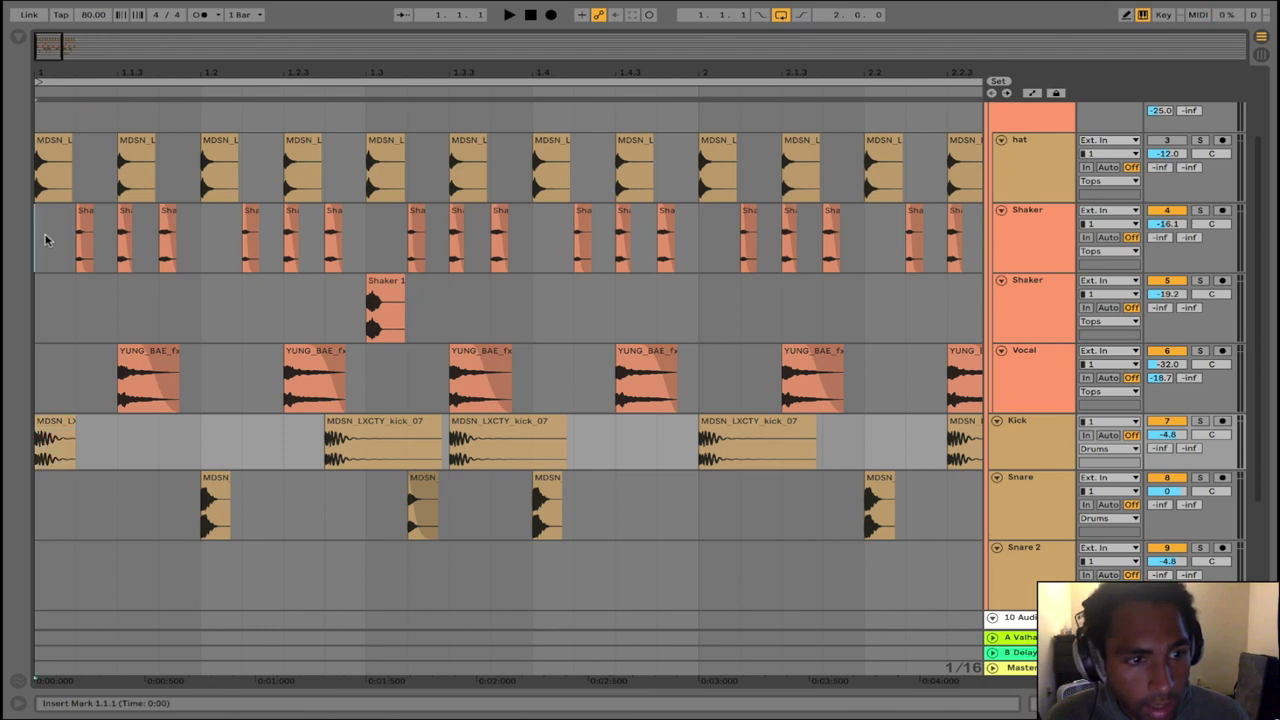
pyautogui.moveTo(46, 240); pyautogui.dragTo(68, 446)
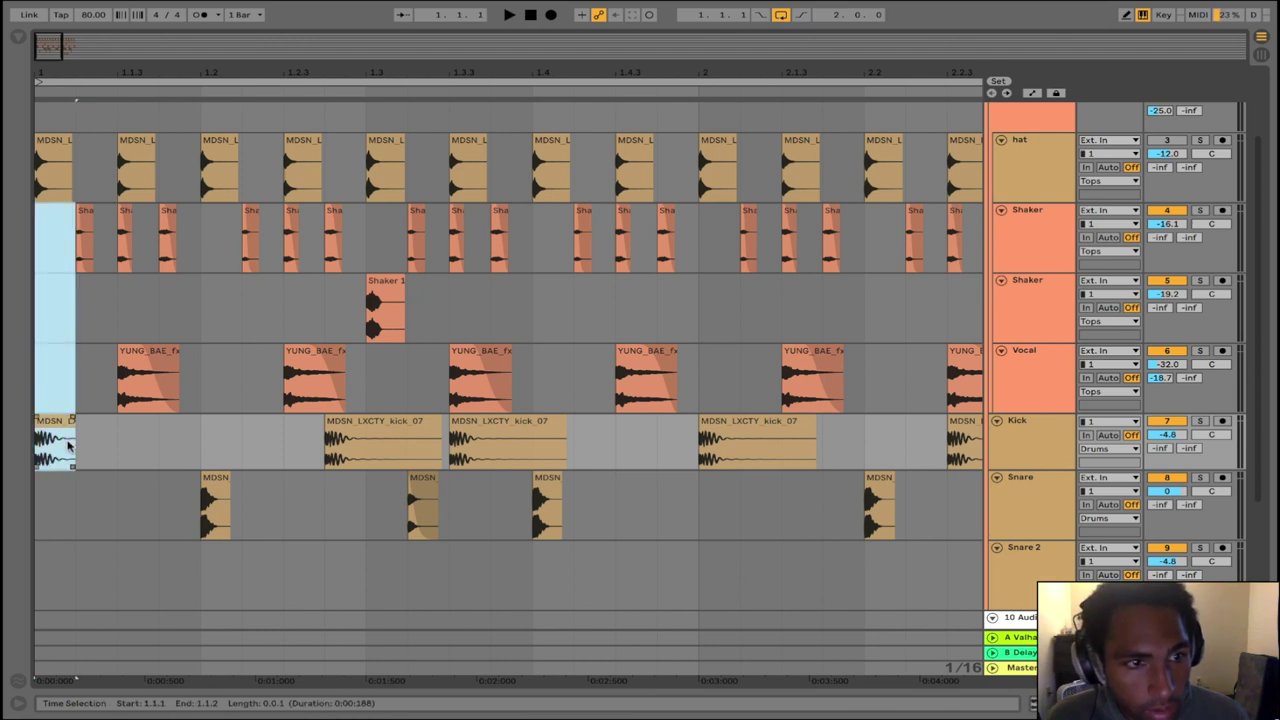
pyautogui.moveTo(200, 245); pyautogui.dragTo(251, 438)
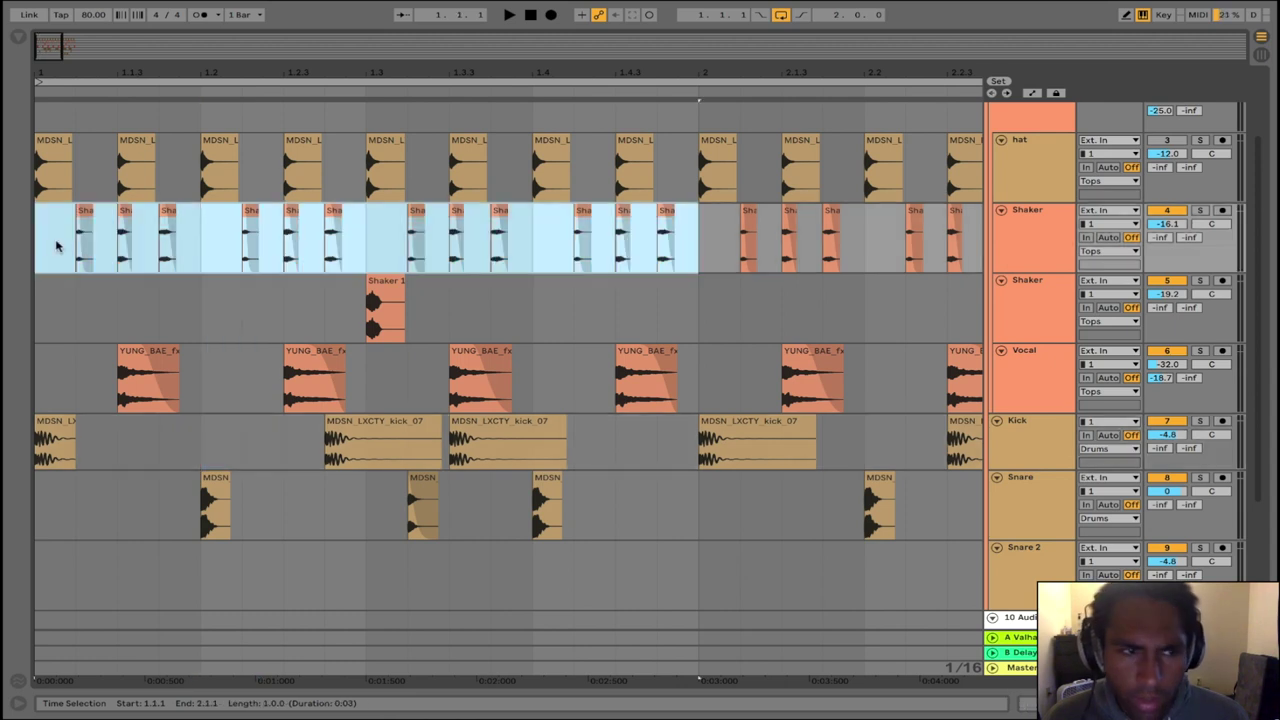
pyautogui.moveTo(40, 246); pyautogui.dragTo(706, 245)
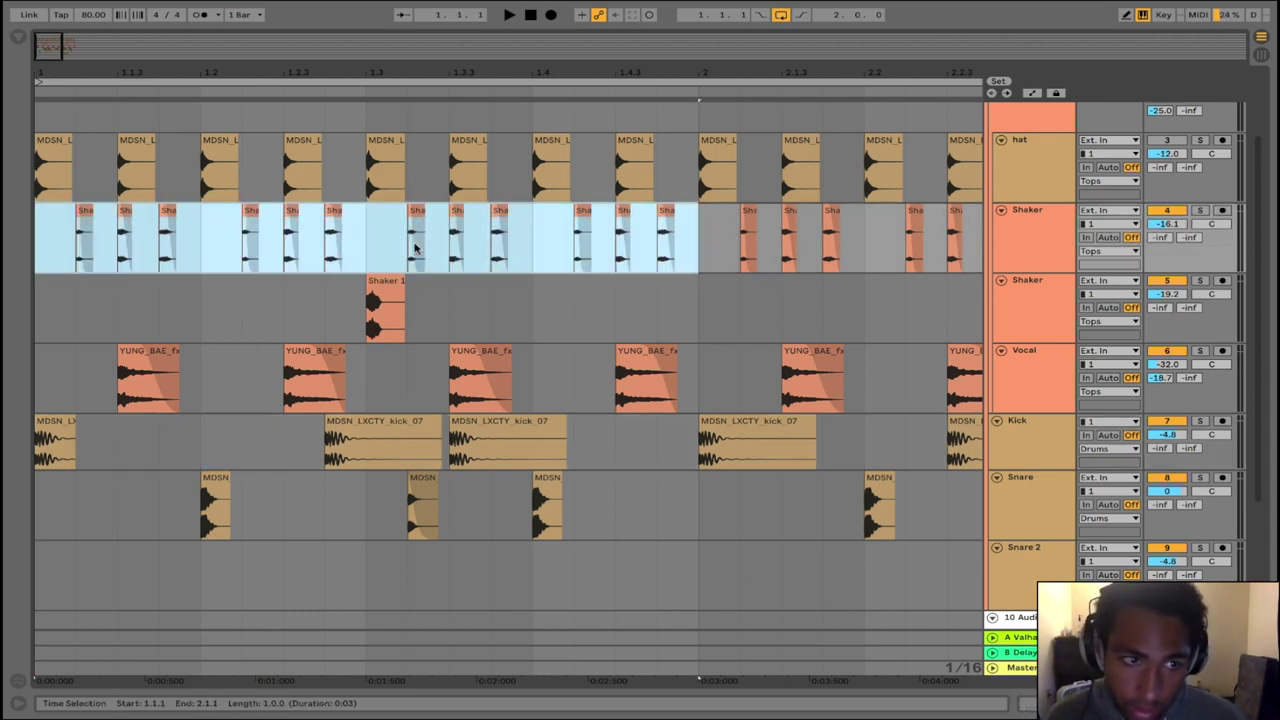
pyautogui.moveTo(40, 241); pyautogui.dragTo(74, 510)
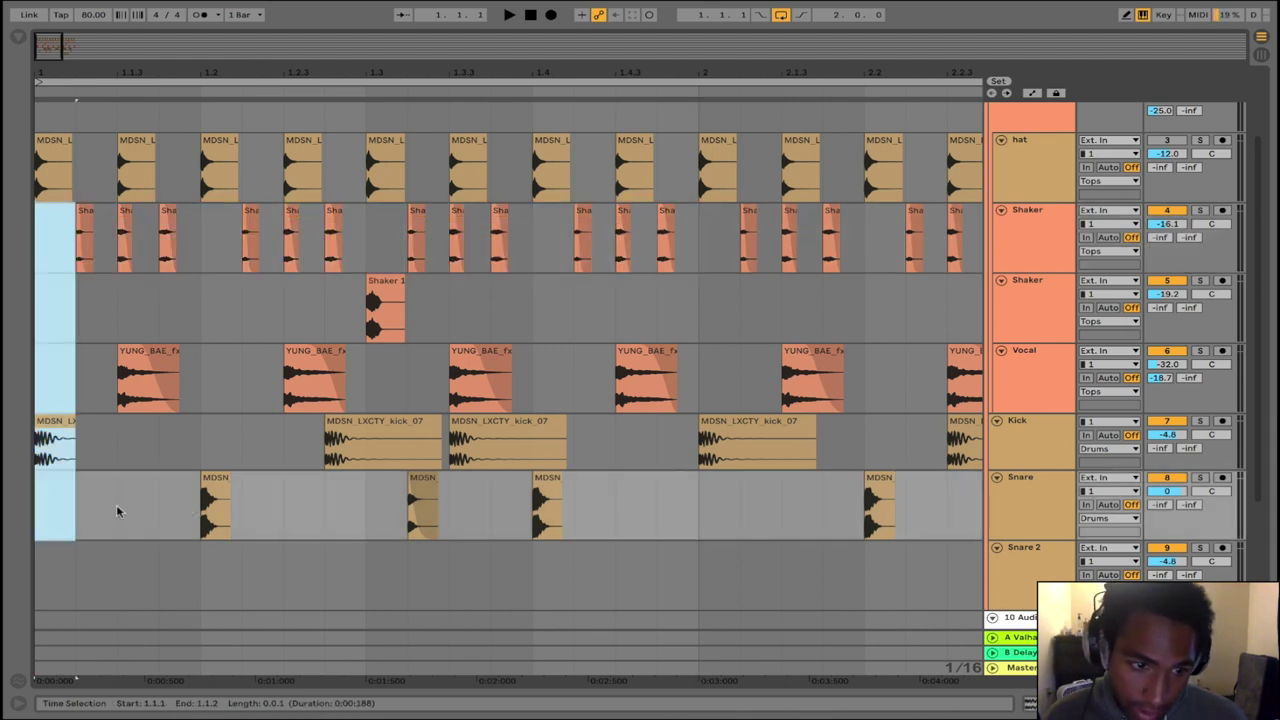
pyautogui.click(217, 480)
pyautogui.keyDown('shift'); pyautogui.click(53, 448); pyautogui.keyUp('shift')
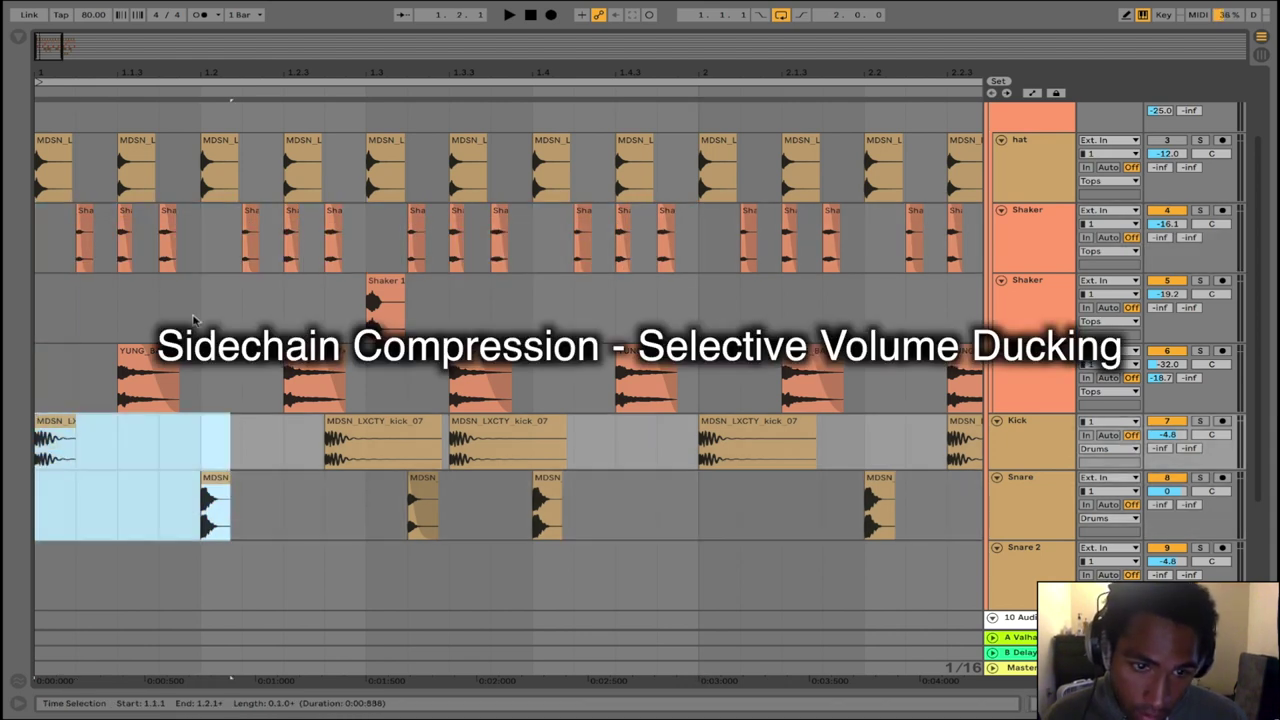
# Shorten the kick clip at 1.2.4 to end at 1.3 and the one at 1.3.3 to end at 1.3.4
pyautogui.moveTo(441, 440); pyautogui.dragTo(365, 440)
pyautogui.moveTo(566, 440); pyautogui.dragTo(483, 440)
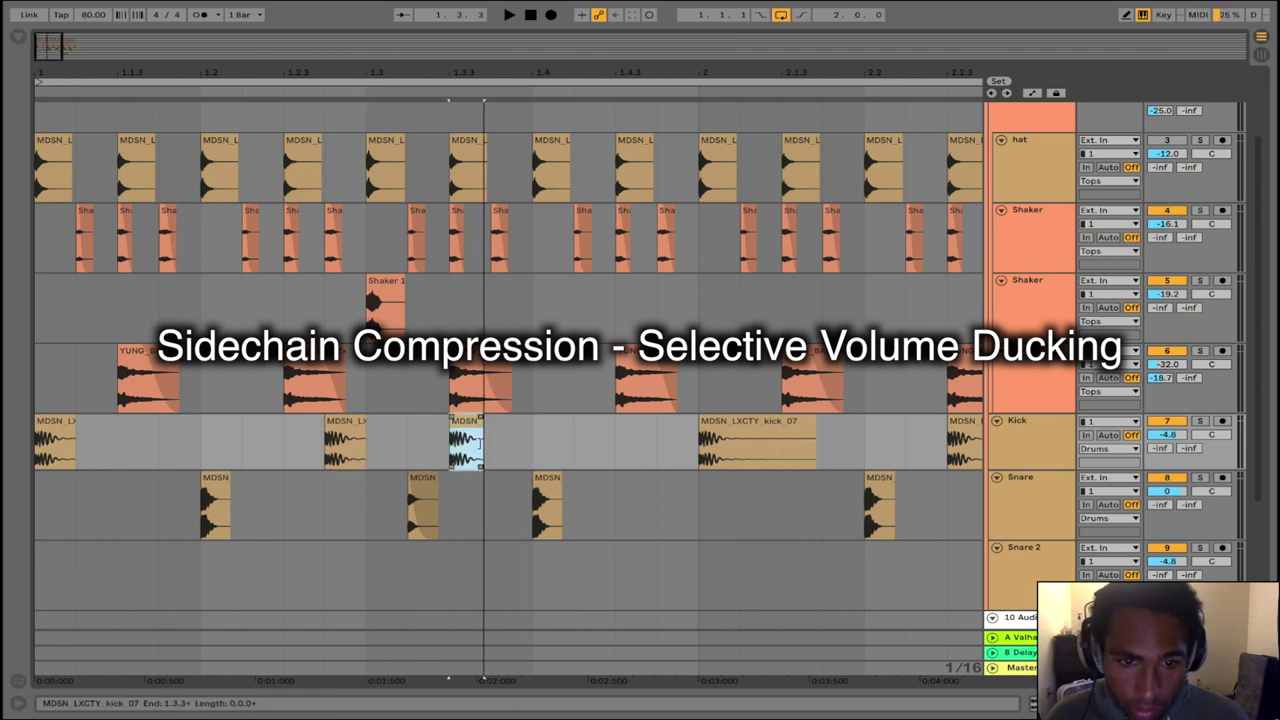
# Compare the shaker gap at 1.1.1 with the first kick and play back the pattern
pyautogui.click(44, 244)
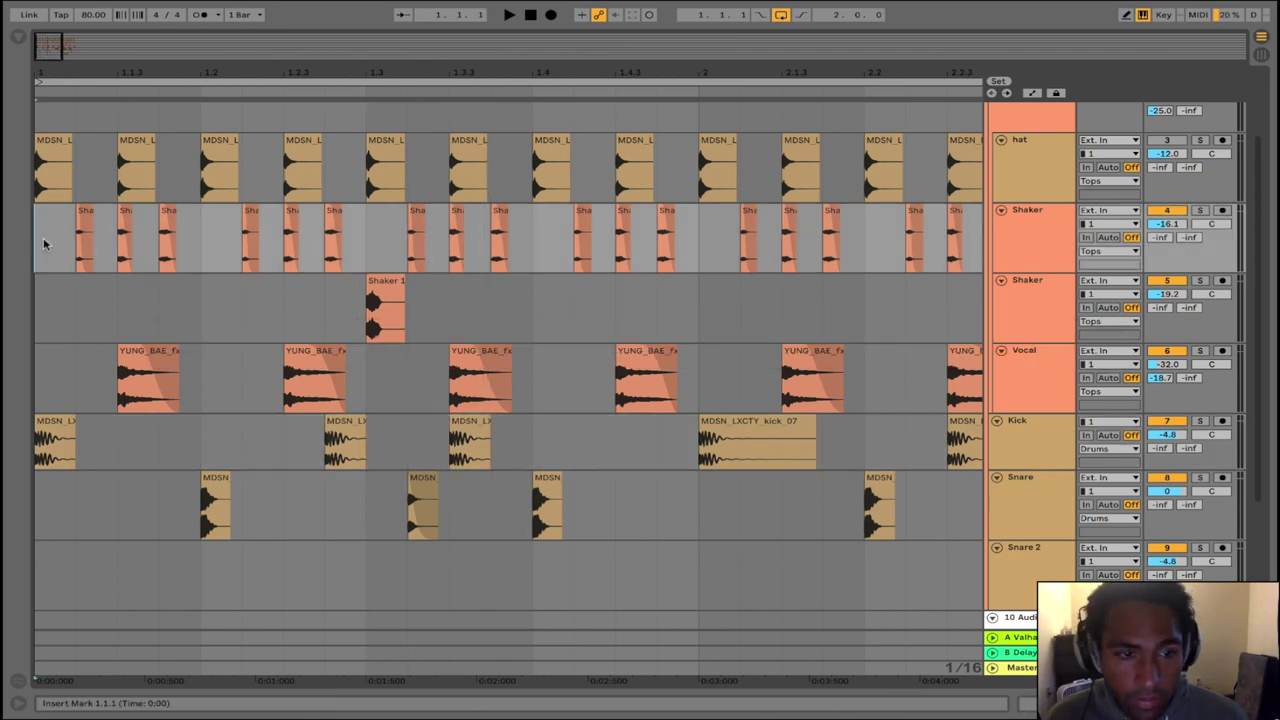
pyautogui.click(379, 298)
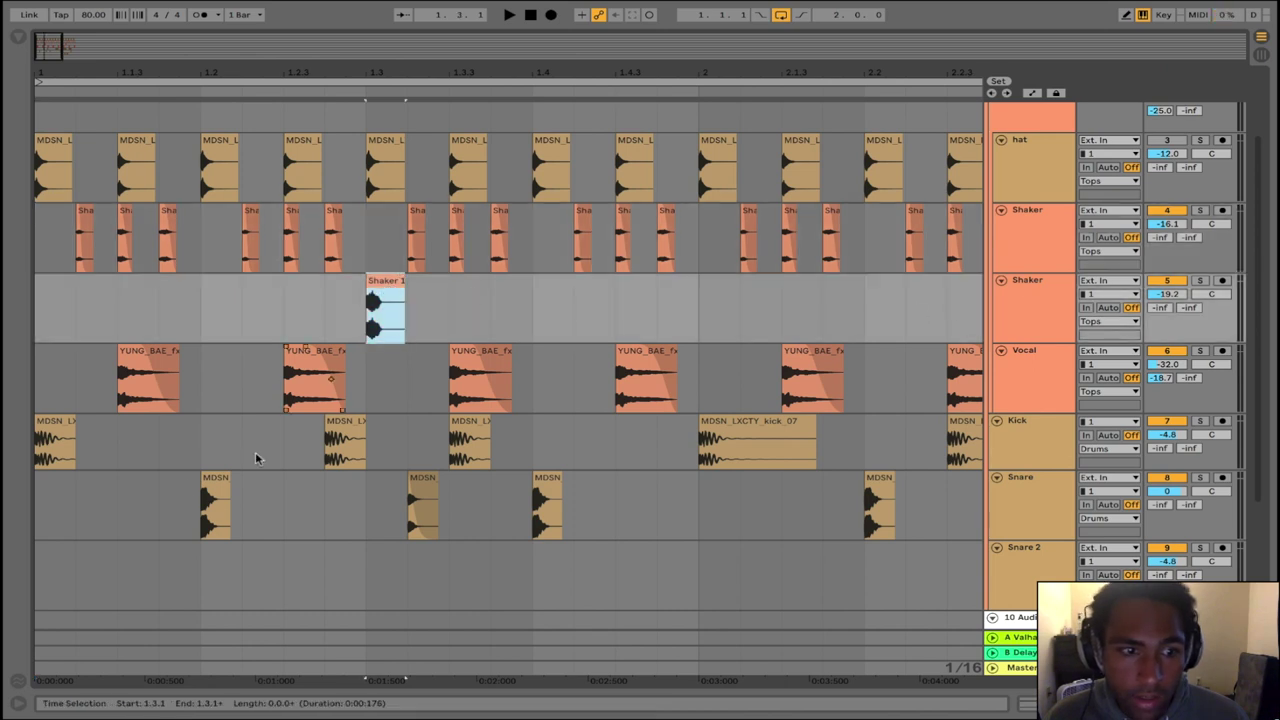
pyautogui.click(55, 437)
pyautogui.moveTo(55, 437); pyautogui.dragTo(43, 244)
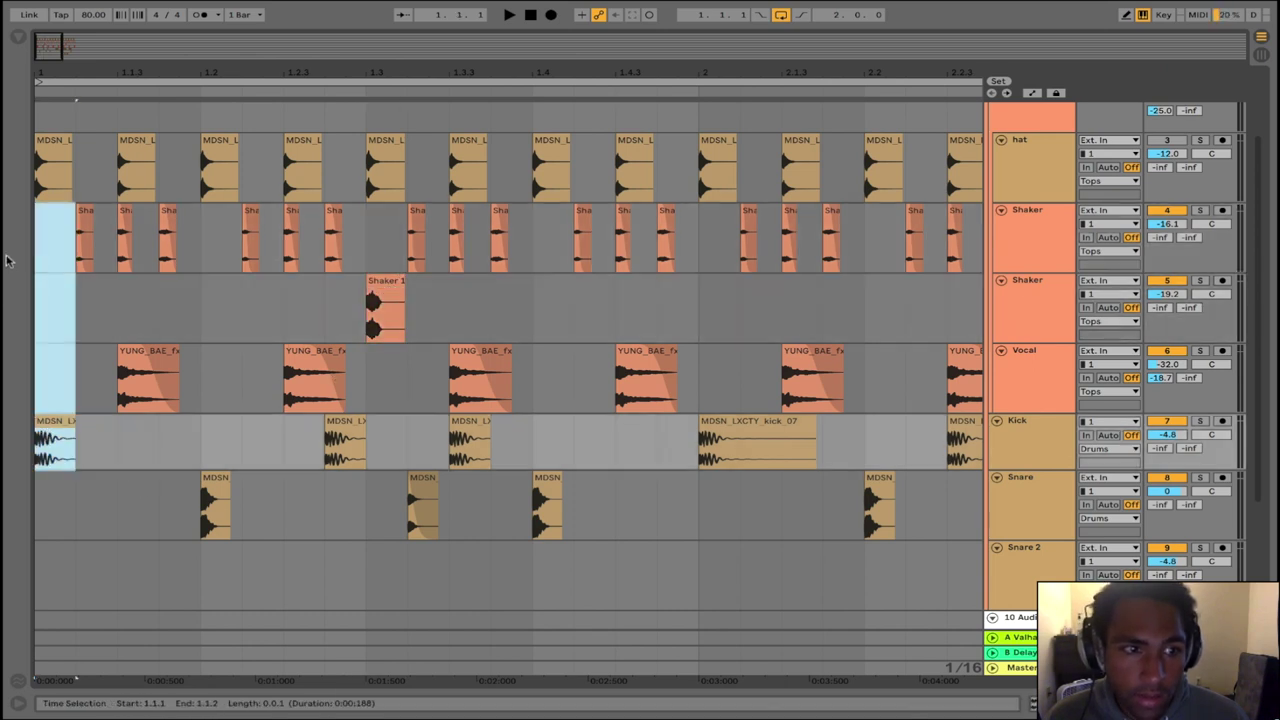
pyautogui.press('space')
pyautogui.click(43, 244)
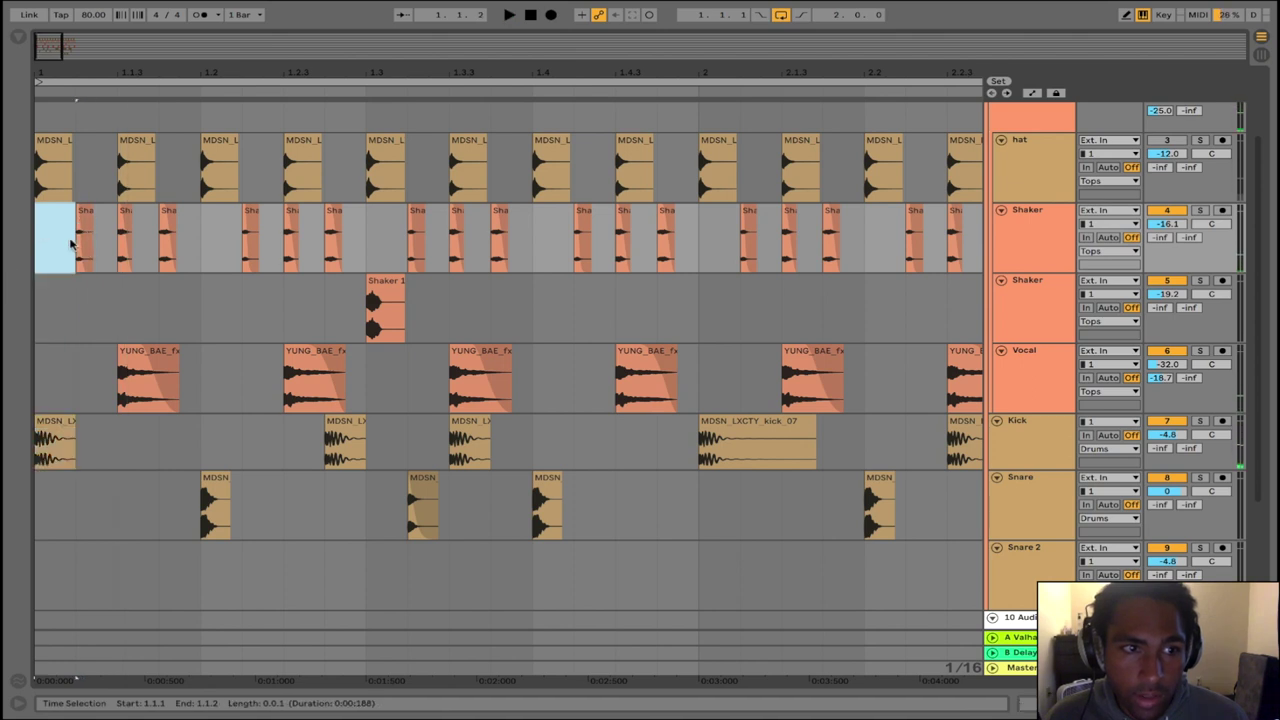
# Examine the empty sixteenths at 1.1.1, 1.2.1 and 1.3.1 on the upper Shaker track
pyautogui.click(384, 495)
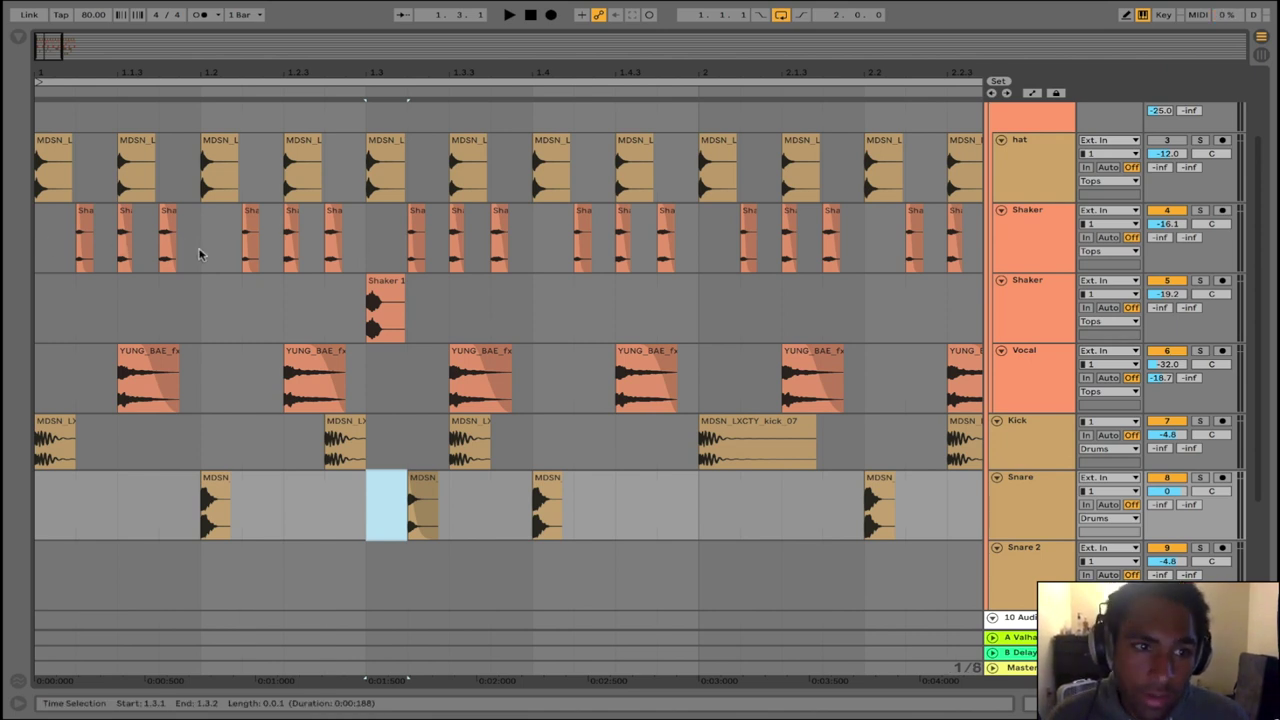
pyautogui.moveTo(201, 251); pyautogui.dragTo(42, 241)
pyautogui.click(54, 242)
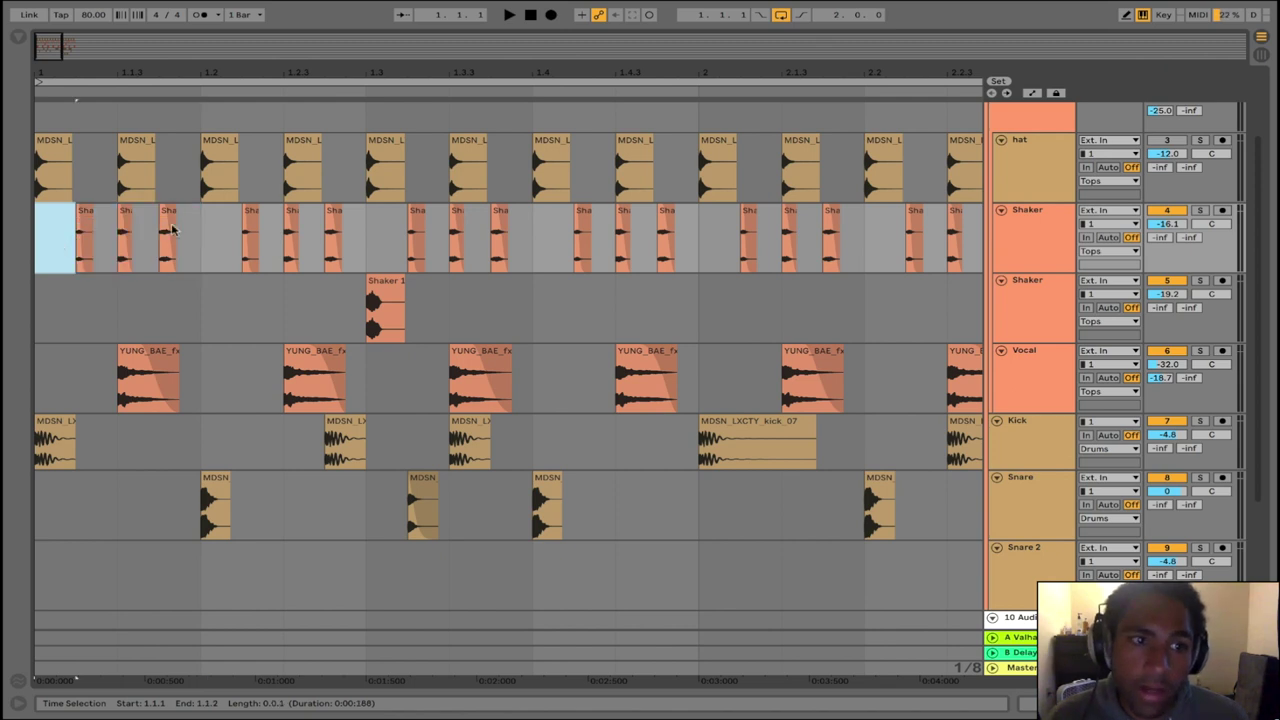
pyautogui.click(232, 234)
pyautogui.click(378, 240)
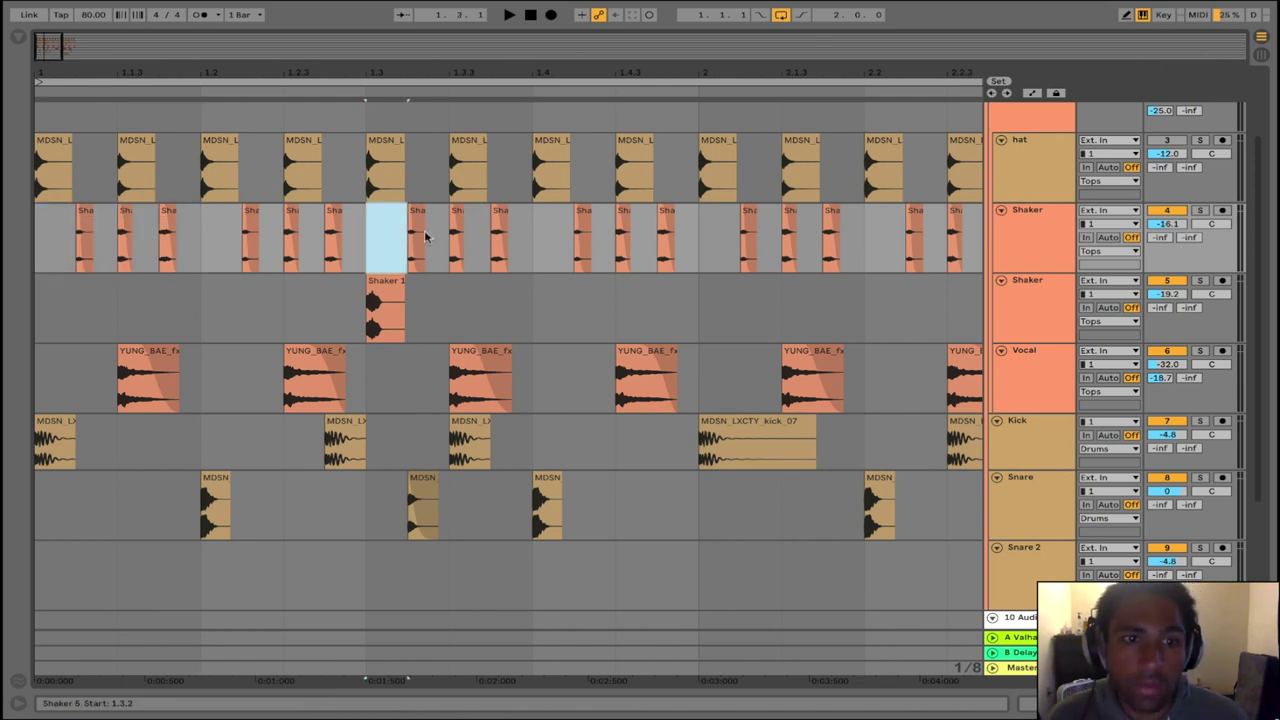
# Open the Shaker 1 clip at 1.3.1 and view its sample waveform
pyautogui.doubleClick(381, 290)
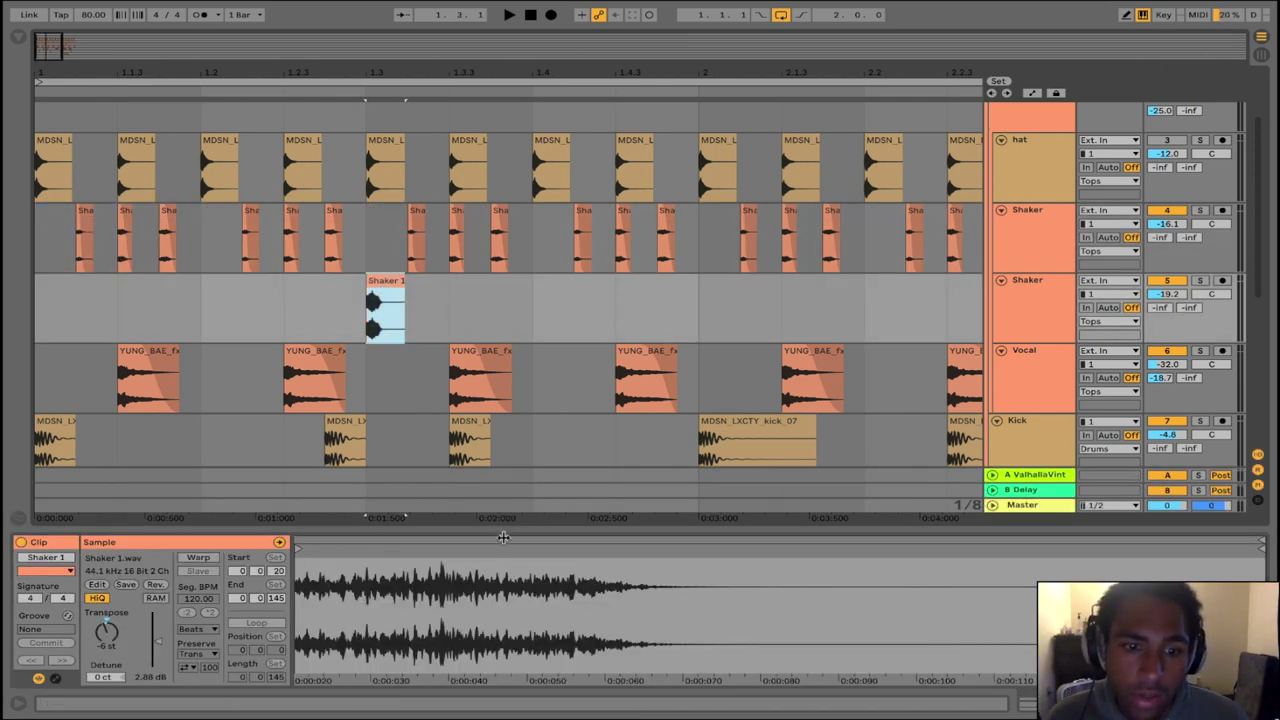
pyautogui.moveTo(455, 530); pyautogui.dragTo(380, 530)
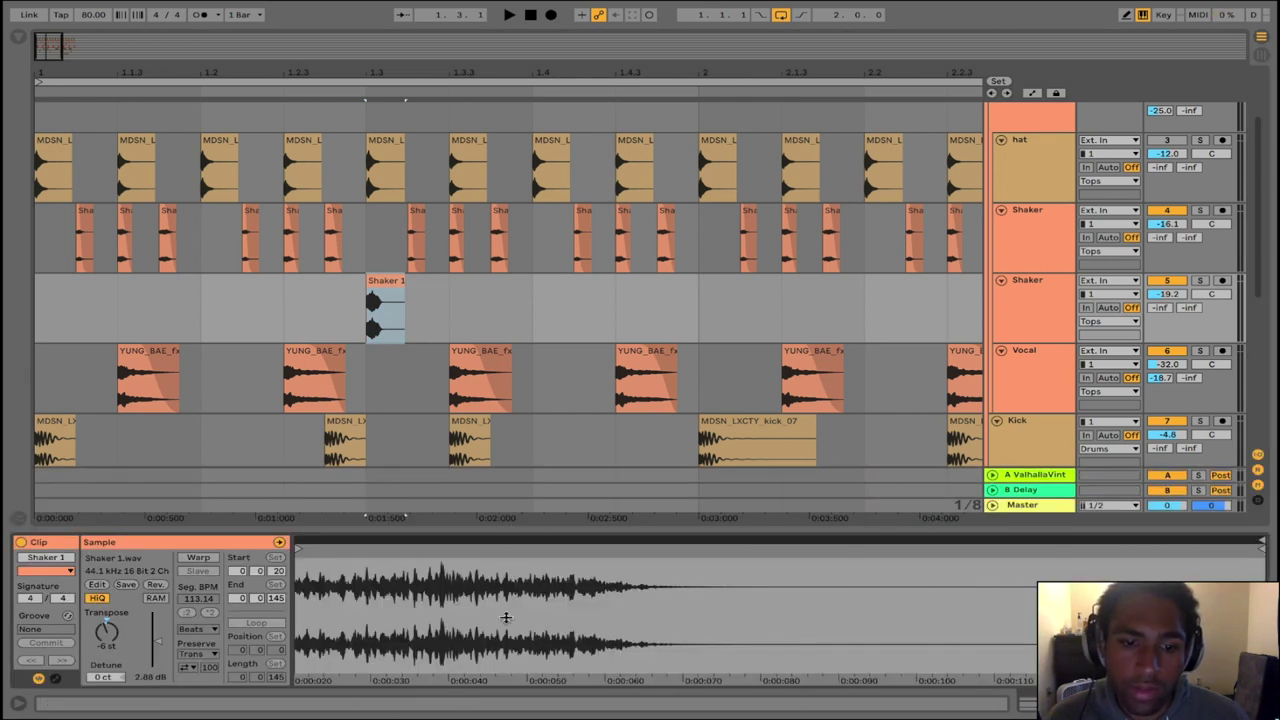
# Hide the clip's sample view and play back the pattern from 1.1.1 to hear the Shaker 1 hit at 1.3.1
pyautogui.moveTo(506, 617); pyautogui.dragTo(487, 715)
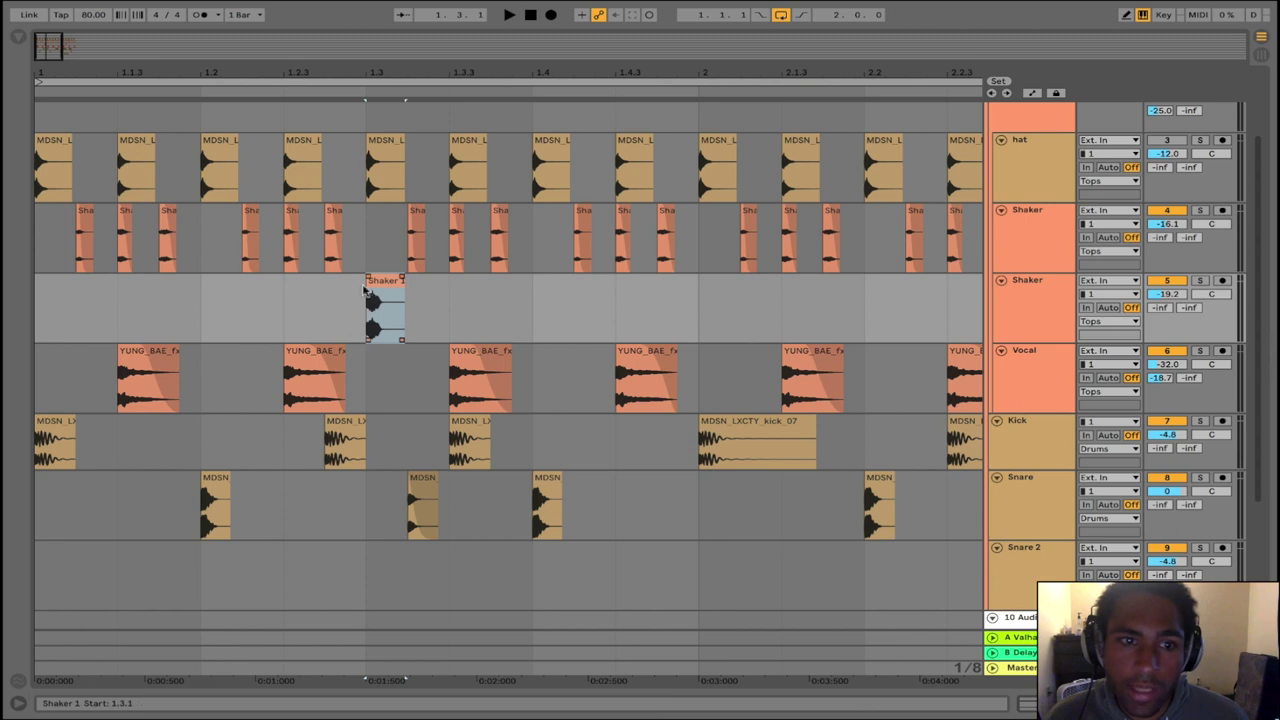
pyautogui.click(296, 250)
pyautogui.moveTo(426, 248); pyautogui.dragTo(570, 247)
pyautogui.moveTo(406, 314); pyautogui.dragTo(534, 314)
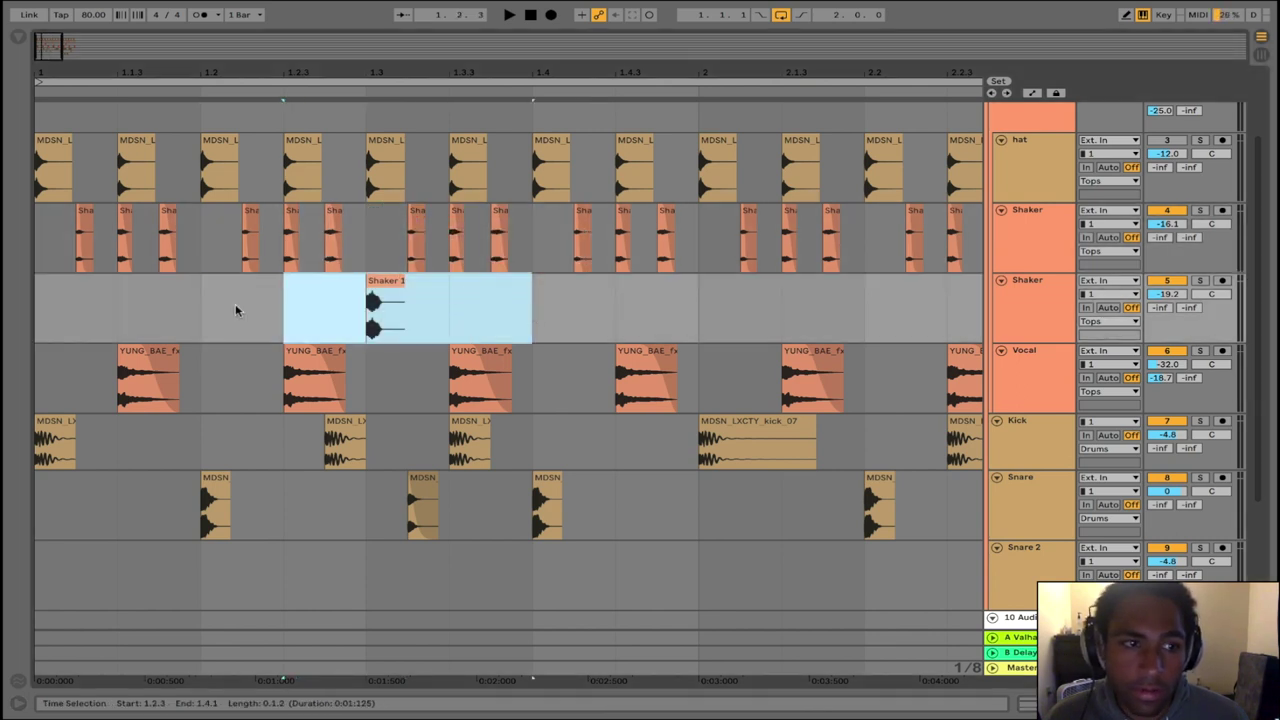
pyautogui.moveTo(116, 314); pyautogui.dragTo(10, 317)
pyautogui.press('space')
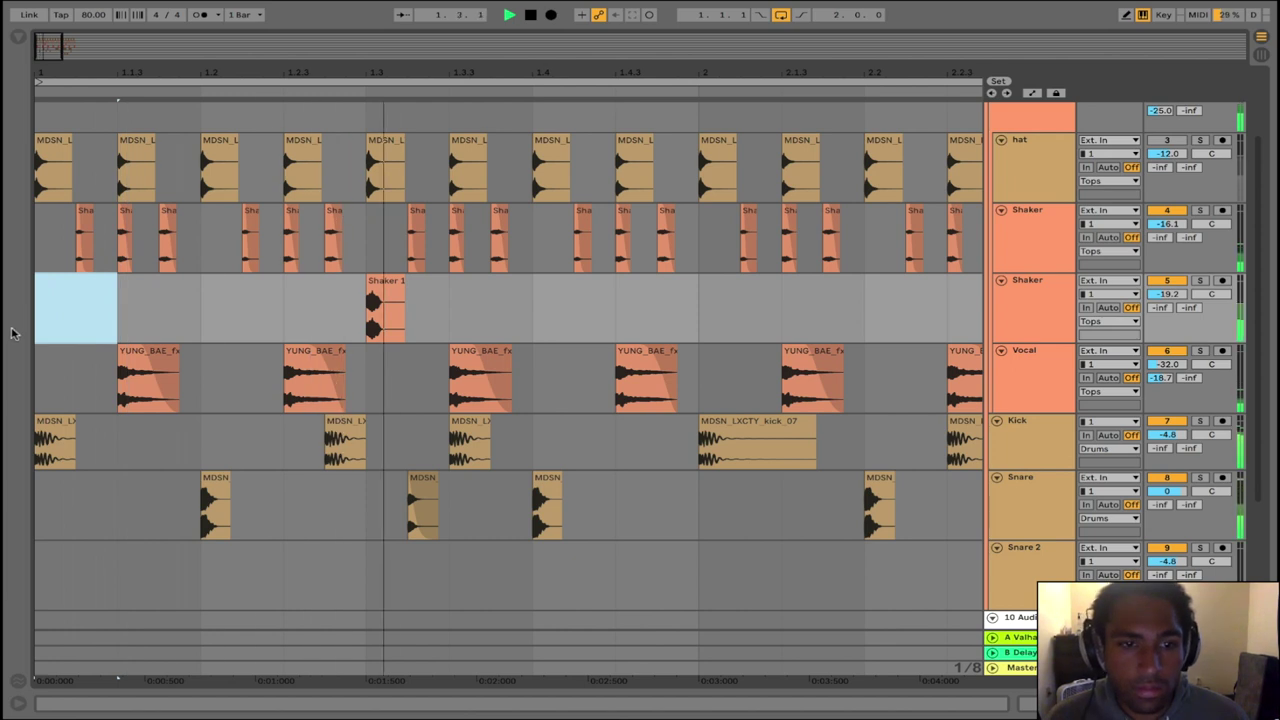
pyautogui.press('space')
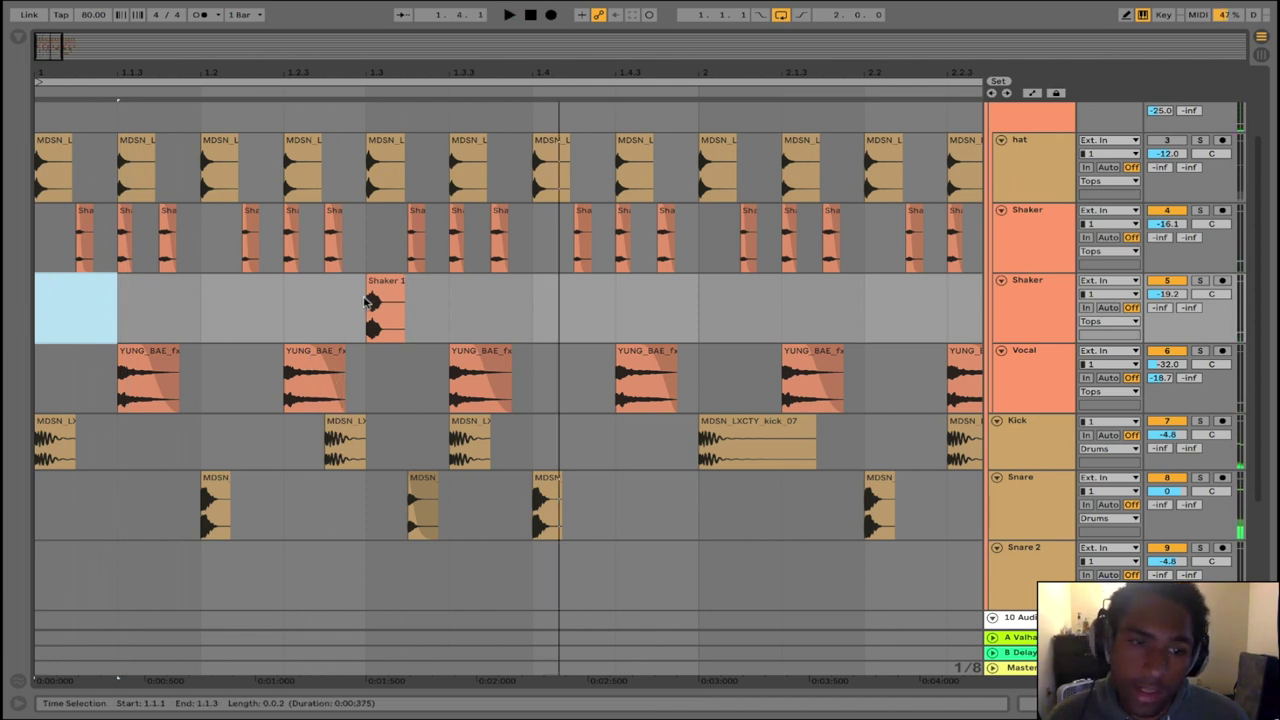
# Solo the upper Shaker track and play back its pattern from the Shaker 5 clip at 1.1.2
pyautogui.moveTo(118, 102); pyautogui.dragTo(407, 105)
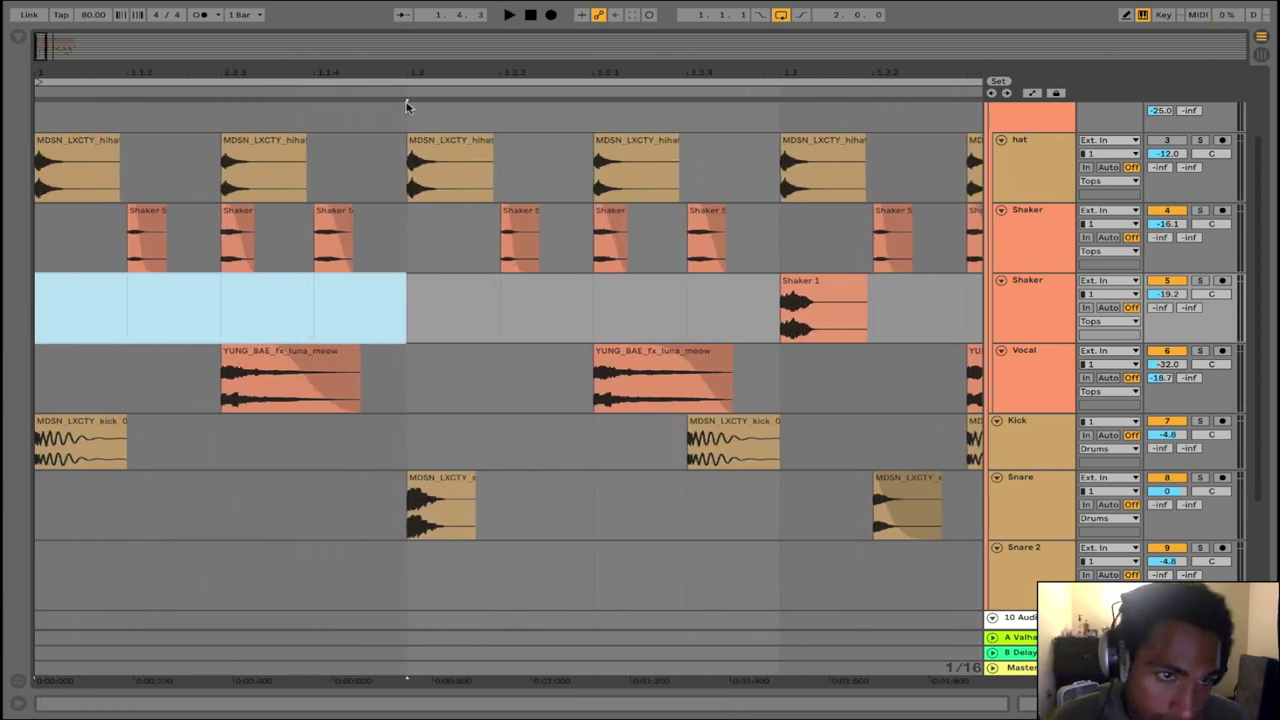
pyautogui.click(1200, 211)
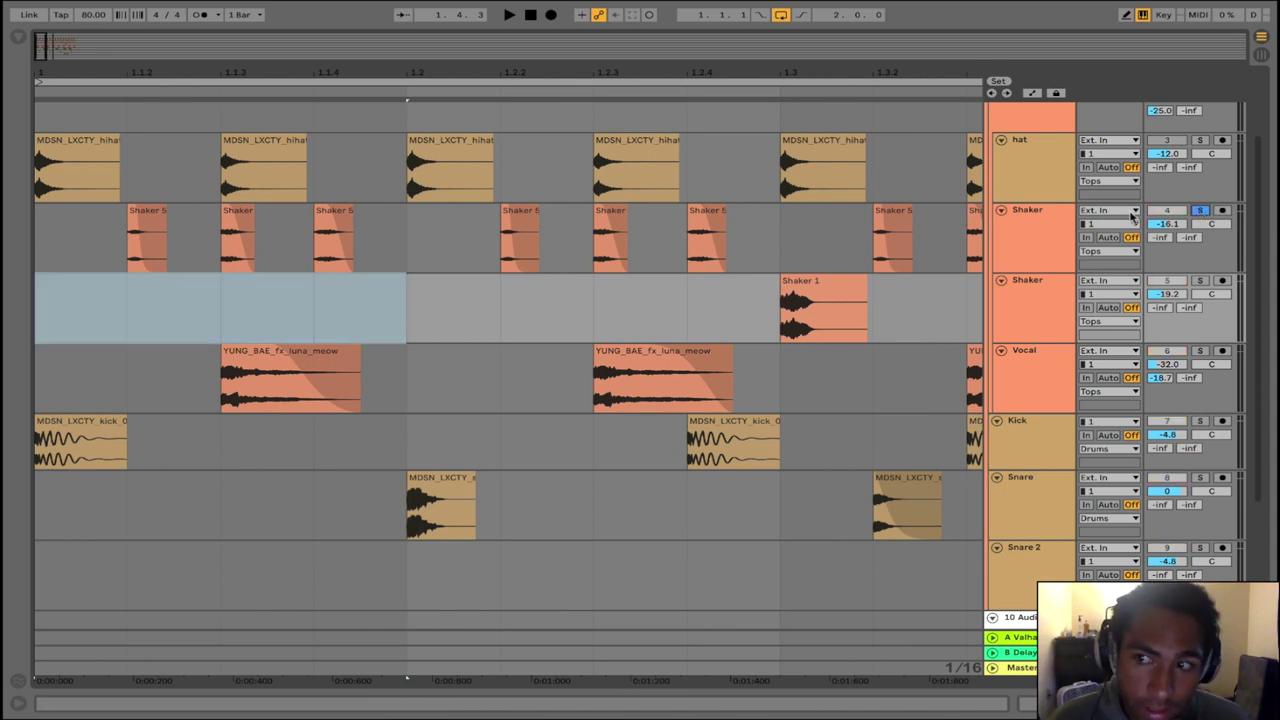
pyautogui.moveTo(109, 76); pyautogui.dragTo(112, 124)
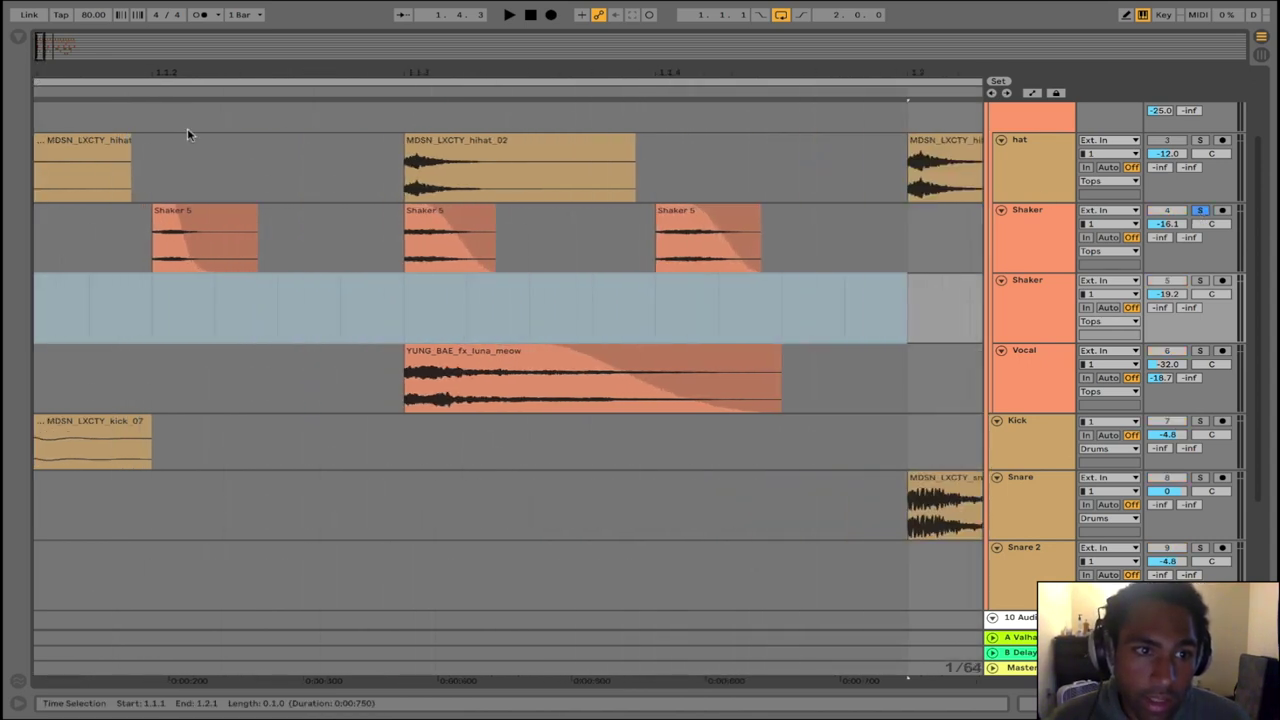
pyautogui.click(198, 223)
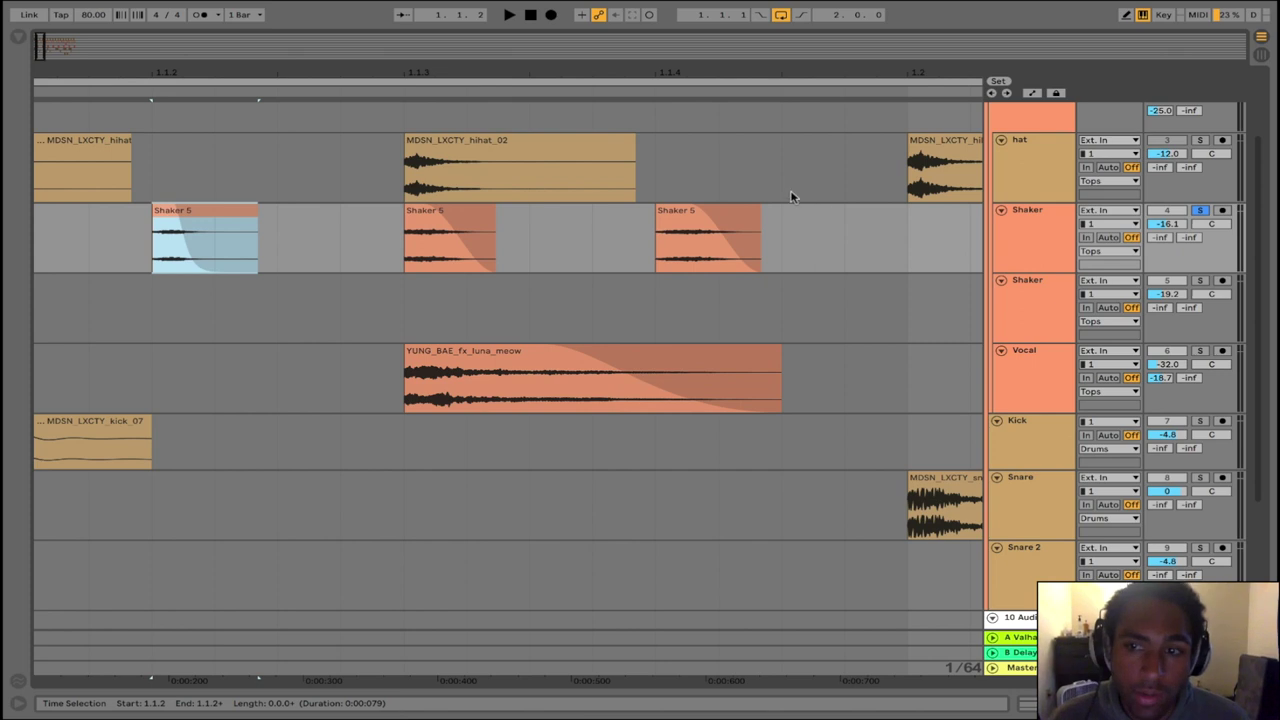
pyautogui.press('space')
pyautogui.press('space')
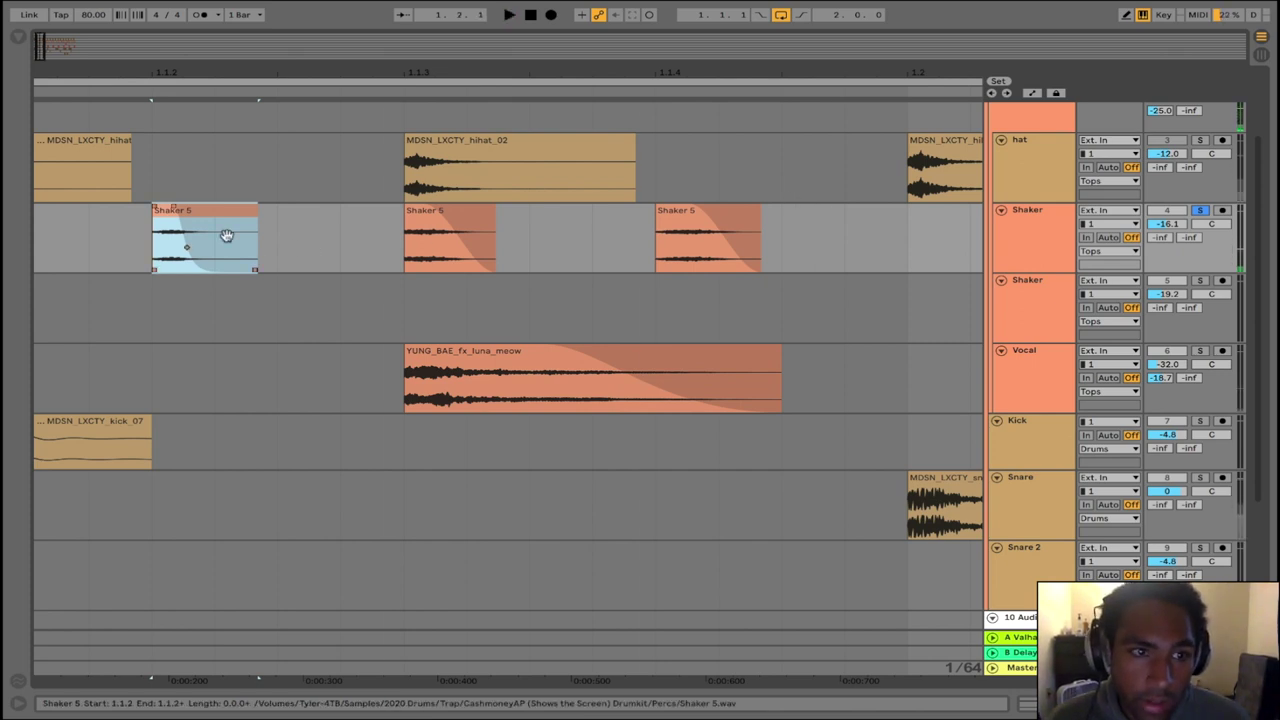
# Try the Shaker 5 clips at 1.1.2, 1.1.3 and 1.1.4 without fade-outs and play them back
pyautogui.moveTo(174, 208); pyautogui.dragTo(315, 214)
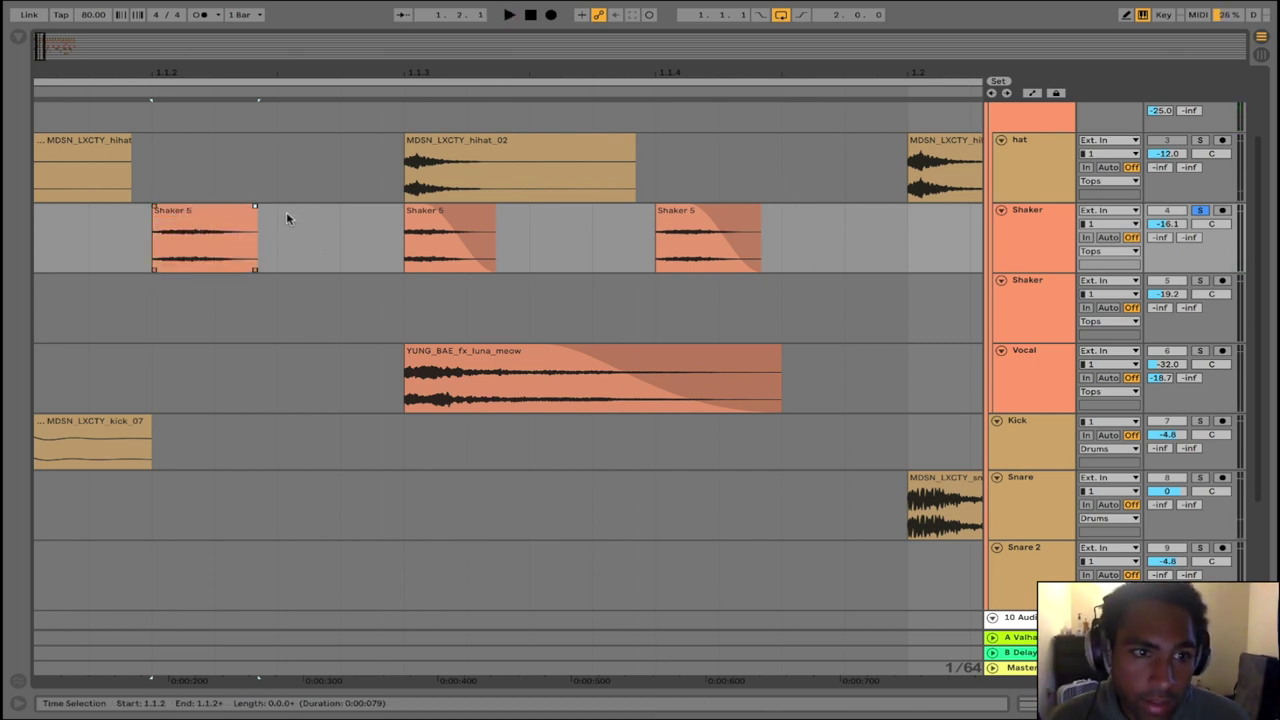
pyautogui.click(203, 219)
pyautogui.moveTo(424, 208); pyautogui.dragTo(522, 241)
pyautogui.click(468, 228)
pyautogui.press('super+v')
pyautogui.click(694, 228)
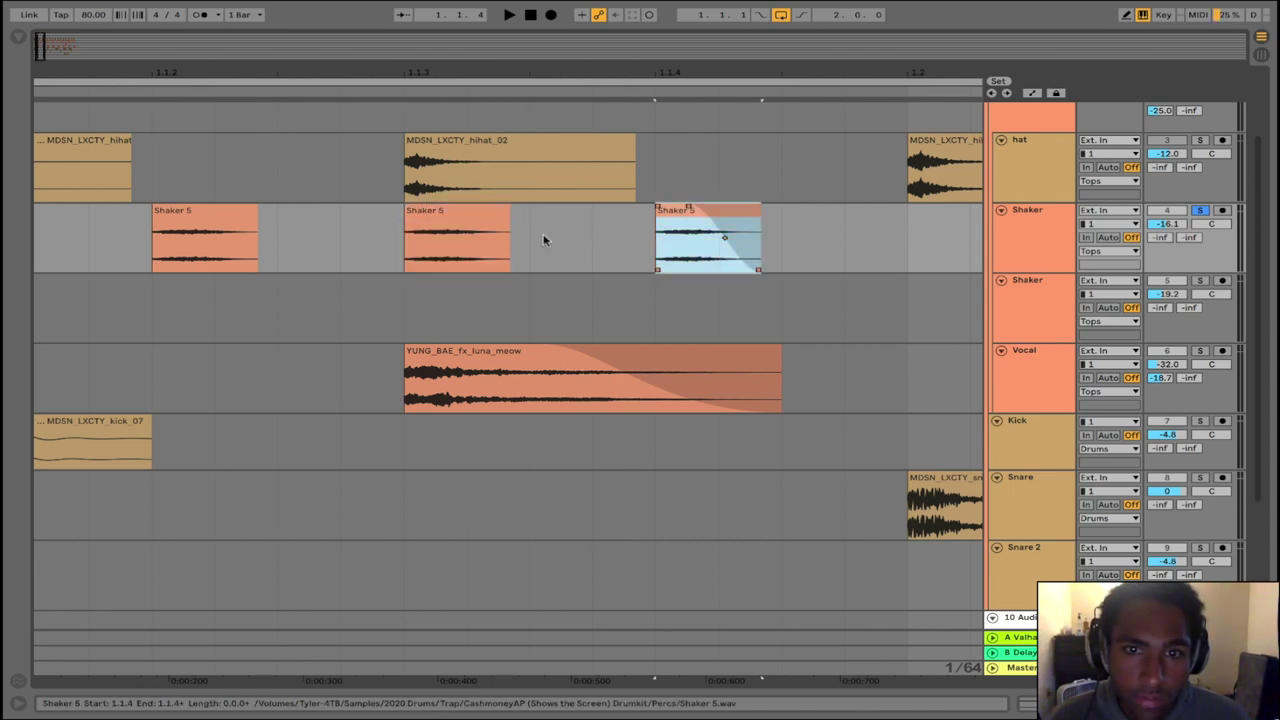
pyautogui.press('super+v')
pyautogui.click(187, 228)
pyautogui.press('space')
pyautogui.press('space')
# Undo the fade-out removal on the three Shaker 5 clips and play back the faded pattern from 1.1.2
pyautogui.press('super+z')
pyautogui.press('super+z')
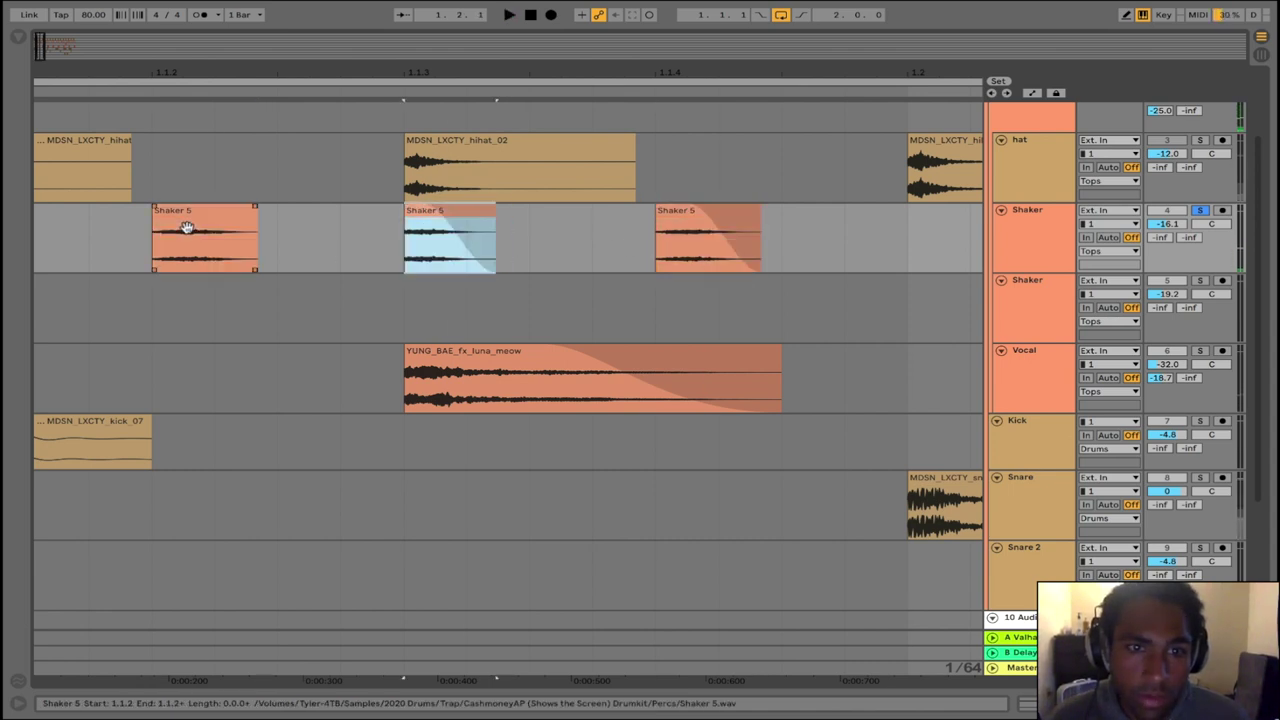
pyautogui.press('super+z')
pyautogui.click(187, 228)
pyautogui.press('space')
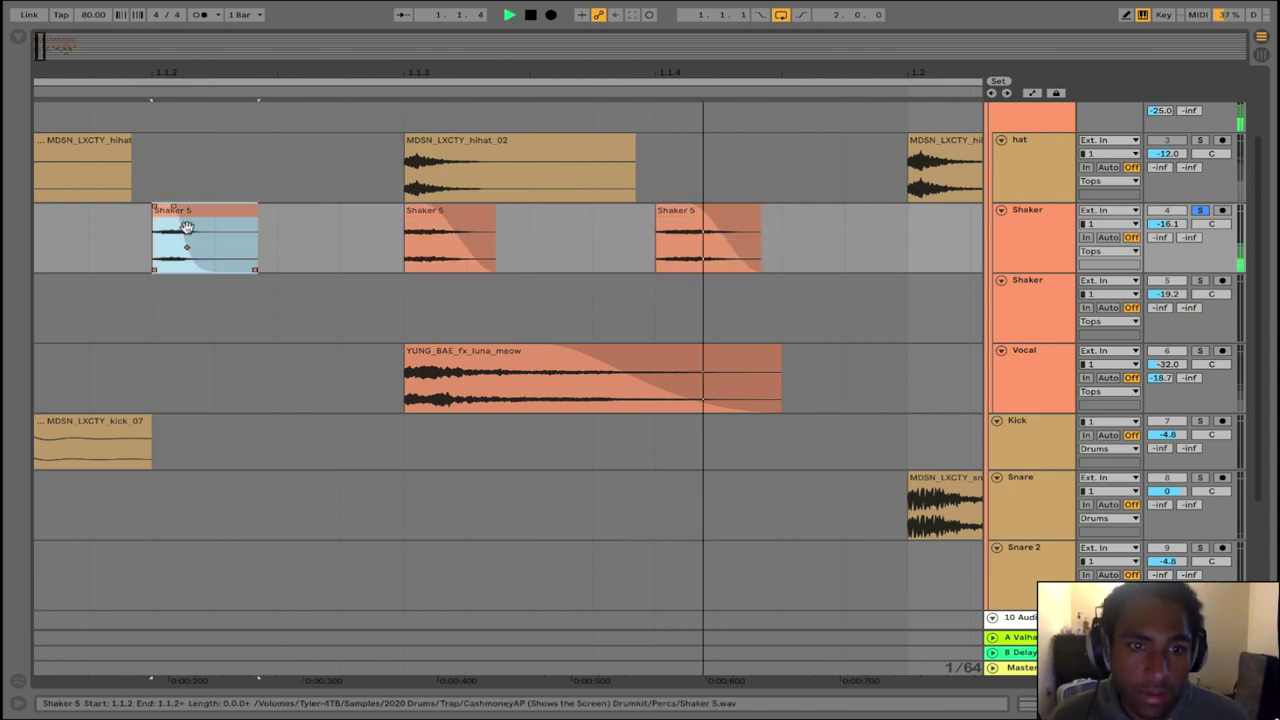
pyautogui.press('space')
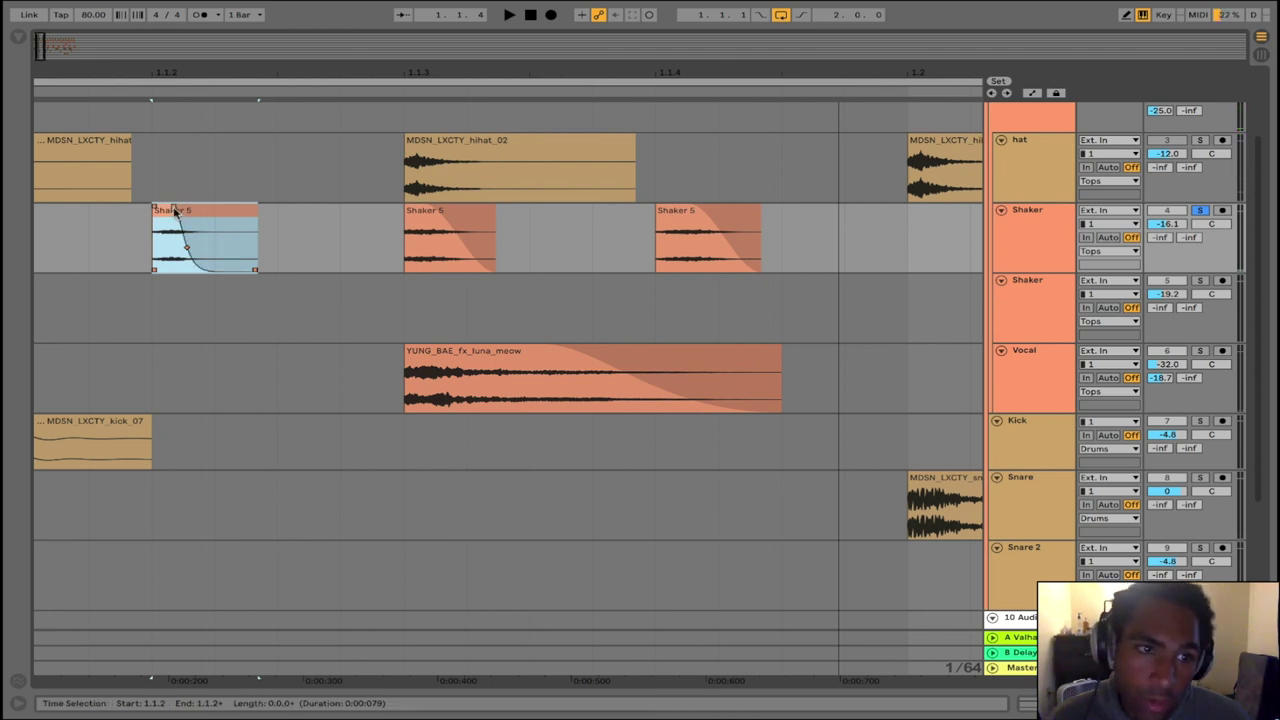
# Play back the soloed shaker and examine the fade-out curves on the clips at 1.1.2, 1.1.3 and 1.1.4
pyautogui.moveTo(174, 208)
pyautogui.mouseDown()
pyautogui.moveTo(251, 211)
pyautogui.moveTo(174, 212)
pyautogui.mouseUp()
pyautogui.press('space')
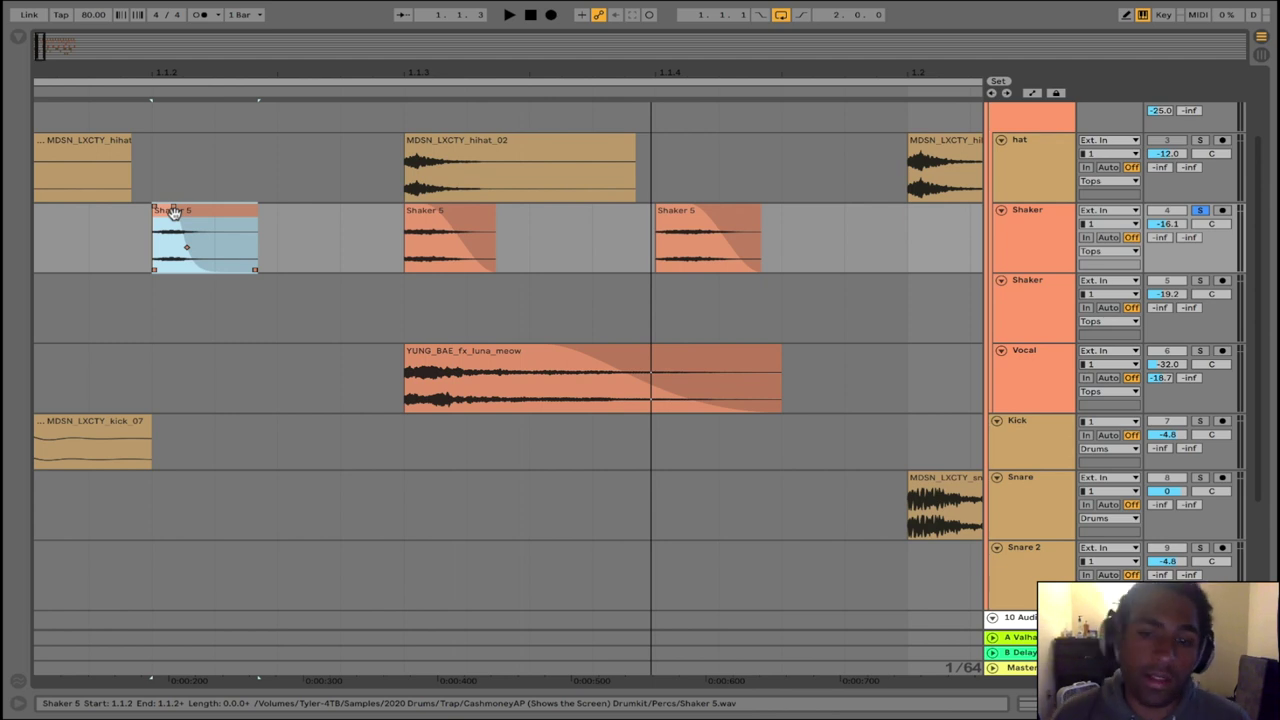
pyautogui.click(444, 216)
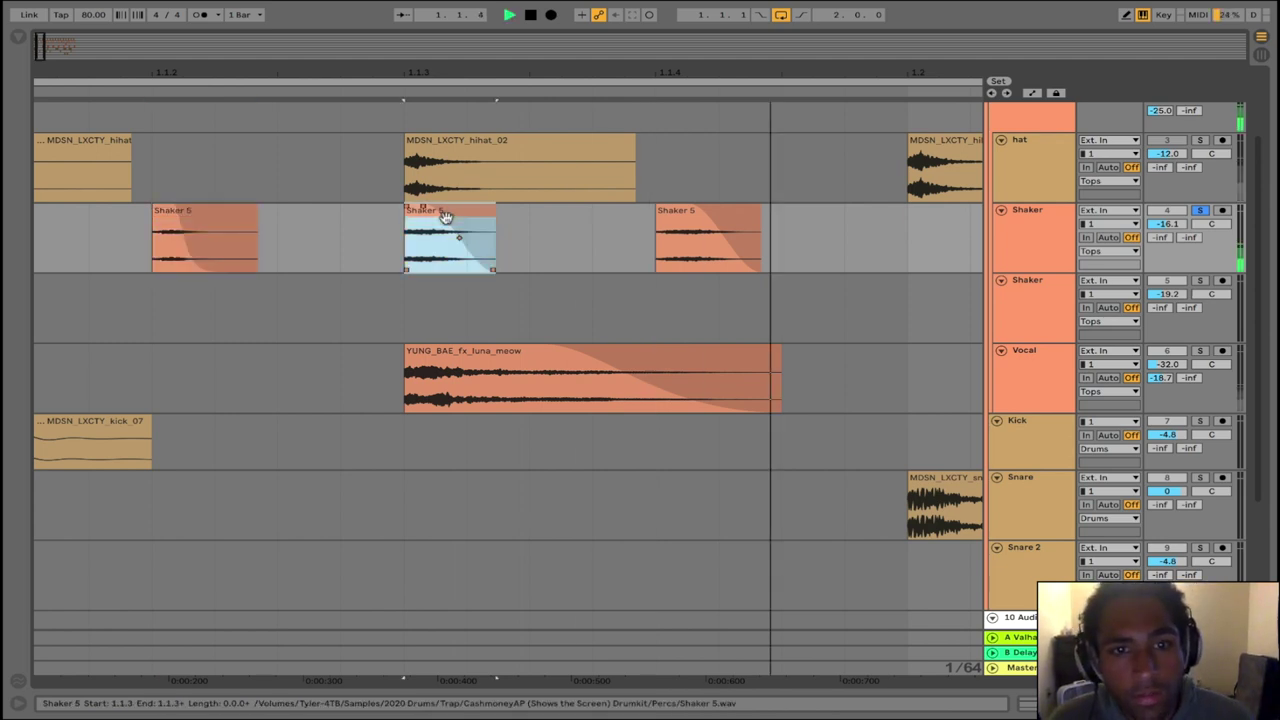
pyautogui.moveTo(438, 208); pyautogui.dragTo(455, 240)
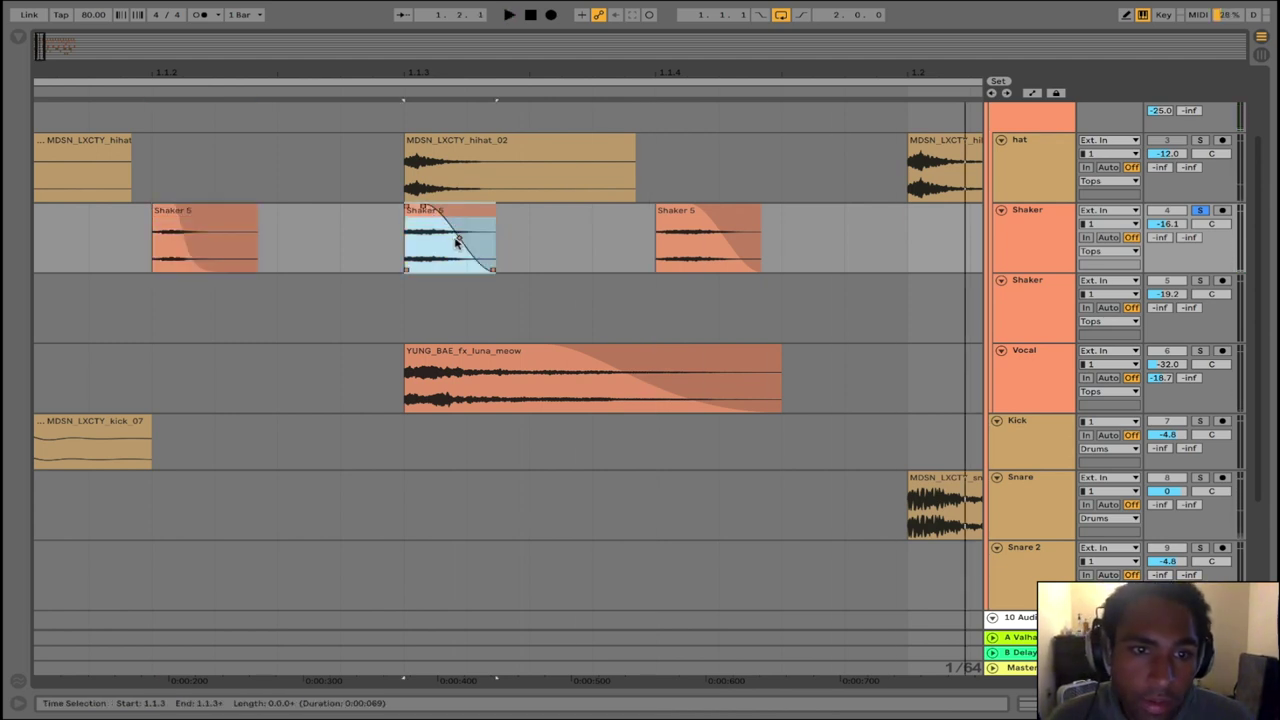
pyautogui.click(668, 234)
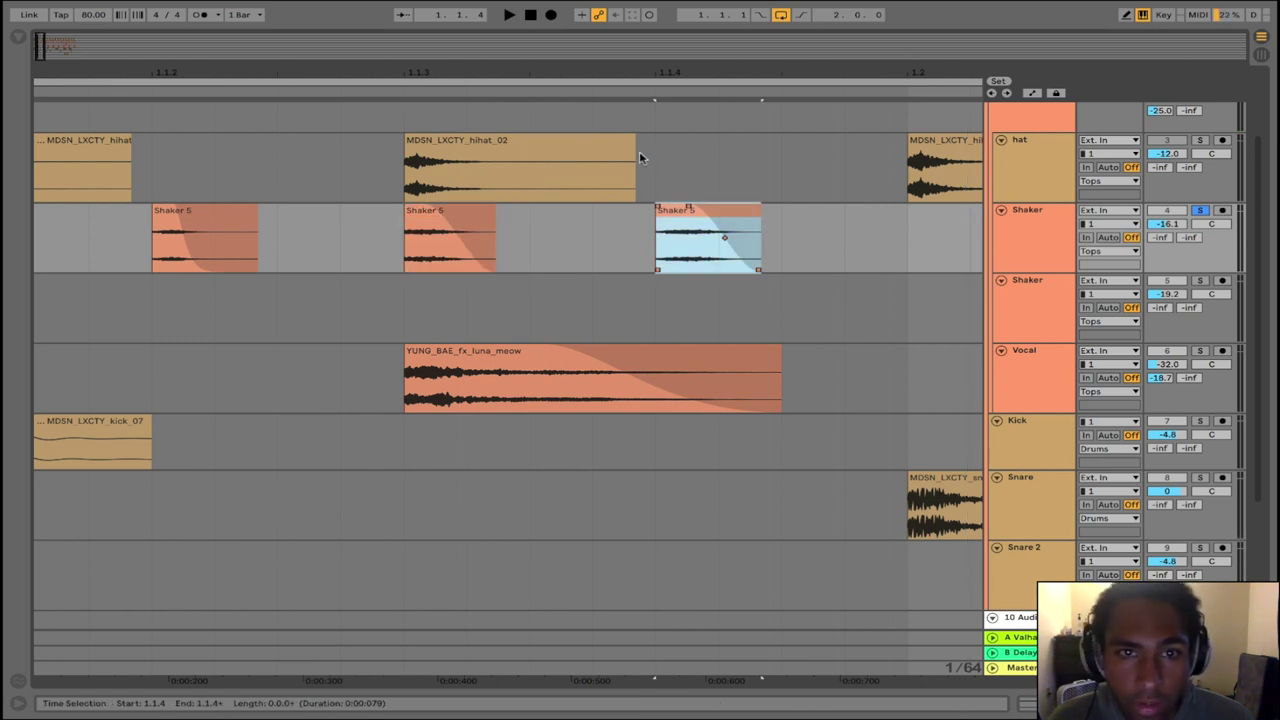
# Play the soloed shaker from 1.1.1 and examine the clips and gaps between 1.1.1 and 1.2.1
pyautogui.click(78, 251)
pyautogui.moveTo(290, 73); pyautogui.dragTo(259, 64)
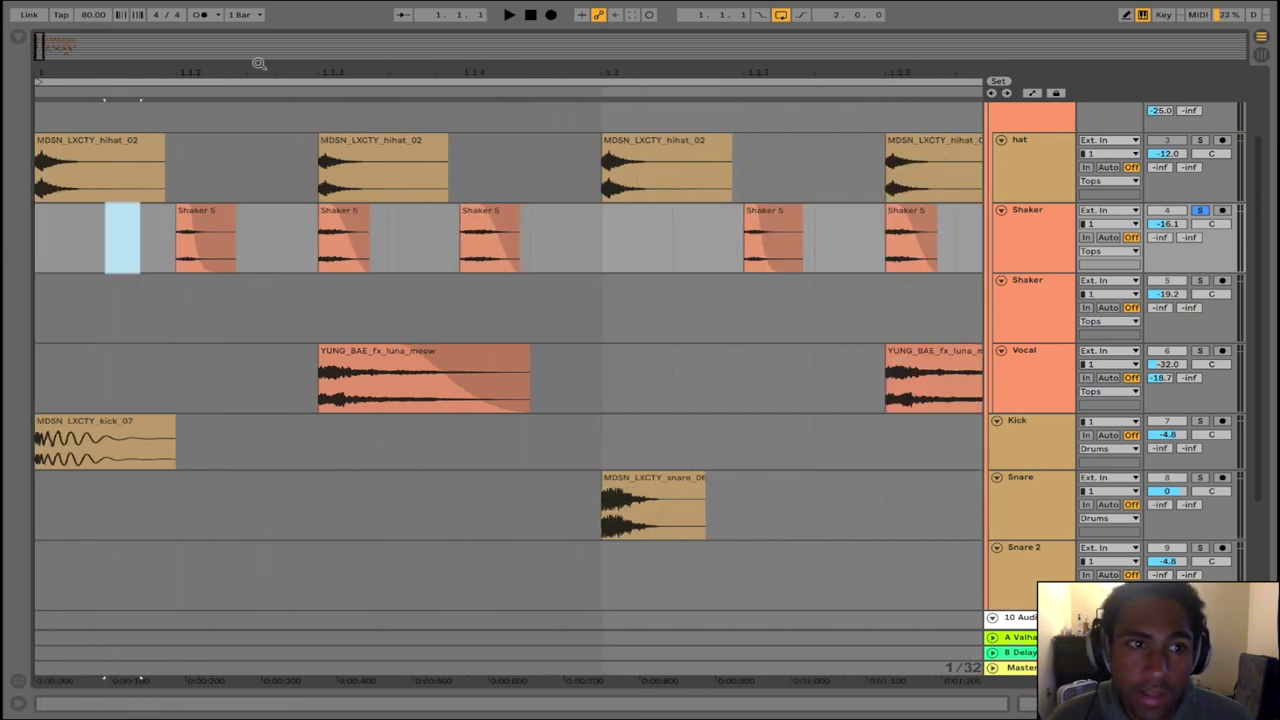
pyautogui.click(60, 240)
pyautogui.press('space')
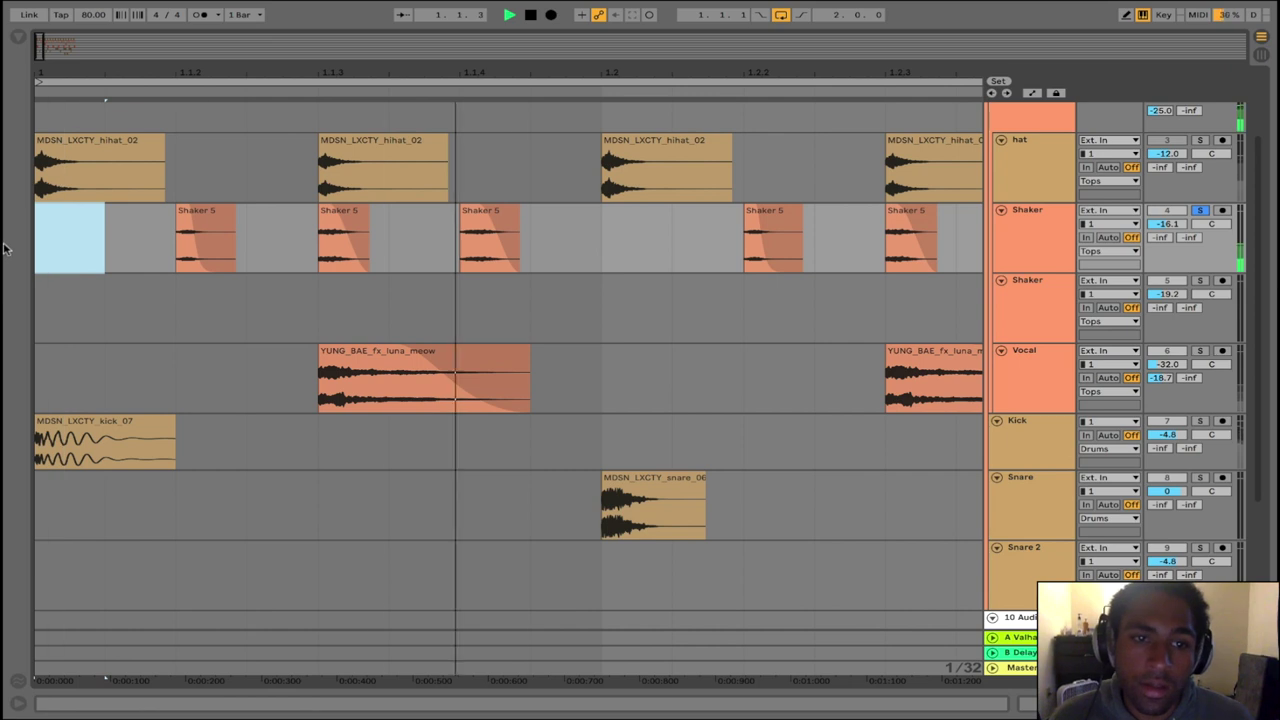
pyautogui.moveTo(463, 74); pyautogui.dragTo(580, 76)
pyautogui.moveTo(150, 248); pyautogui.dragTo(357, 256)
pyautogui.click(735, 254)
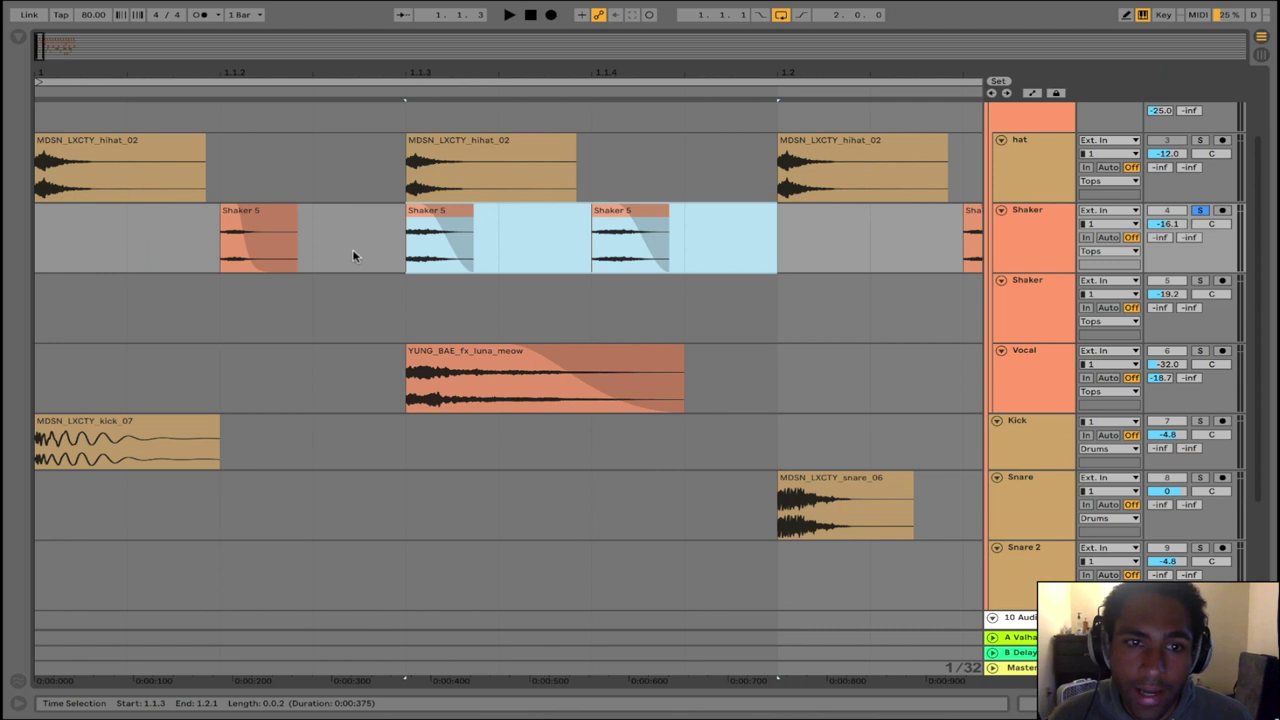
# Open the Shaker 5 sample view and compare the clips at 1.1.2, 1.1.3 and 1.1.4
pyautogui.doubleClick(232, 230)
pyautogui.click(437, 215)
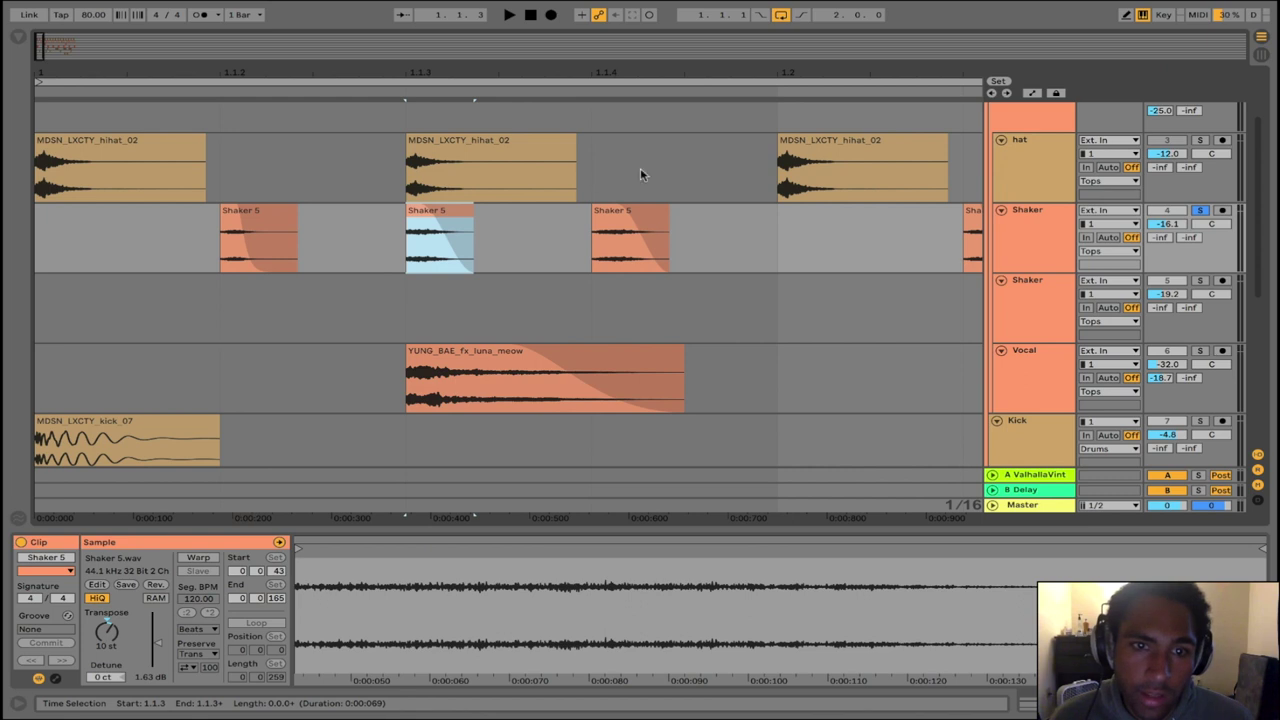
pyautogui.click(648, 220)
pyautogui.click(264, 229)
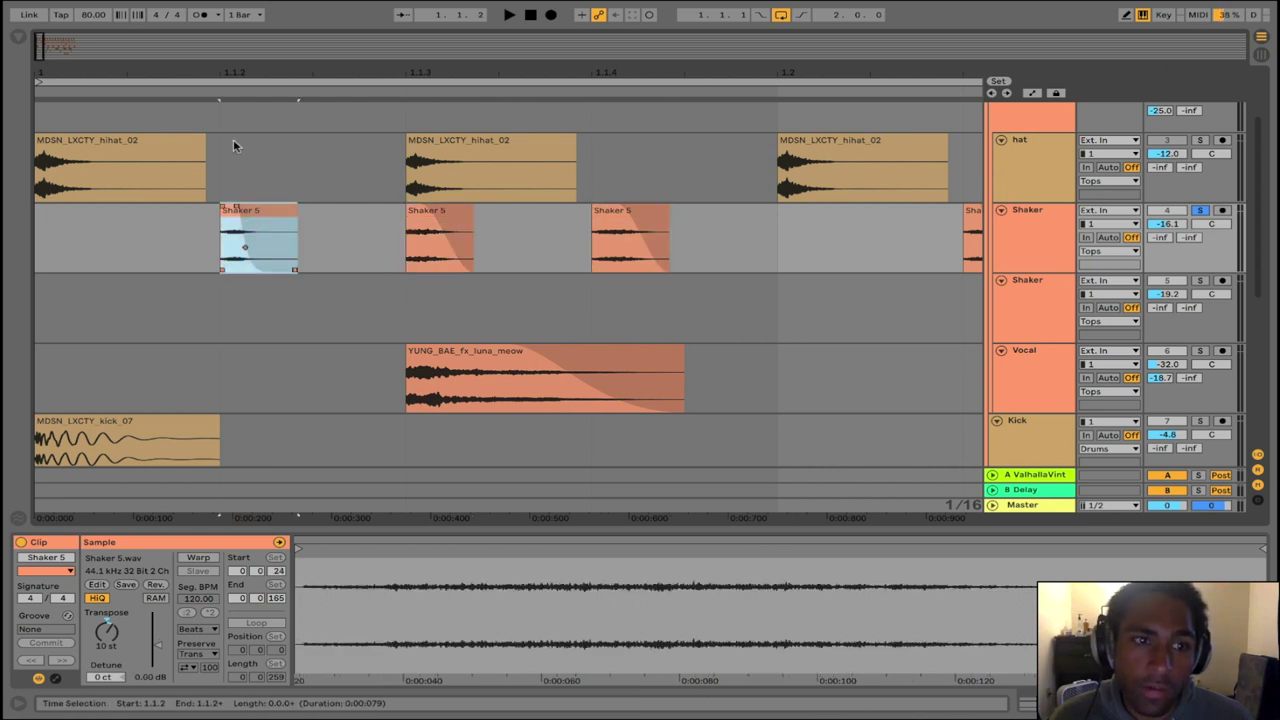
# Try a fade-in on the Shaker 5 clip at 1.1.2 and play it back
pyautogui.moveTo(220, 80); pyautogui.dragTo(285, 207)
pyautogui.click(259, 210)
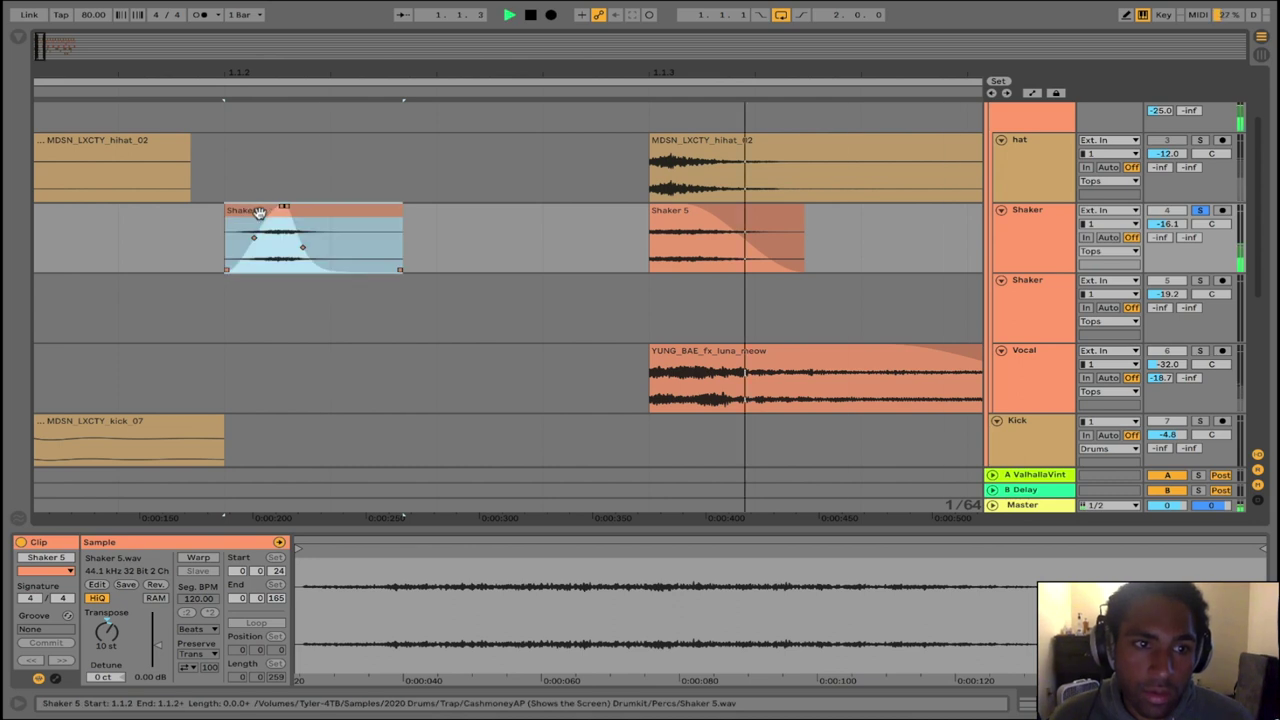
pyautogui.press('-')
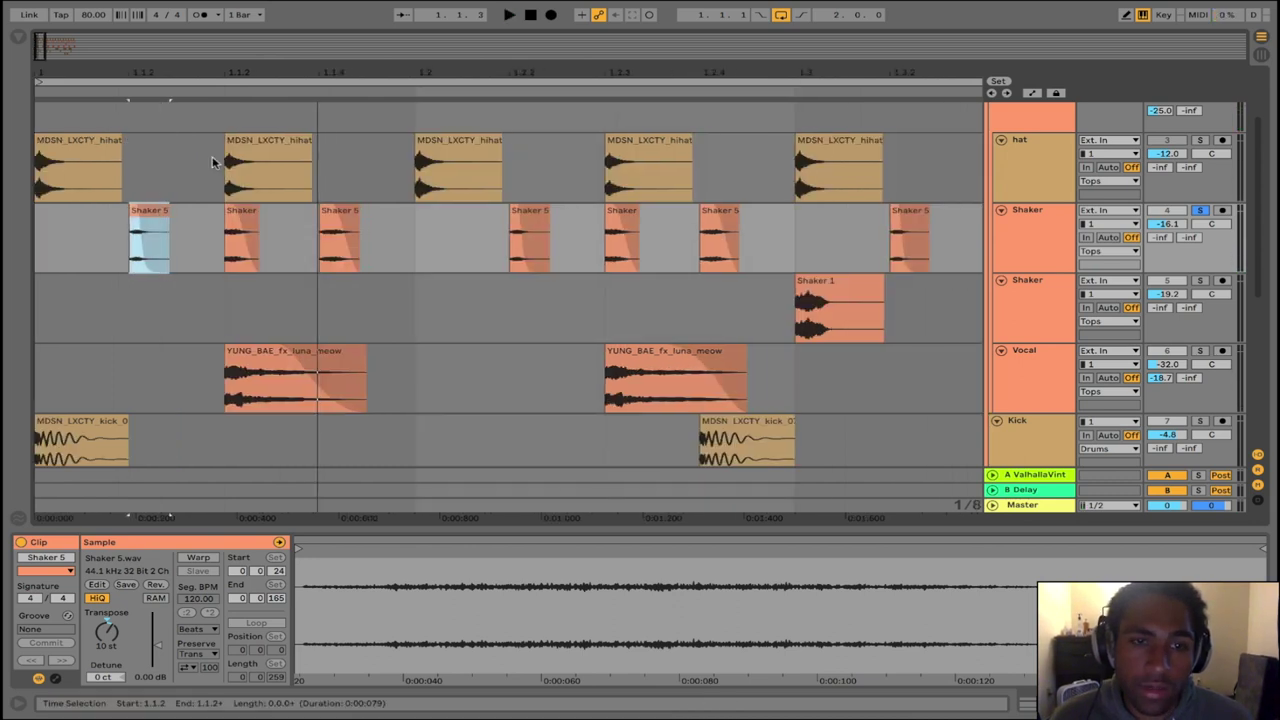
# Copy the Shaker 5 clip from 1.1.2 to 1.1.1, duplicate it back to back eight times and play the result
pyautogui.moveTo(152, 220); pyautogui.dragTo(60, 222)
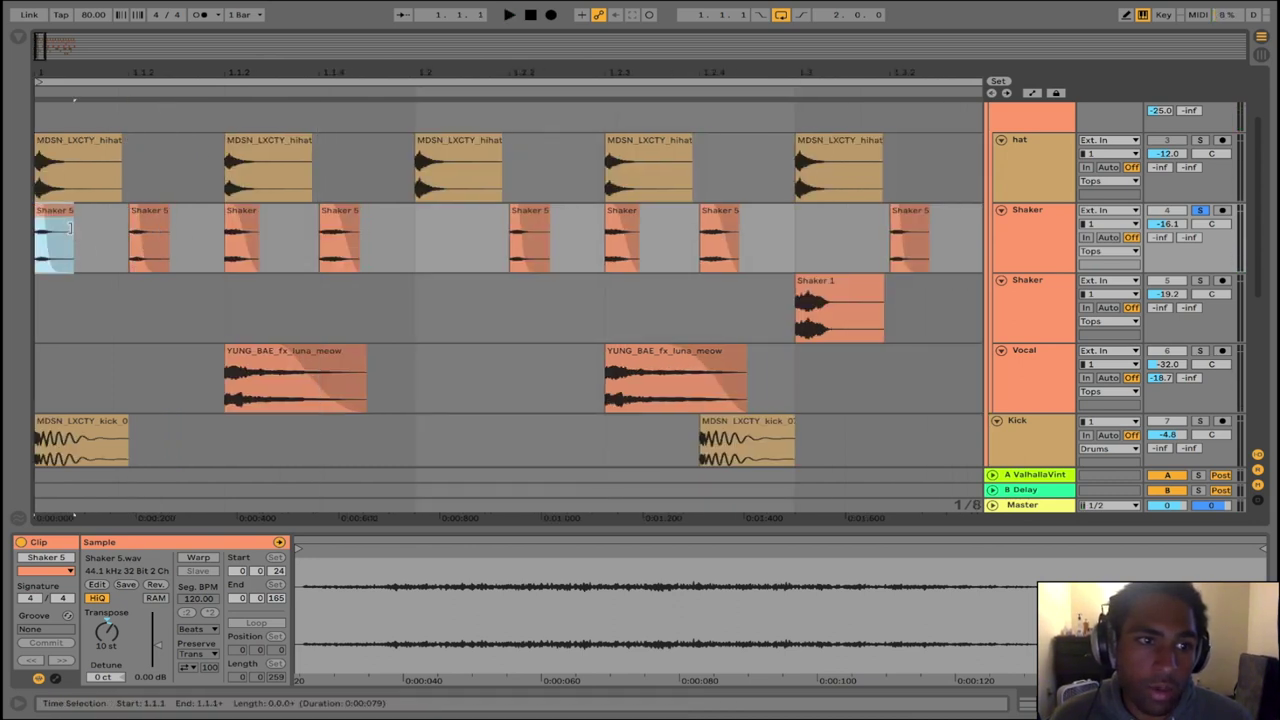
pyautogui.hotkey('ctrl', 'd')
pyautogui.hotkey('ctrl', 'd')
pyautogui.hotkey('ctrl', 'd')
pyautogui.hotkey('ctrl', 'd')
pyautogui.hotkey('ctrl', 'd')
pyautogui.hotkey('ctrl', 'd')
pyautogui.hotkey('ctrl', 'd')
pyautogui.hotkey('ctrl', 'd')
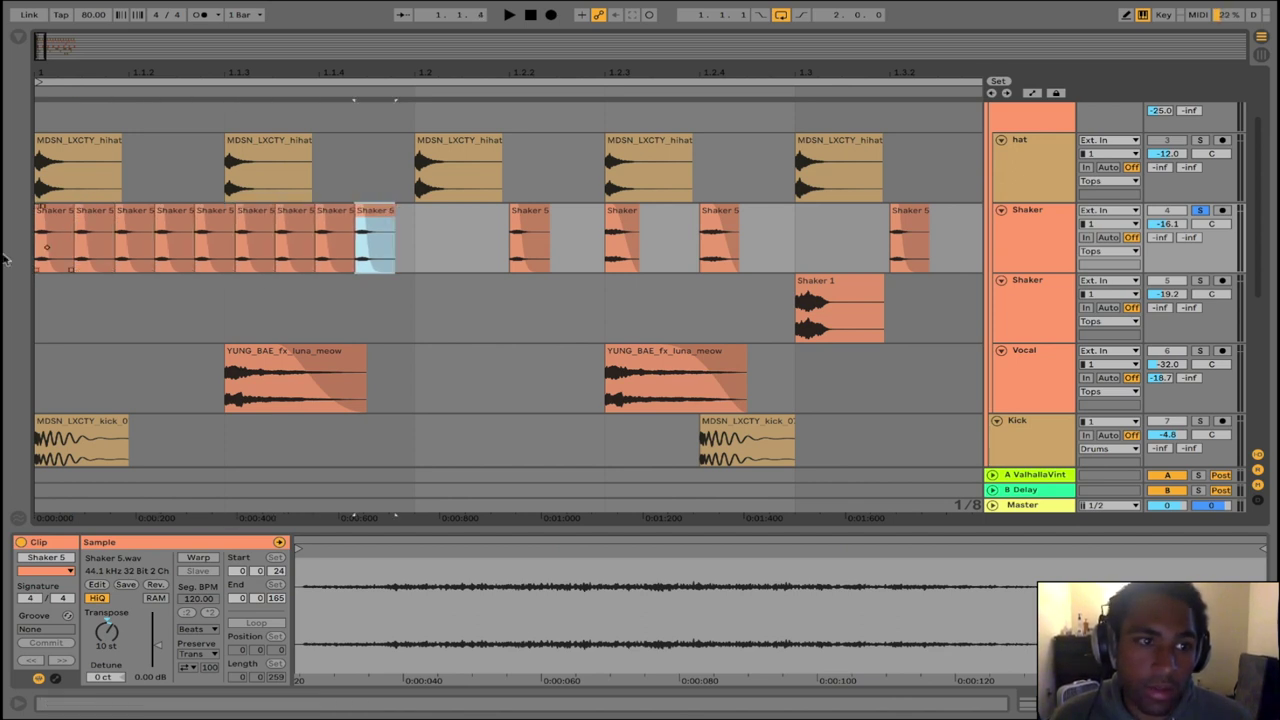
pyautogui.click(62, 227)
pyautogui.press('space')
pyautogui.press('space')
# Undo the back-to-back Shaker 5 duplicates and the copy at 1.1.1
pyautogui.hotkey('ctrl', 'z')
pyautogui.hotkey('ctrl', 'z')
pyautogui.hotkey('ctrl', 'z')
pyautogui.hotkey('ctrl', 'z')
pyautogui.hotkey('ctrl', 'z')
pyautogui.hotkey('ctrl', 'z')
pyautogui.hotkey('ctrl', 'z')
pyautogui.hotkey('ctrl', 'z')
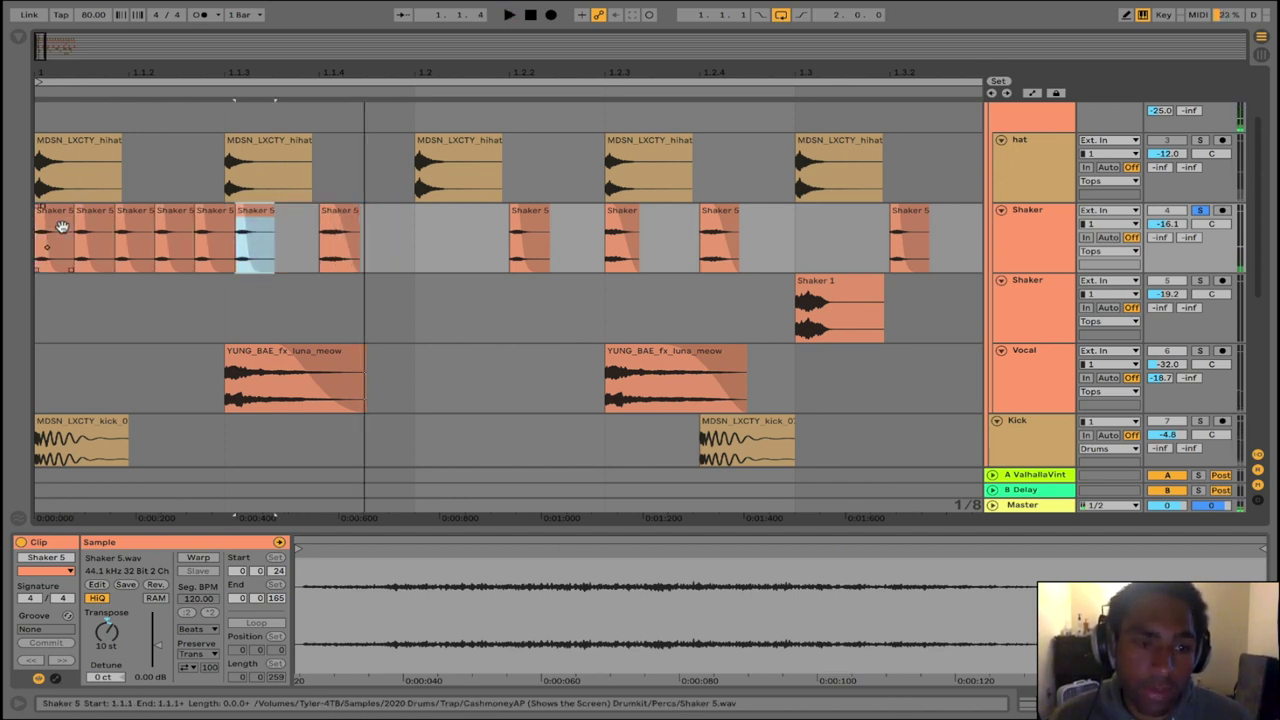
pyautogui.hotkey('ctrl', 'z')
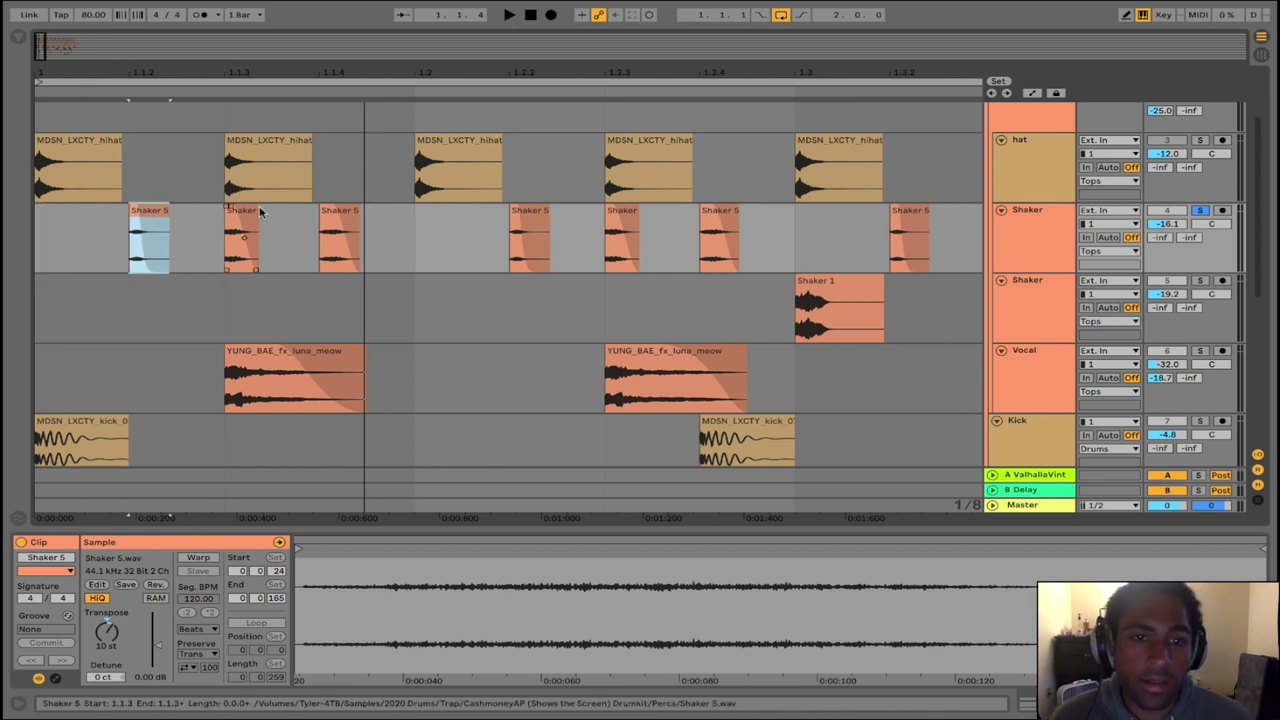
# Select the upper Shaker pattern from 1.1.1 to 1.2.1 and take its track out of solo
pyautogui.keyDown('shift'); pyautogui.click(421, 230); pyautogui.keyUp('shift')
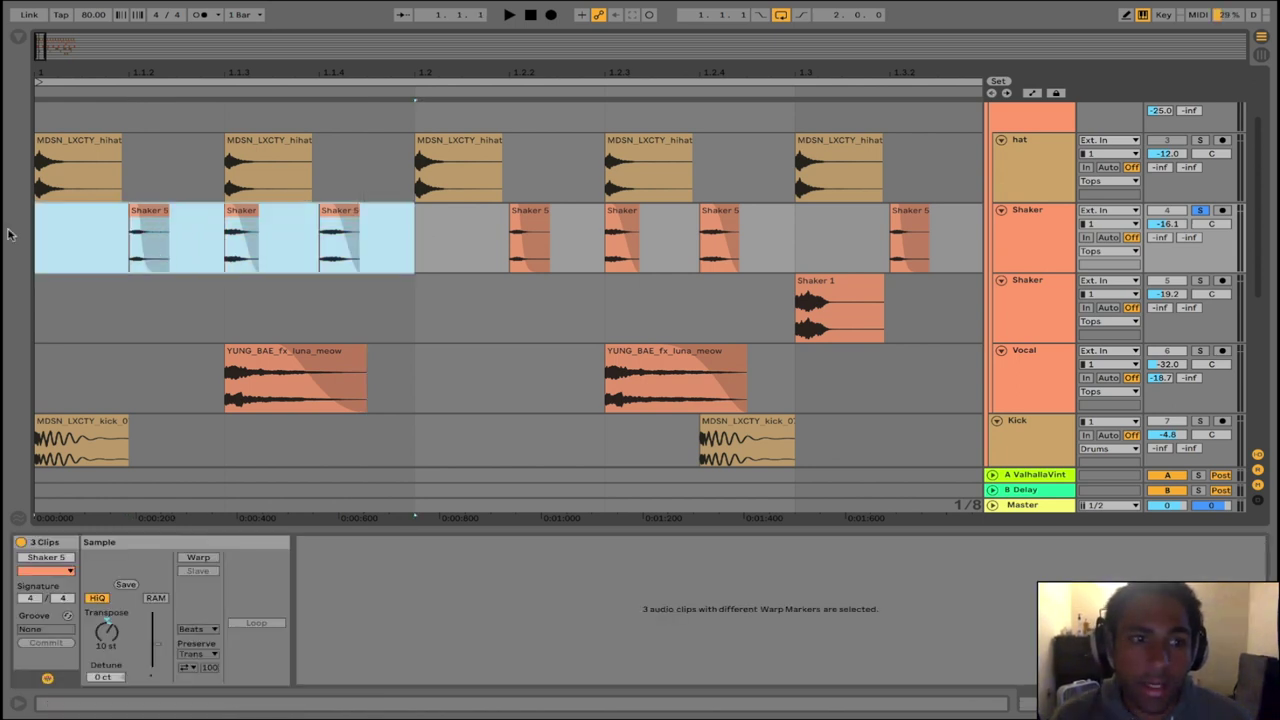
pyautogui.moveTo(409, 237); pyautogui.dragTo(5, 243)
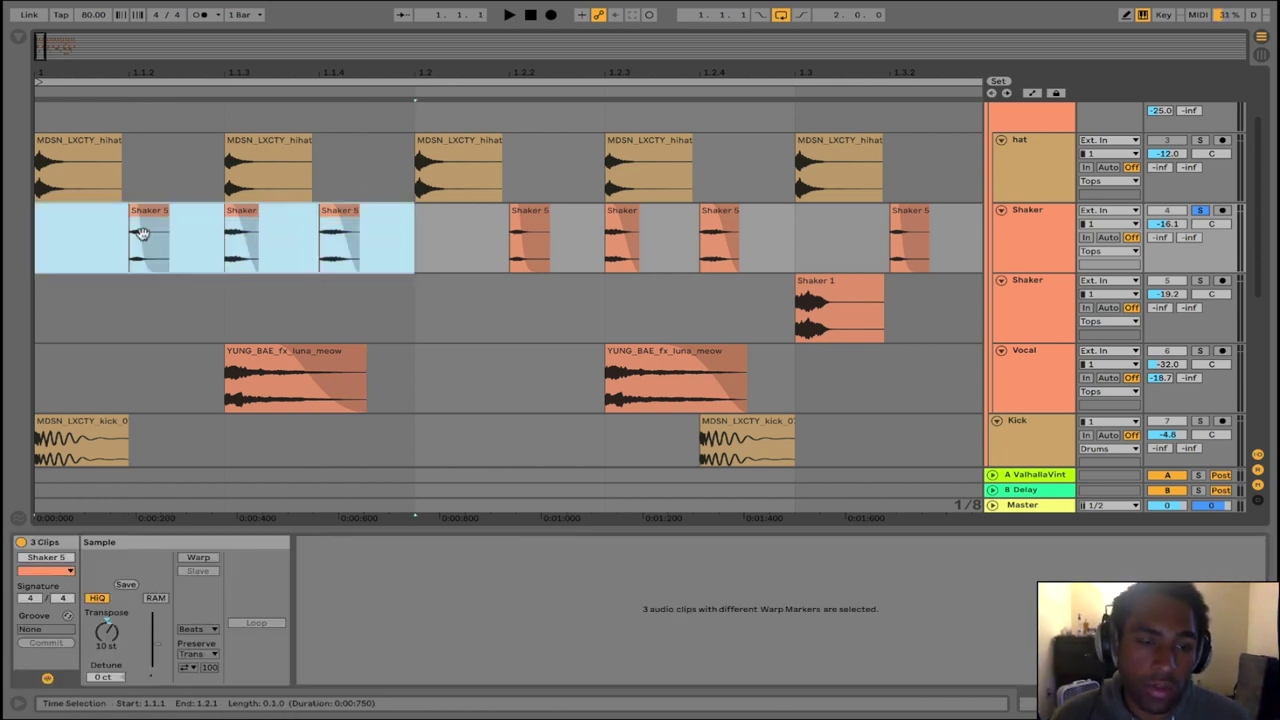
pyautogui.press('s')
# View the vocal clip at 1.1.3 and select the Vocal track from bar 1 to bar 3 to examine its spacing
pyautogui.scroll(-3, 436, 256)
pyautogui.click(354, 288)
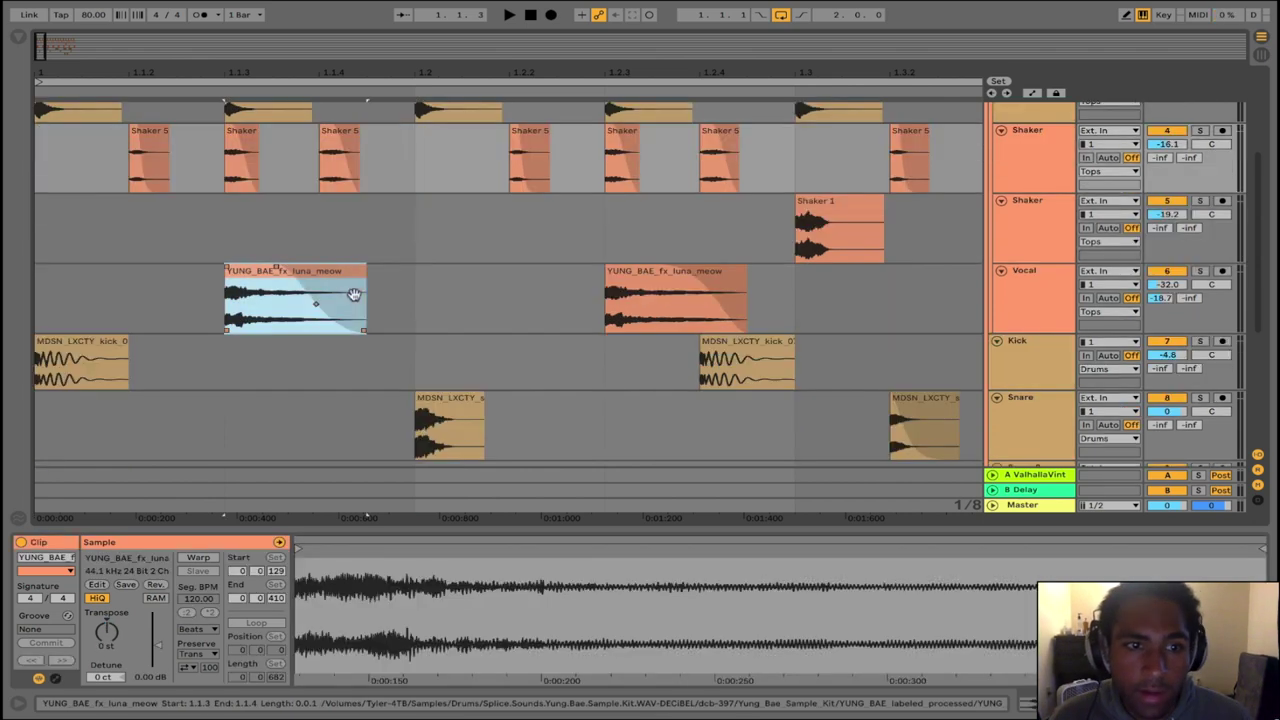
pyautogui.moveTo(362, 71); pyautogui.dragTo(125, 72)
pyautogui.moveTo(76, 298); pyautogui.dragTo(856, 317)
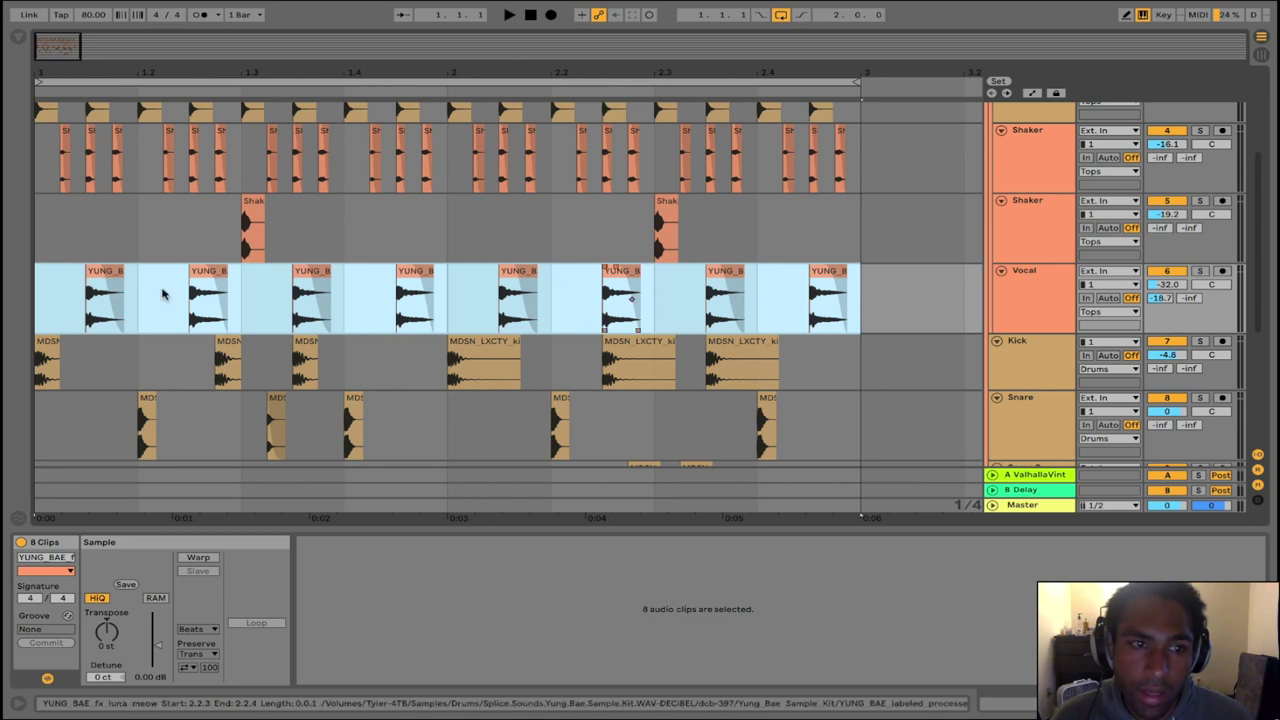
# Shorten the kick clips at 2.1.1 and 2.2.3 to one sixteenth each and the one at 2.3.3 to slightly before 2.3.4
pyautogui.scroll(-2, 131, 314)
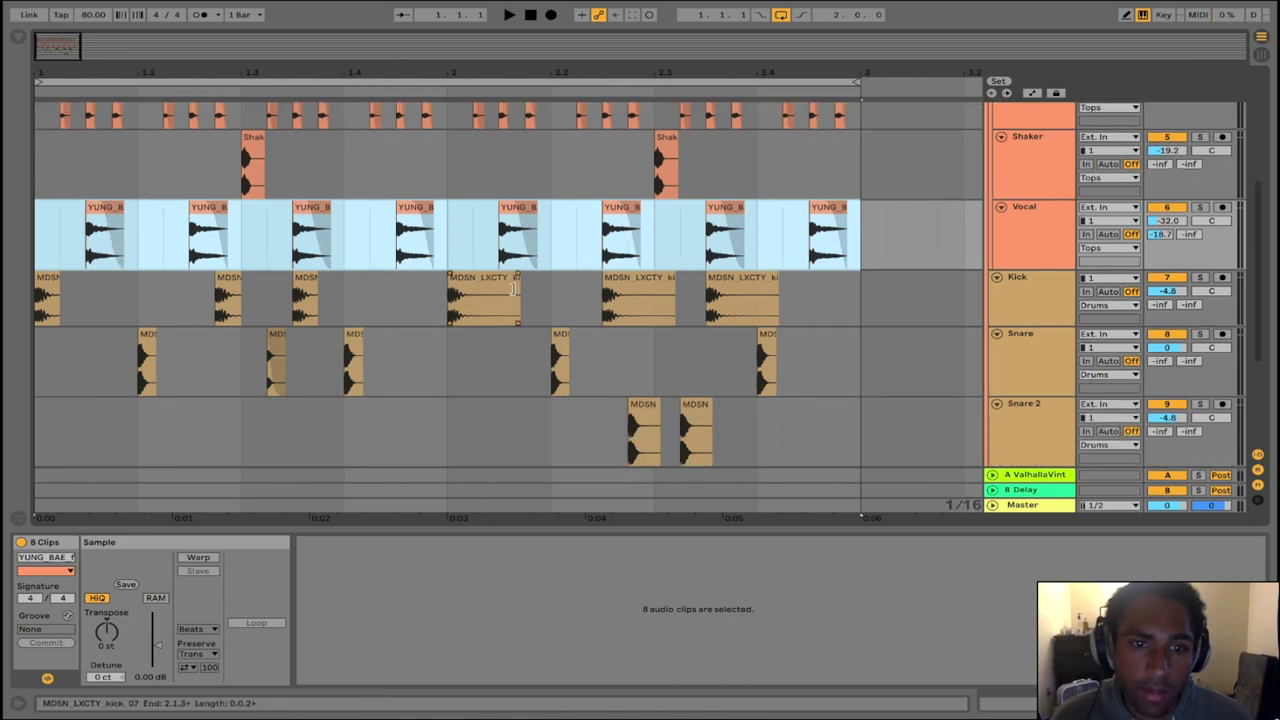
pyautogui.moveTo(512, 288); pyautogui.dragTo(472, 293)
pyautogui.moveTo(678, 291); pyautogui.dragTo(628, 291)
pyautogui.click(762, 289)
pyautogui.moveTo(762, 289); pyautogui.dragTo(728, 291)
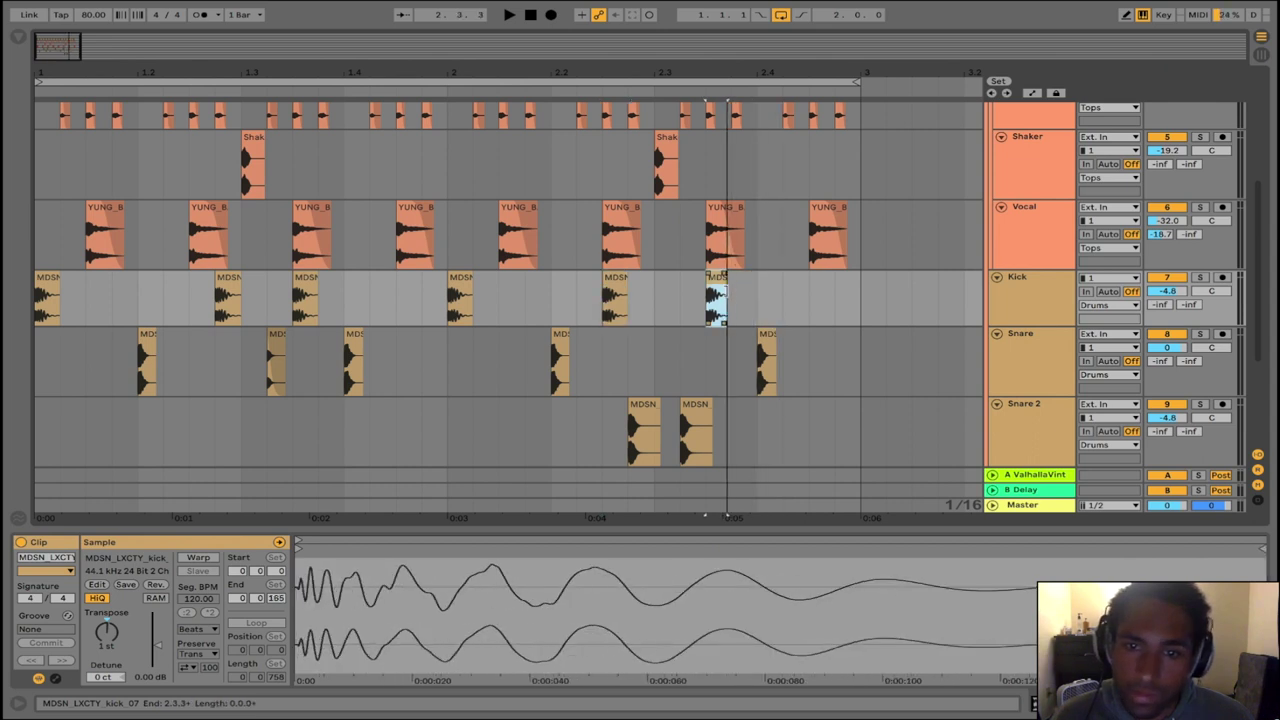
# Examine the gaps in the upper Shaker from 1.1.1 to 1.2.1 and in the lower Shaker and Kick from 1.1.1 to 2.1.1
pyautogui.scroll(3, 233, 367)
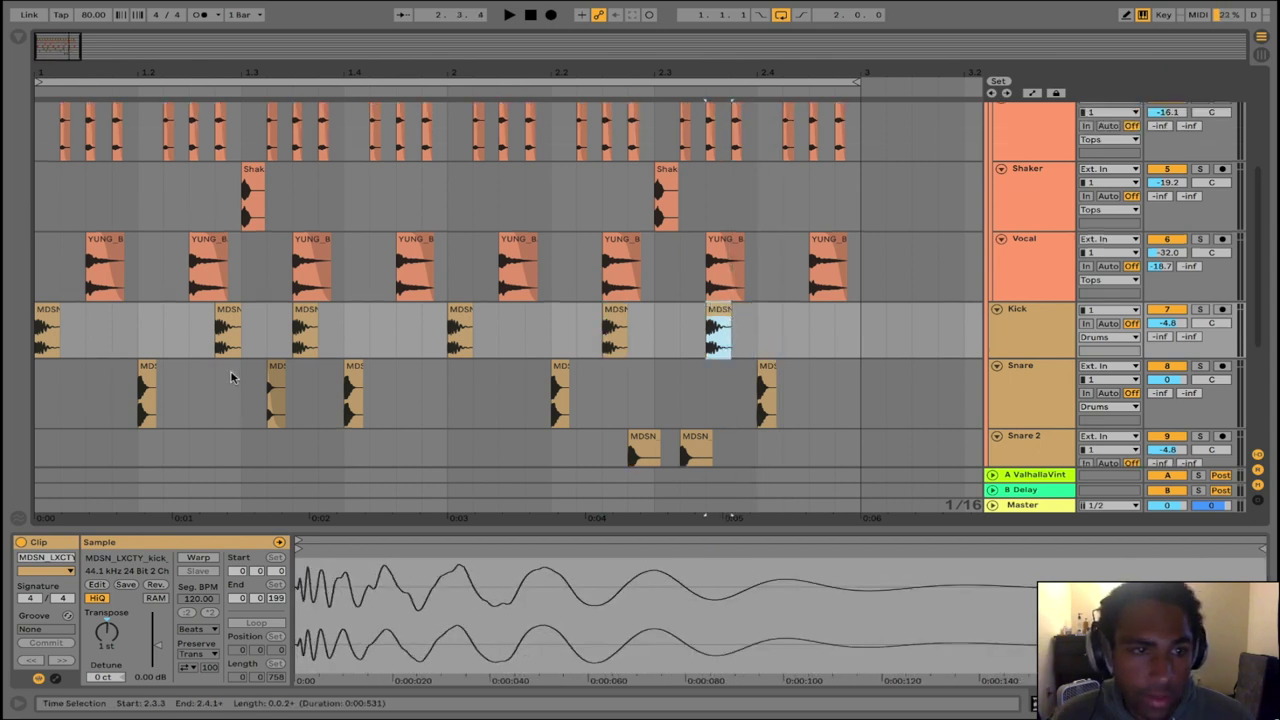
pyautogui.moveTo(140, 197); pyautogui.dragTo(5, 215)
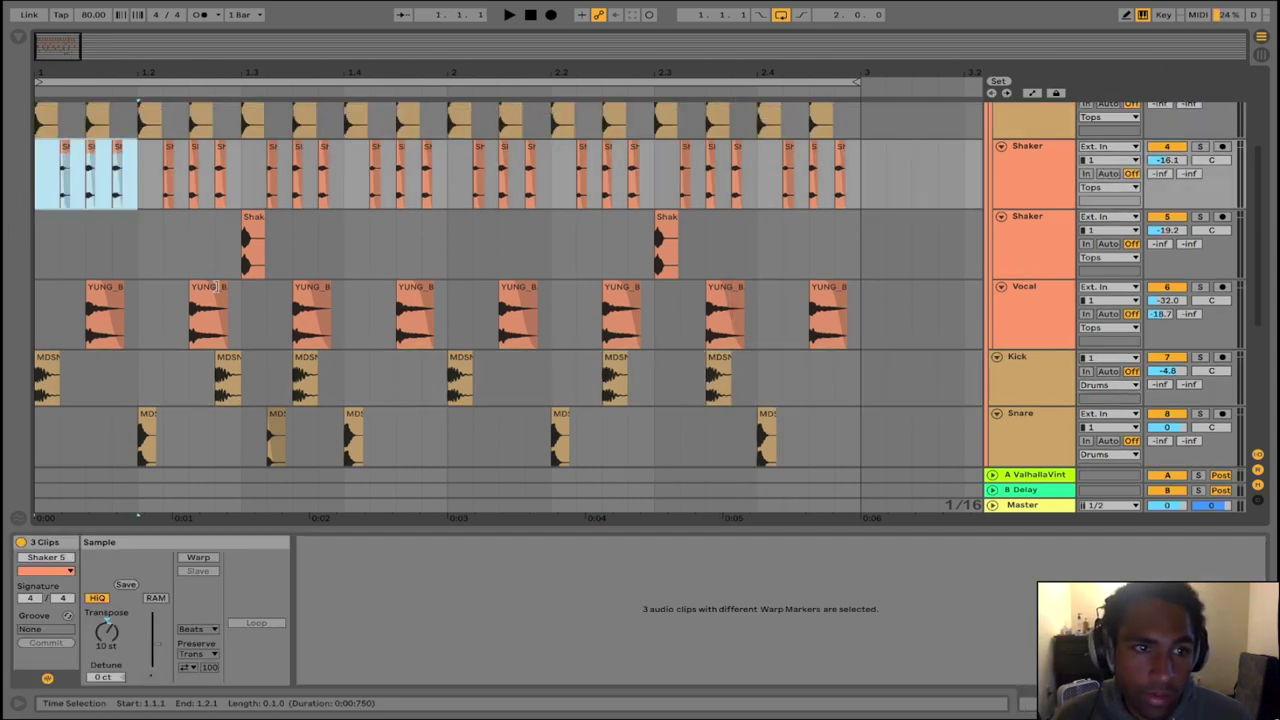
pyautogui.moveTo(446, 250); pyautogui.dragTo(35, 252)
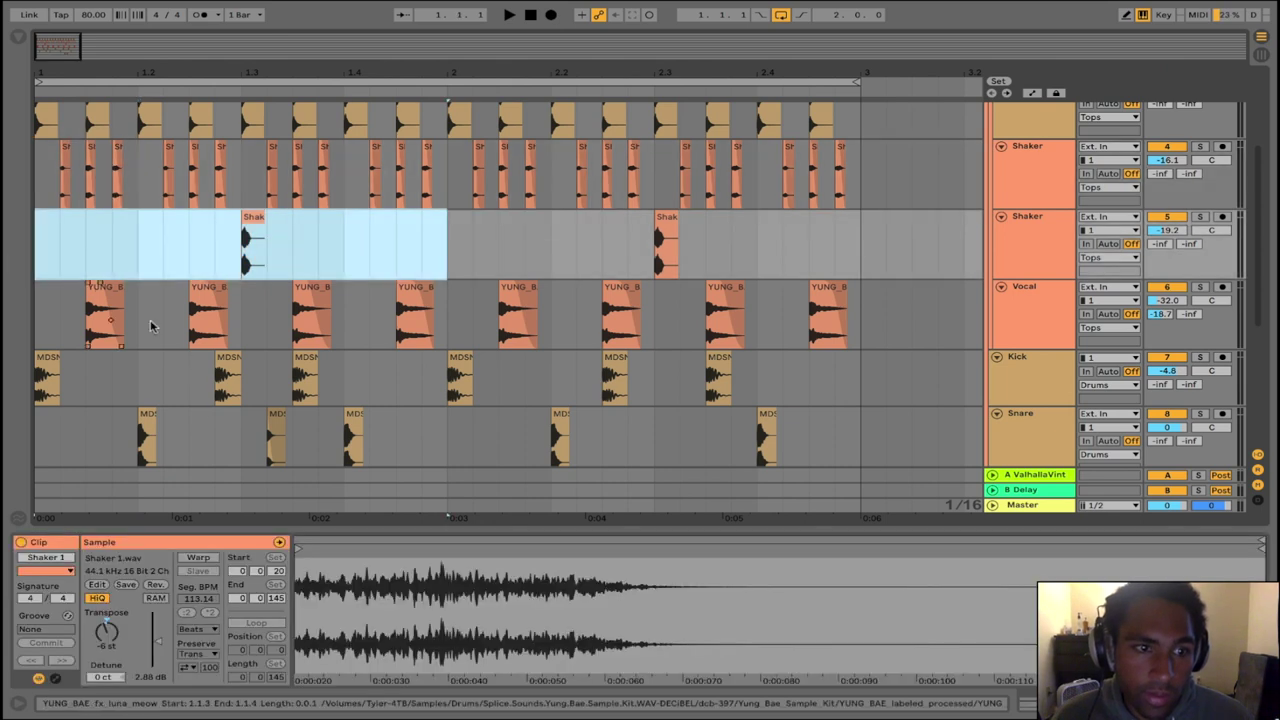
pyautogui.moveTo(437, 392); pyautogui.dragTo(34, 380)
# Select the Snare track's first bar, extend the selection to 3.1.1, and select the same two bars on Snare 2
pyautogui.scroll(-2, 377, 419)
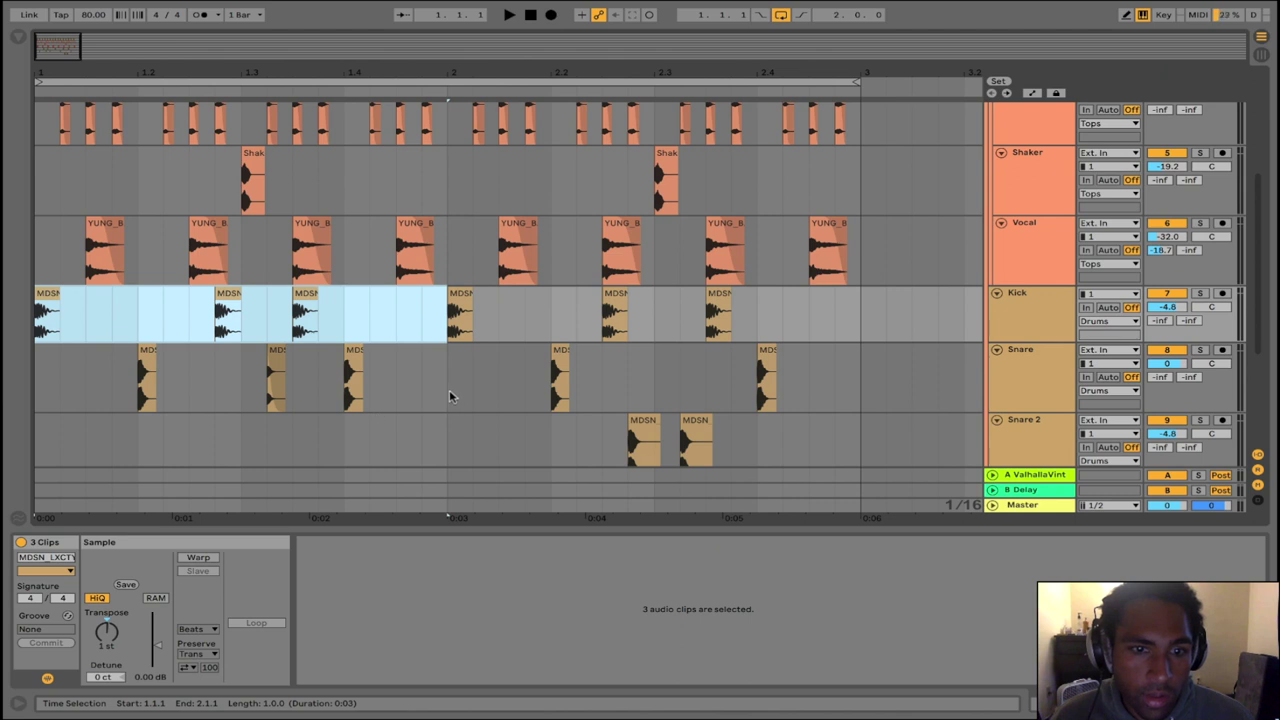
pyautogui.moveTo(446, 386); pyautogui.dragTo(34, 381)
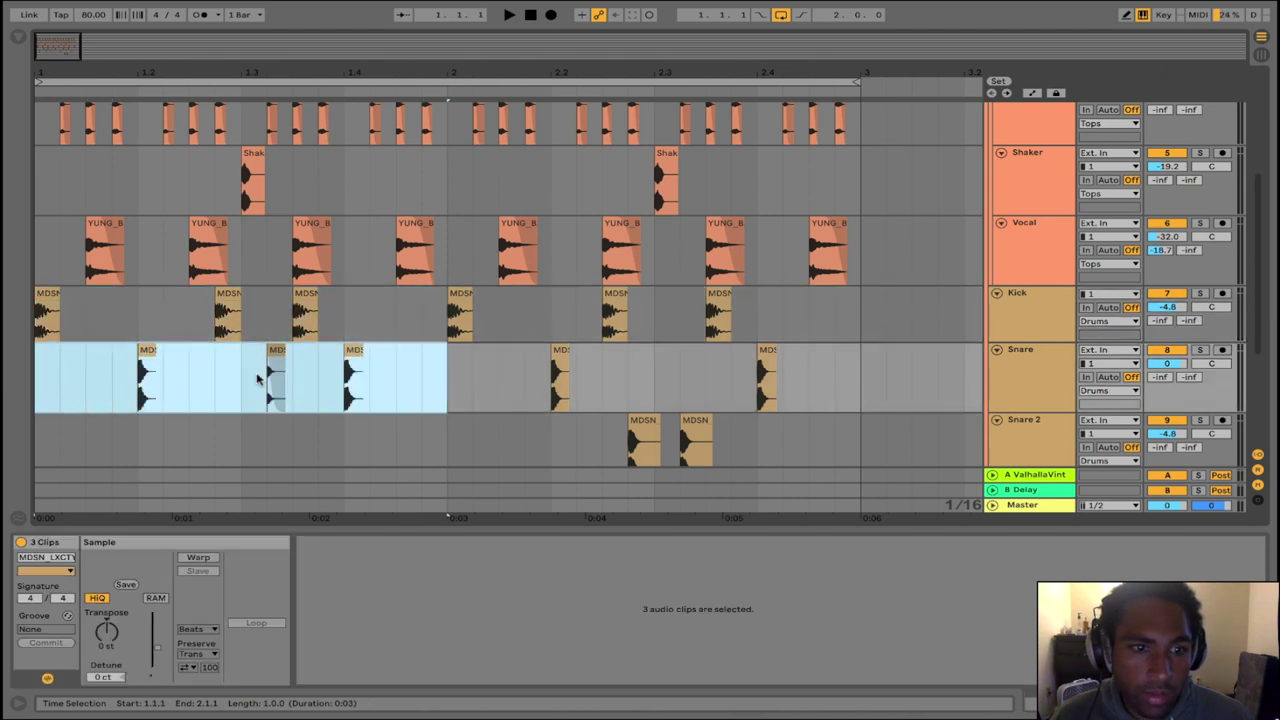
pyautogui.keyDown('shift'); pyautogui.click(862, 388); pyautogui.keyUp('shift')
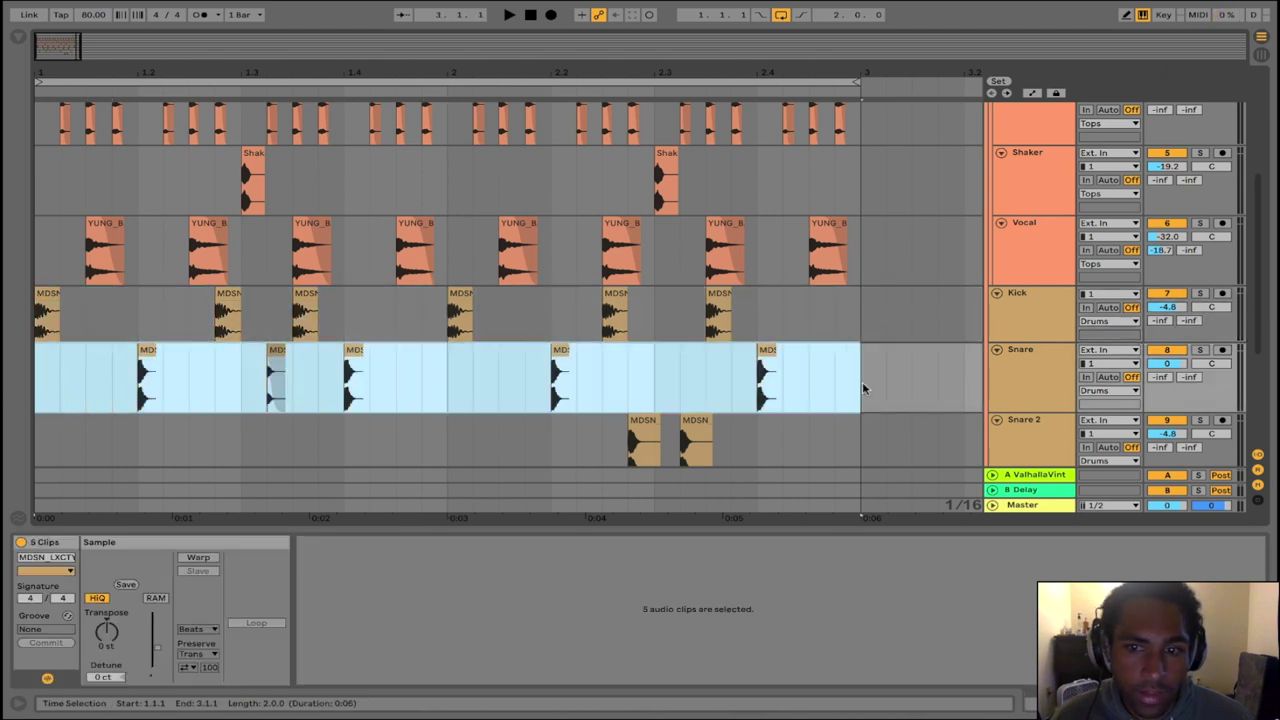
pyautogui.hotkey('ctrl', 't')
pyautogui.moveTo(862, 402); pyautogui.dragTo(38, 388)
# Delete the hat track from the Tops group
pyautogui.scroll(4, 720, 380)
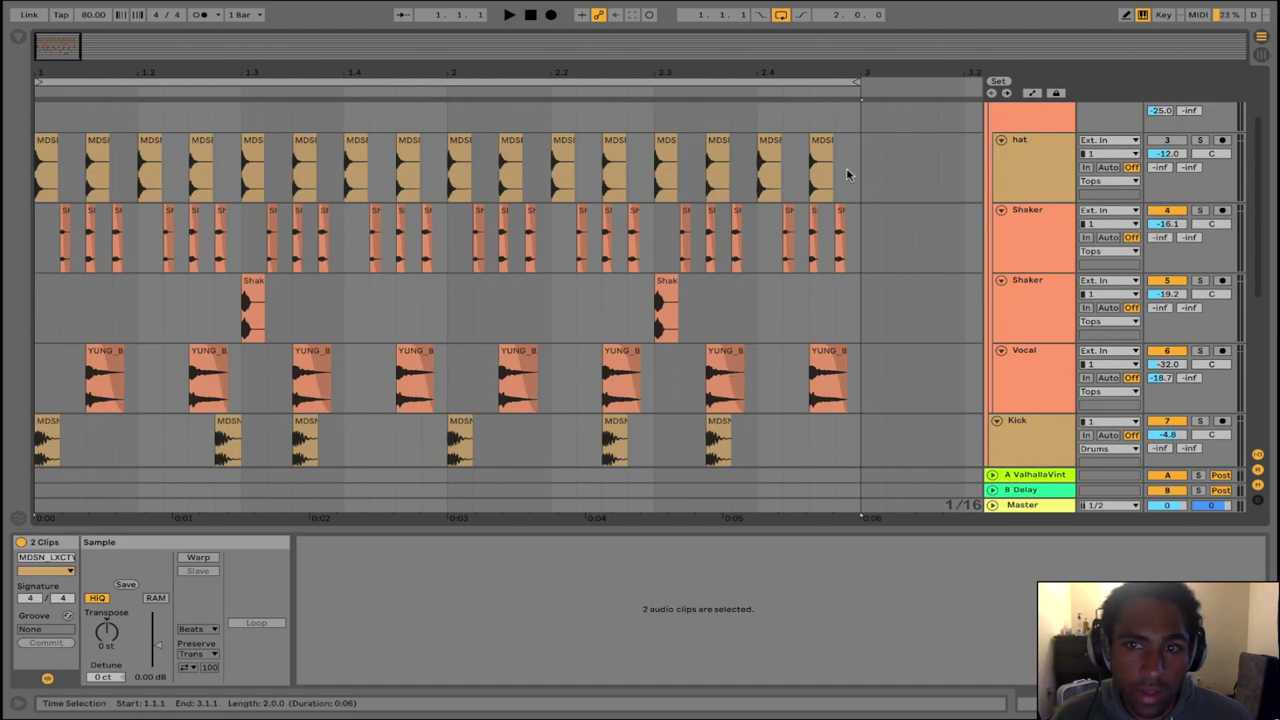
pyautogui.rightClick(1054, 175)
pyautogui.click(1055, 211)
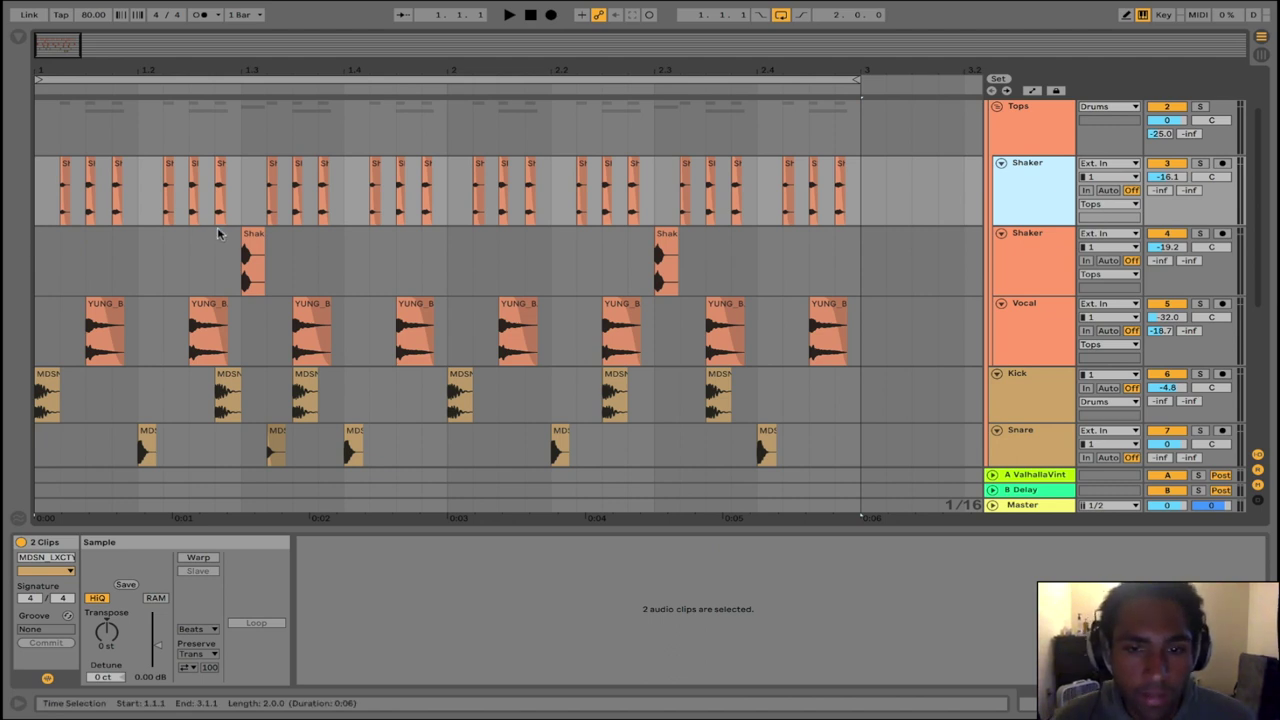
# Select the empty space before the first vocal clip and audition the Vocal track in solo, followed by the full mix
pyautogui.scroll(-2, 218, 233)
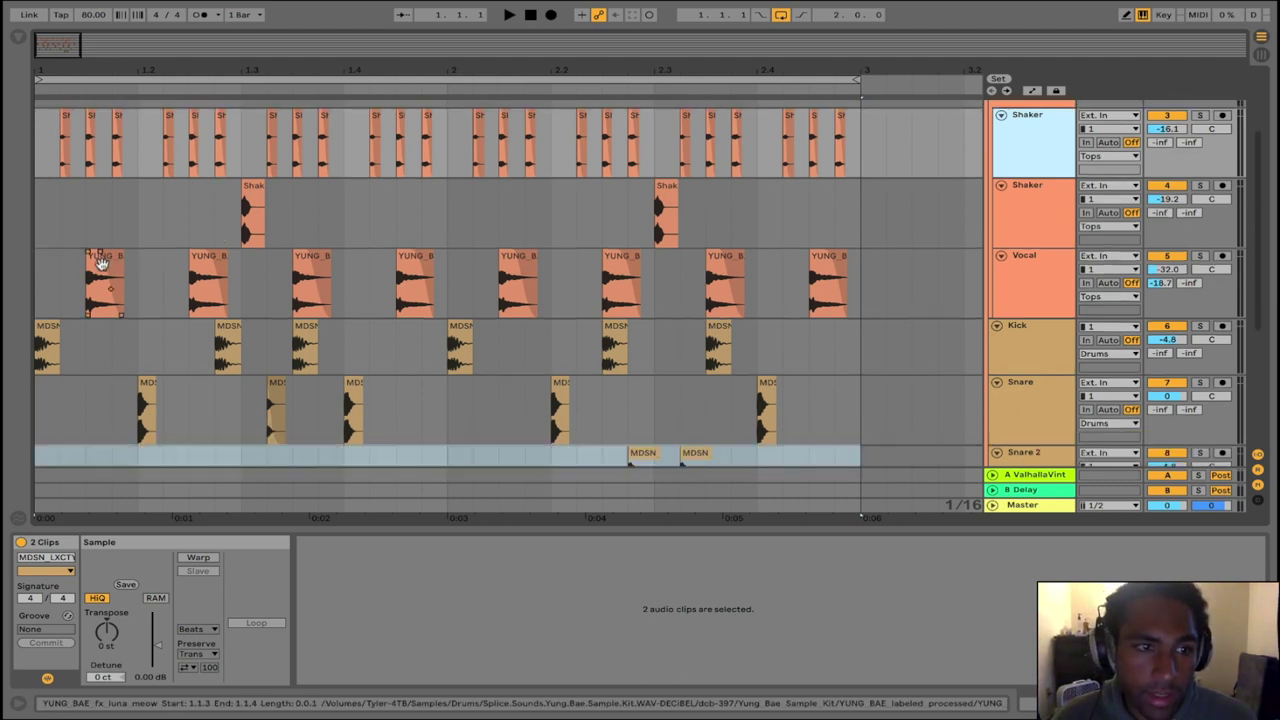
pyautogui.press('+')
pyautogui.doubleClick(72, 272)
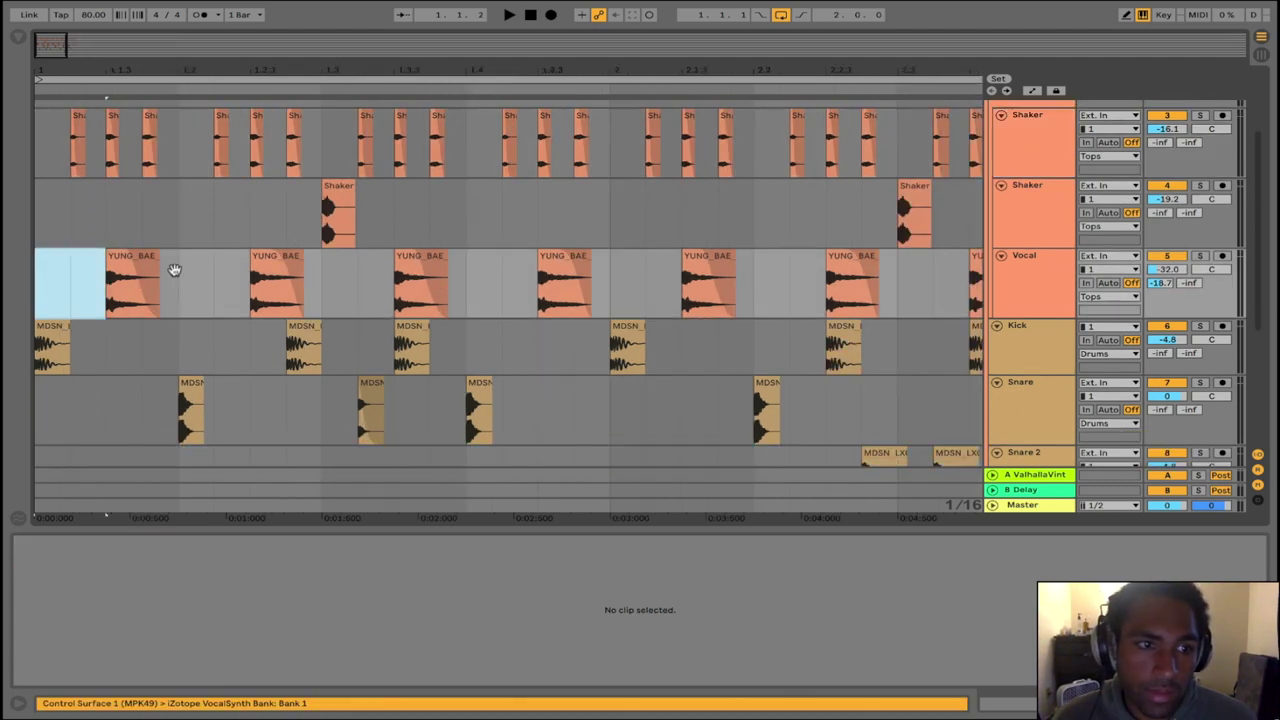
pyautogui.click(1198, 257)
pyautogui.press('space')
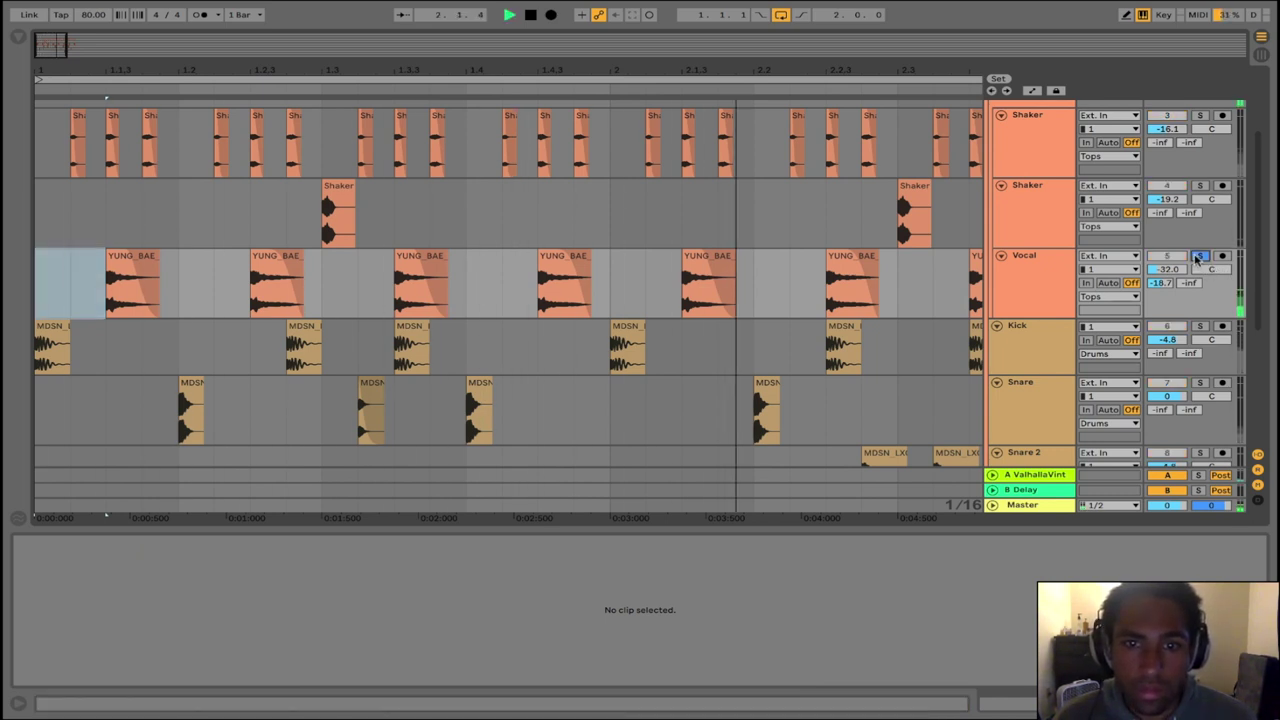
pyautogui.press('space')
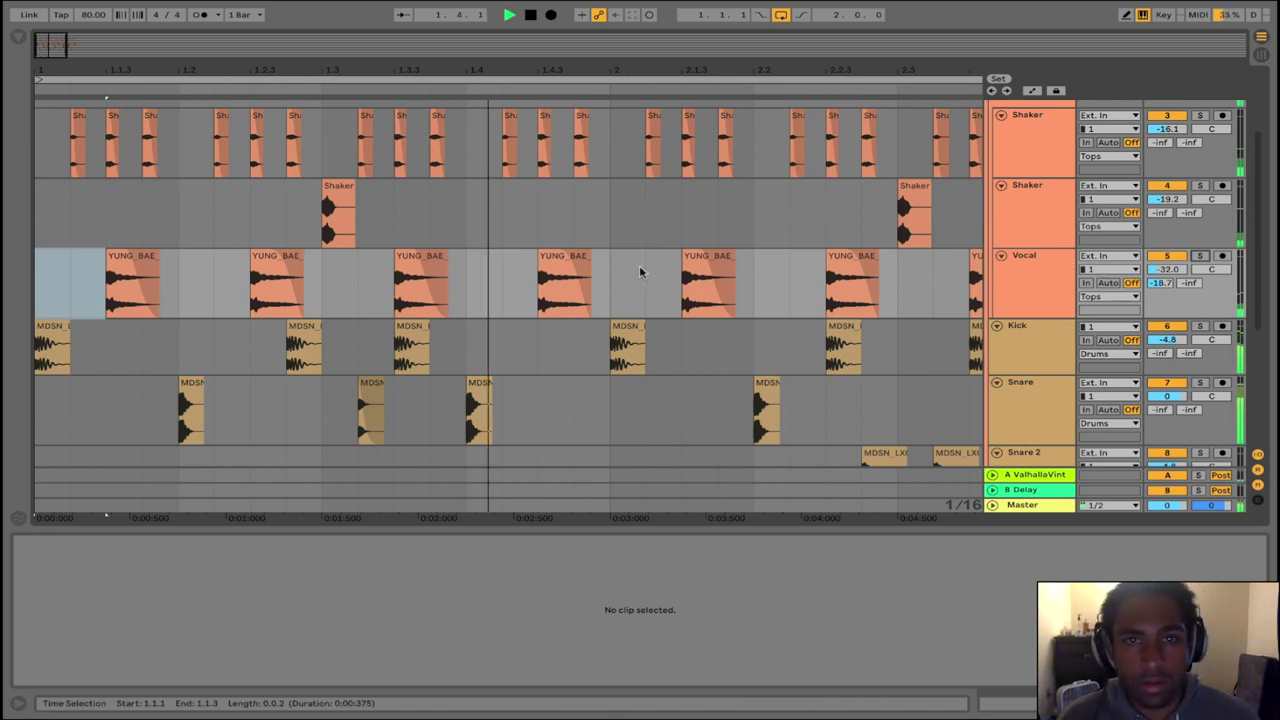
pyautogui.press('space')
# Try repeating the first vocal clip every eighth note from 1.1.2 to 1.3.4 and play it with the drums
pyautogui.moveTo(62, 296); pyautogui.dragTo(180, 286)
pyautogui.click(153, 273)
pyautogui.moveTo(119, 258); pyautogui.dragTo(163, 277)
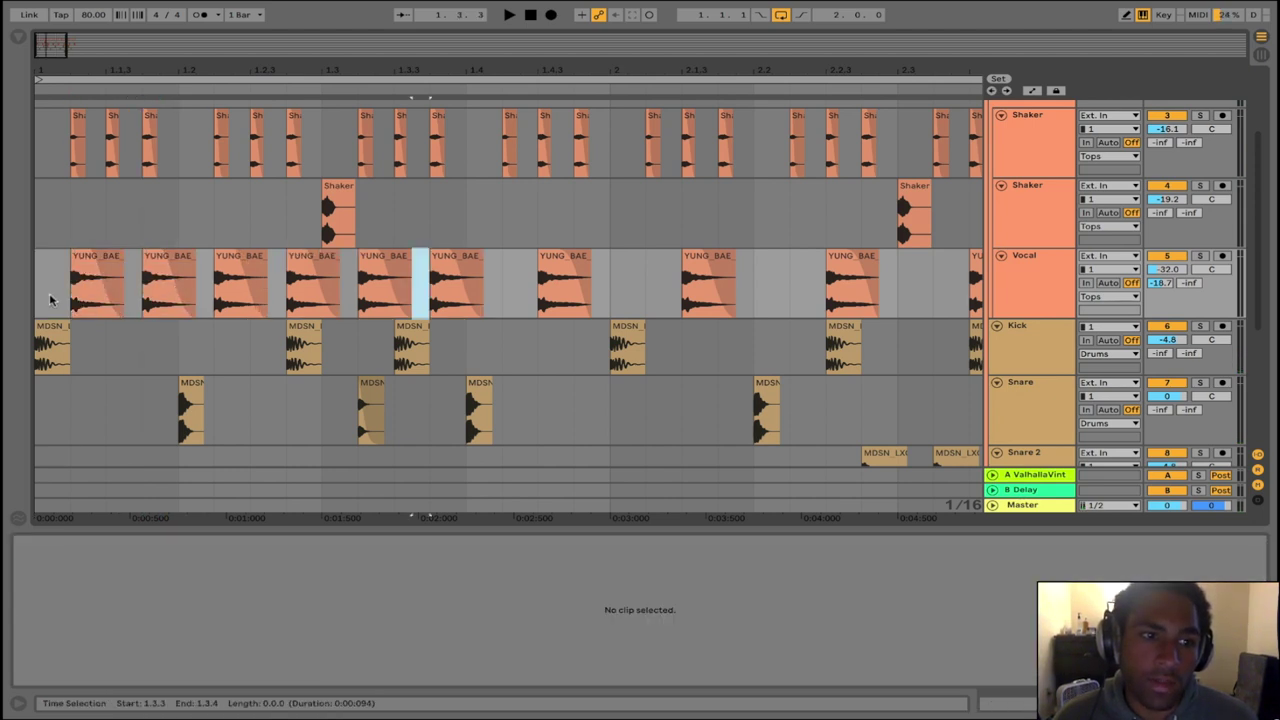
pyautogui.click(44, 299)
pyautogui.press('space')
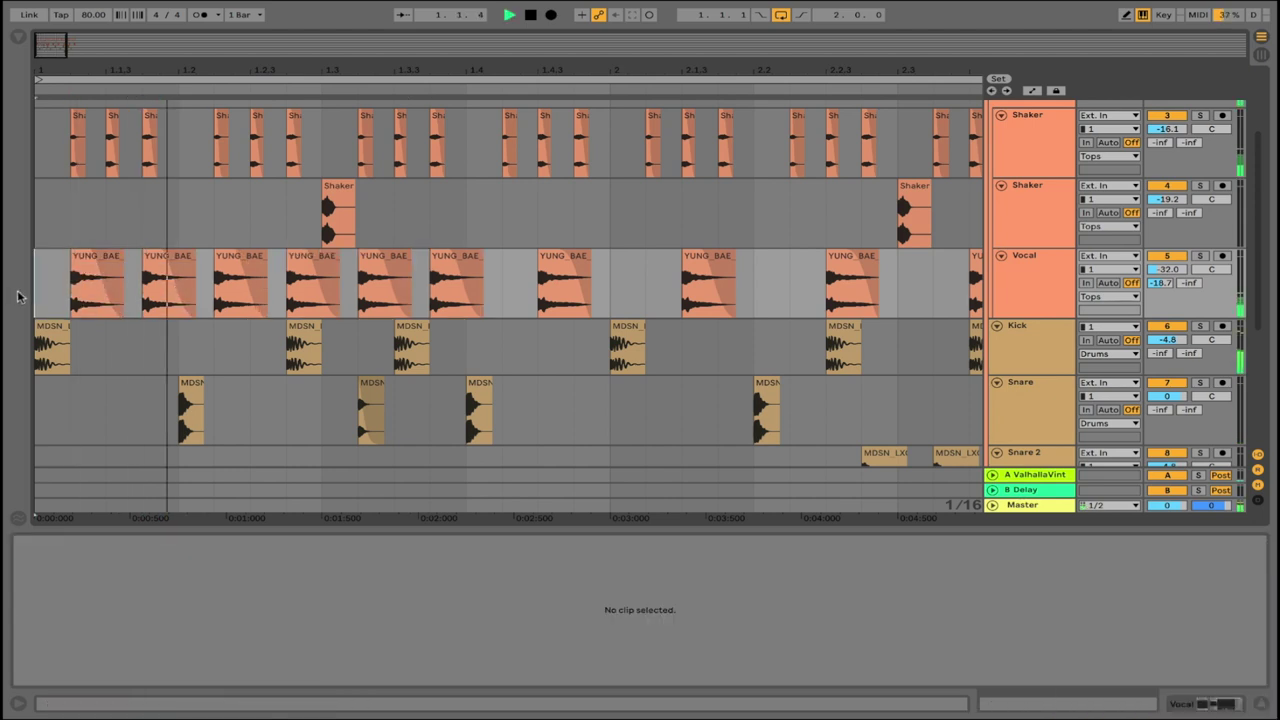
pyautogui.press('space')
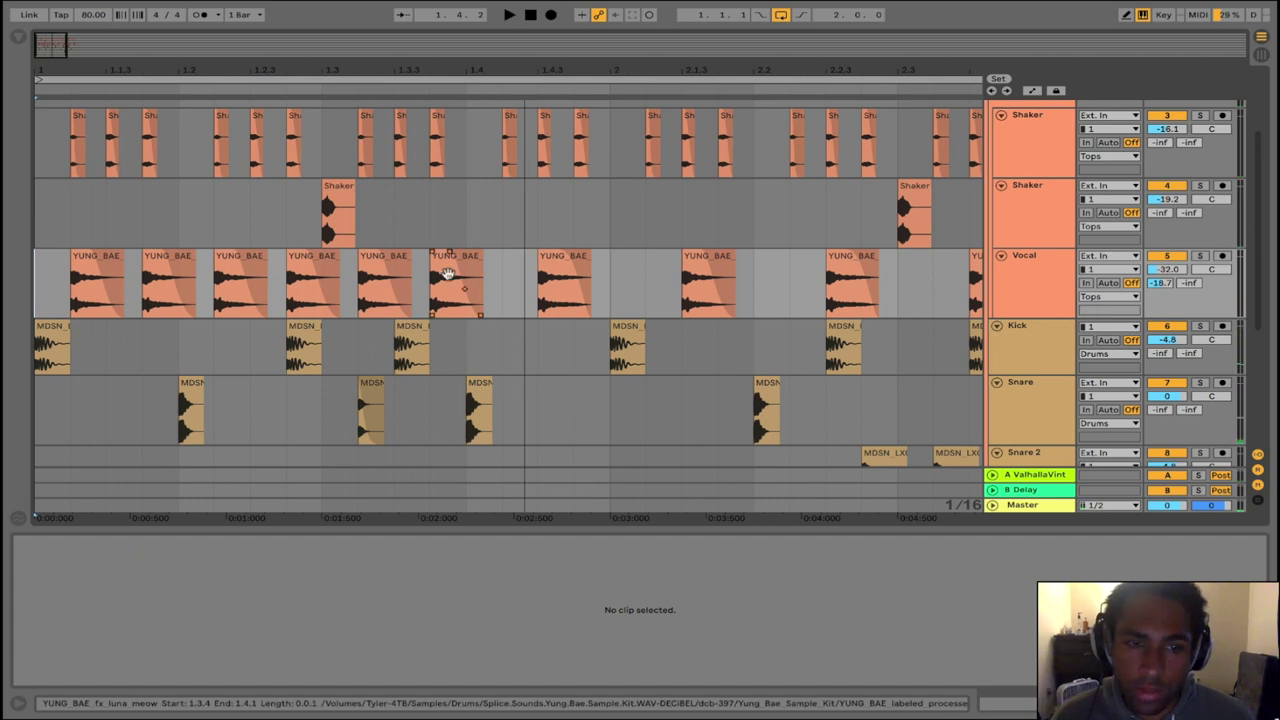
# Undo the dense vocal repeats back to the spaced-out pattern with its first clip at 1.1.3
pyautogui.click(449, 279)
pyautogui.press('super+z')
pyautogui.press('super+z')
pyautogui.press('super+z')
pyautogui.press('super+z')
pyautogui.press('super+z')
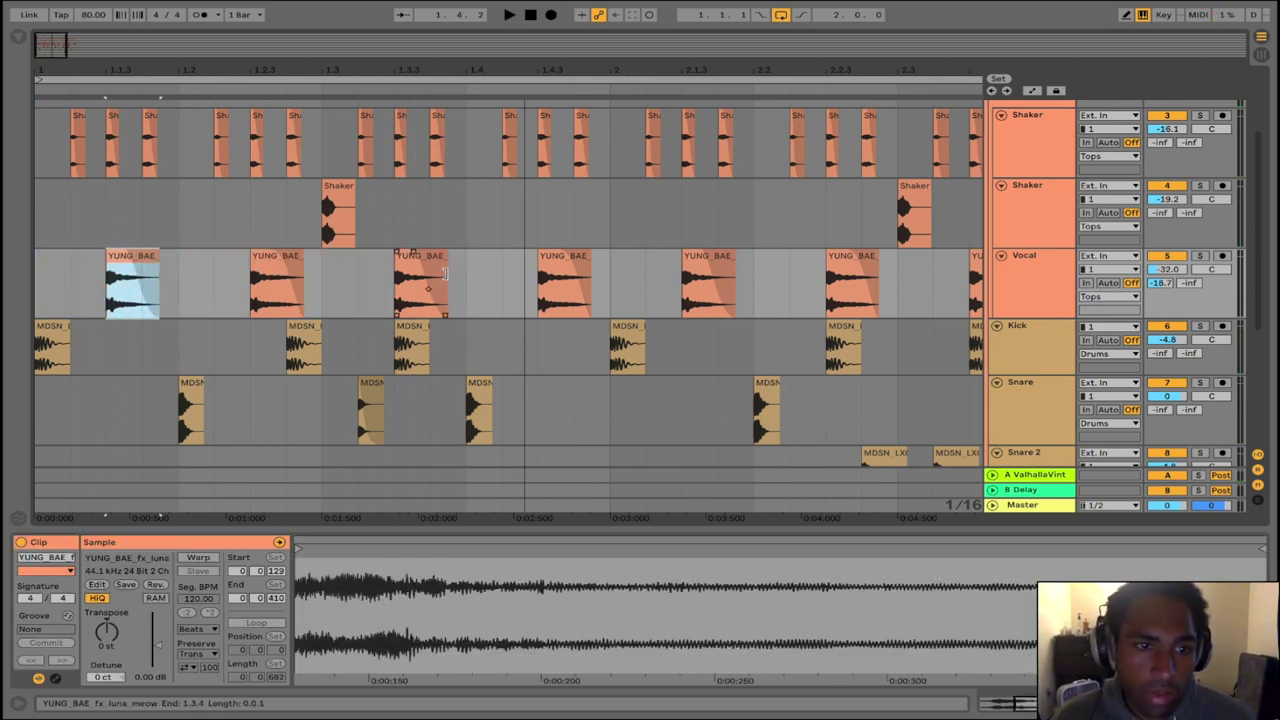
# Play the beat from 1.1.1 with the spaced-out vocal pattern and stop for a closer look at its opening beats
pyautogui.click(45, 306)
pyautogui.press('space')
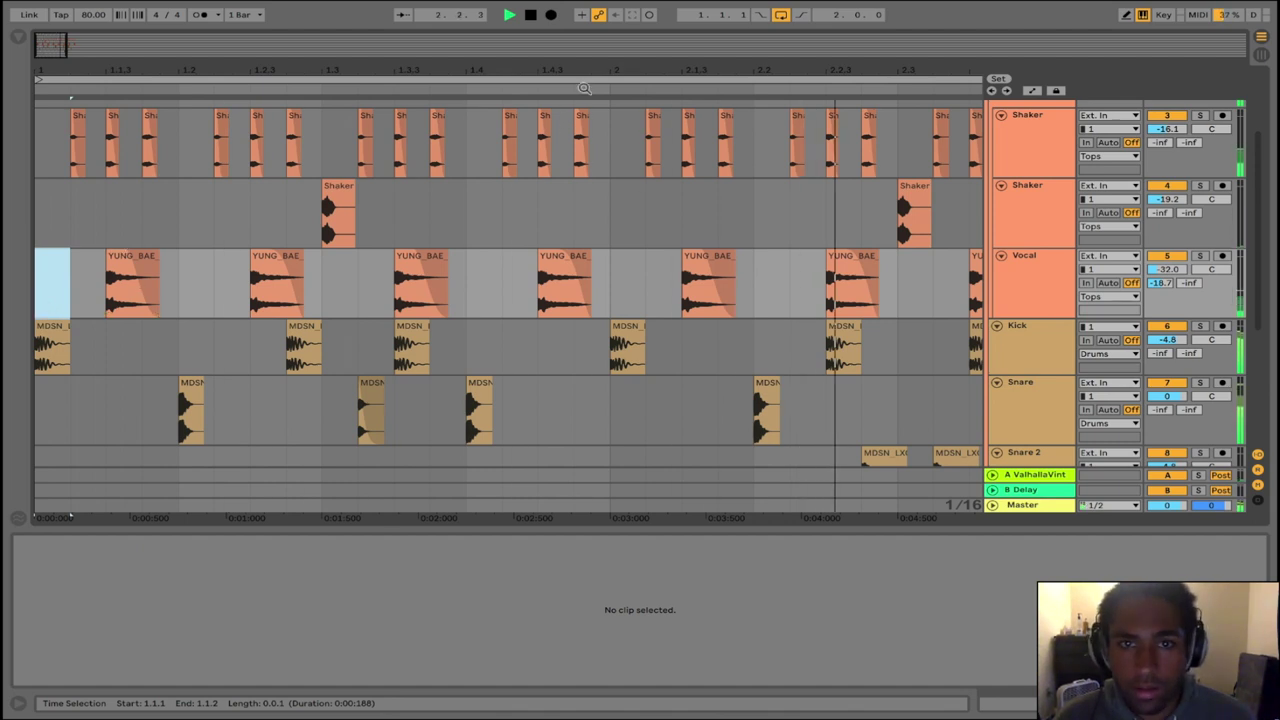
pyautogui.moveTo(585, 88); pyautogui.dragTo(258, 100)
pyautogui.press('space')
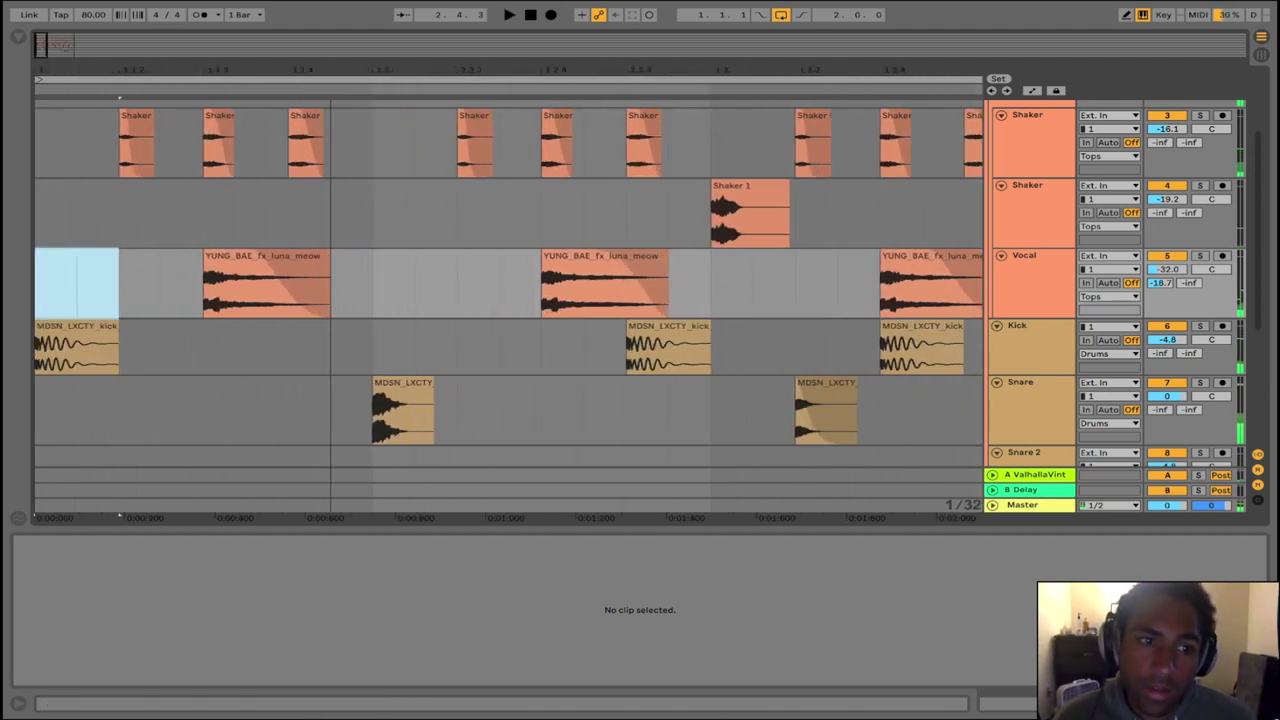
# Show the Vocal track's effects and bypass the Vocoder to audition the vocal clip without it
pyautogui.click(285, 268)
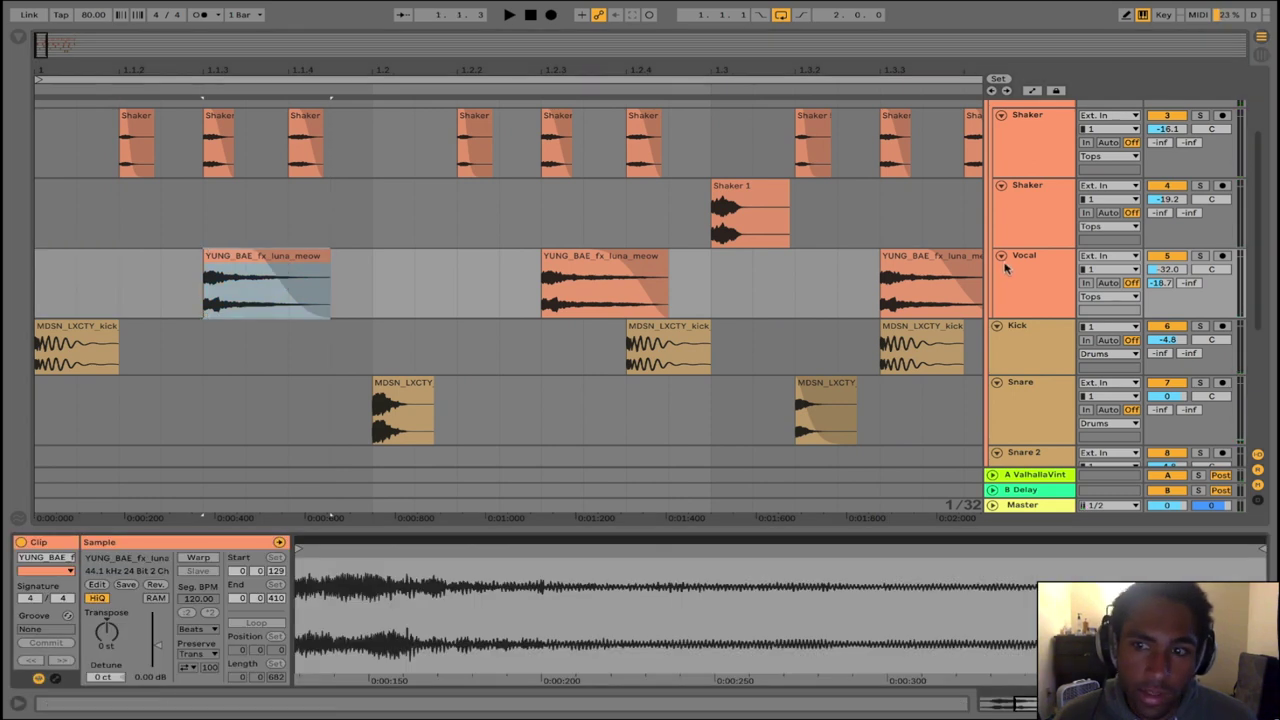
pyautogui.click(1006, 265)
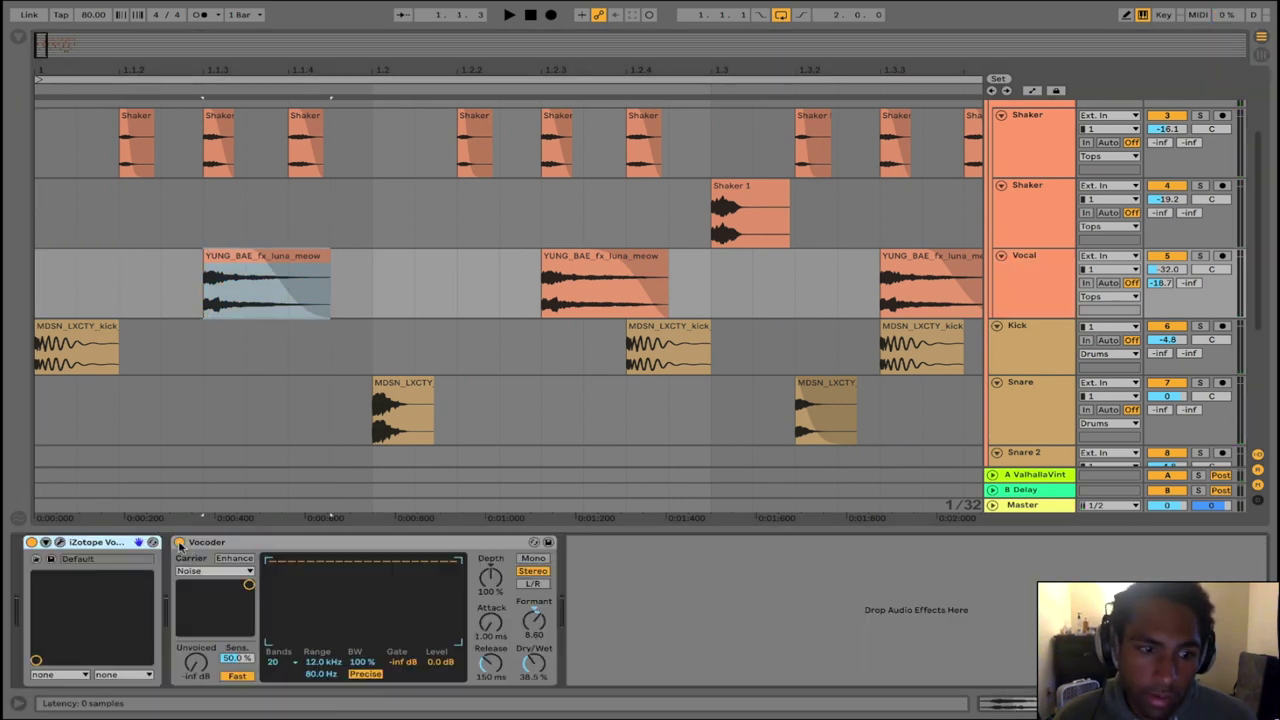
pyautogui.click(179, 545)
pyautogui.press('space')
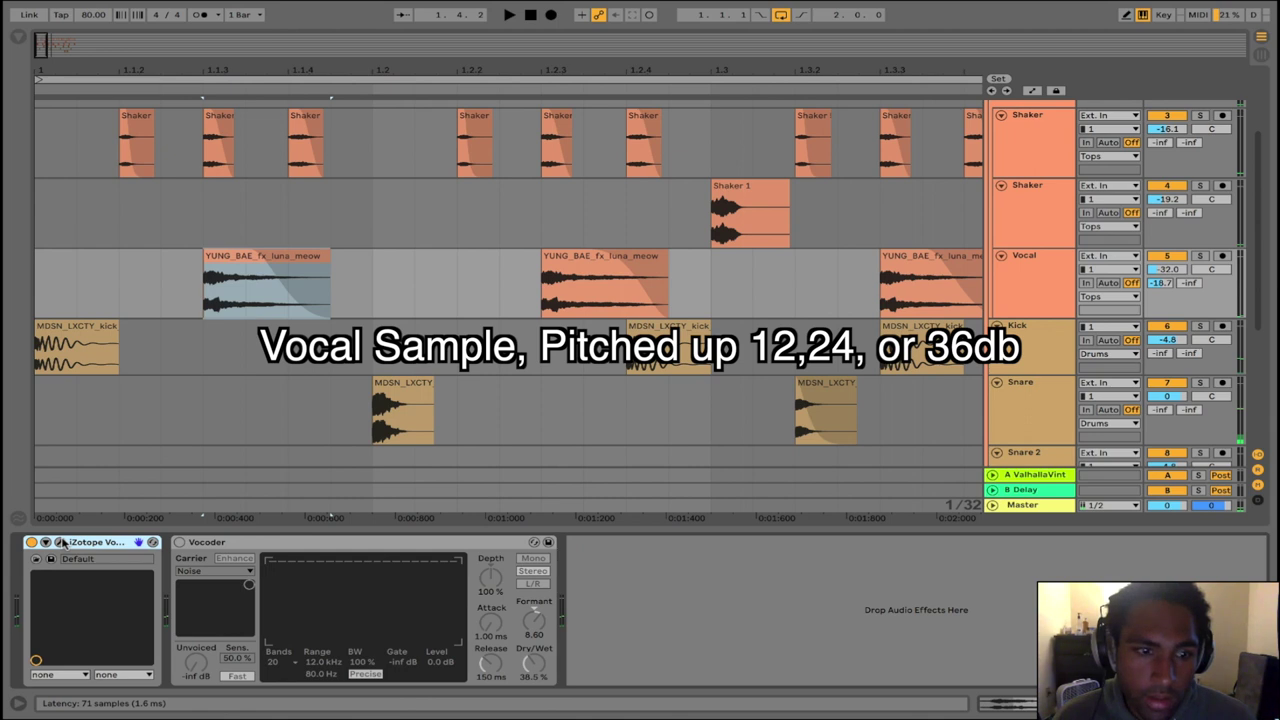
# View the iZotope VocalSynth settings, close them, and turn the Vocoder back on during playback
pyautogui.click(60, 542)
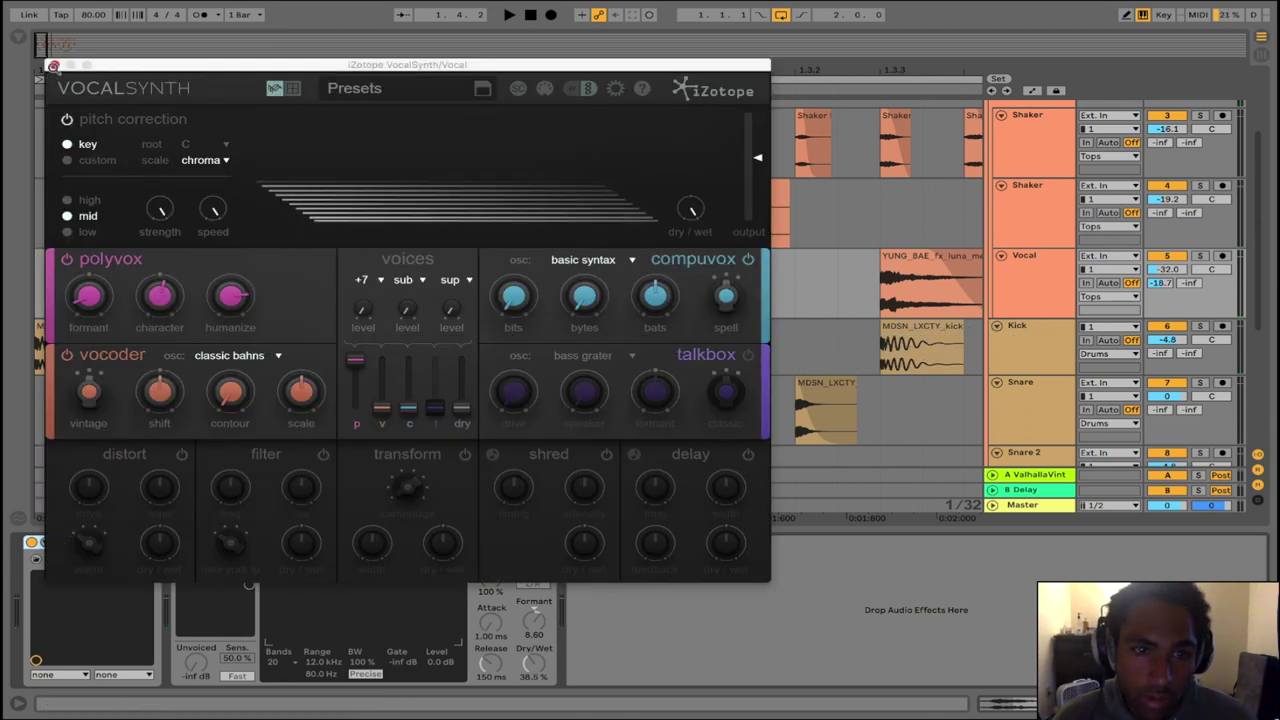
pyautogui.click(53, 66)
pyautogui.press('space')
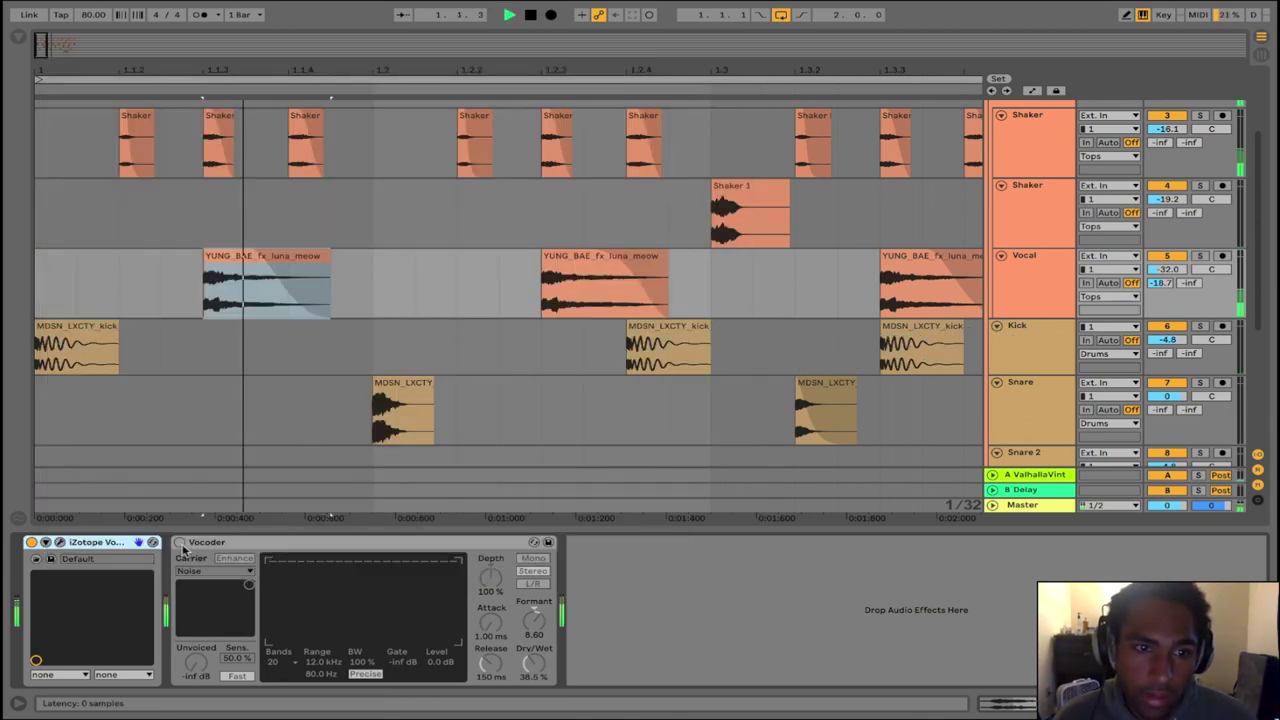
pyautogui.click(179, 542)
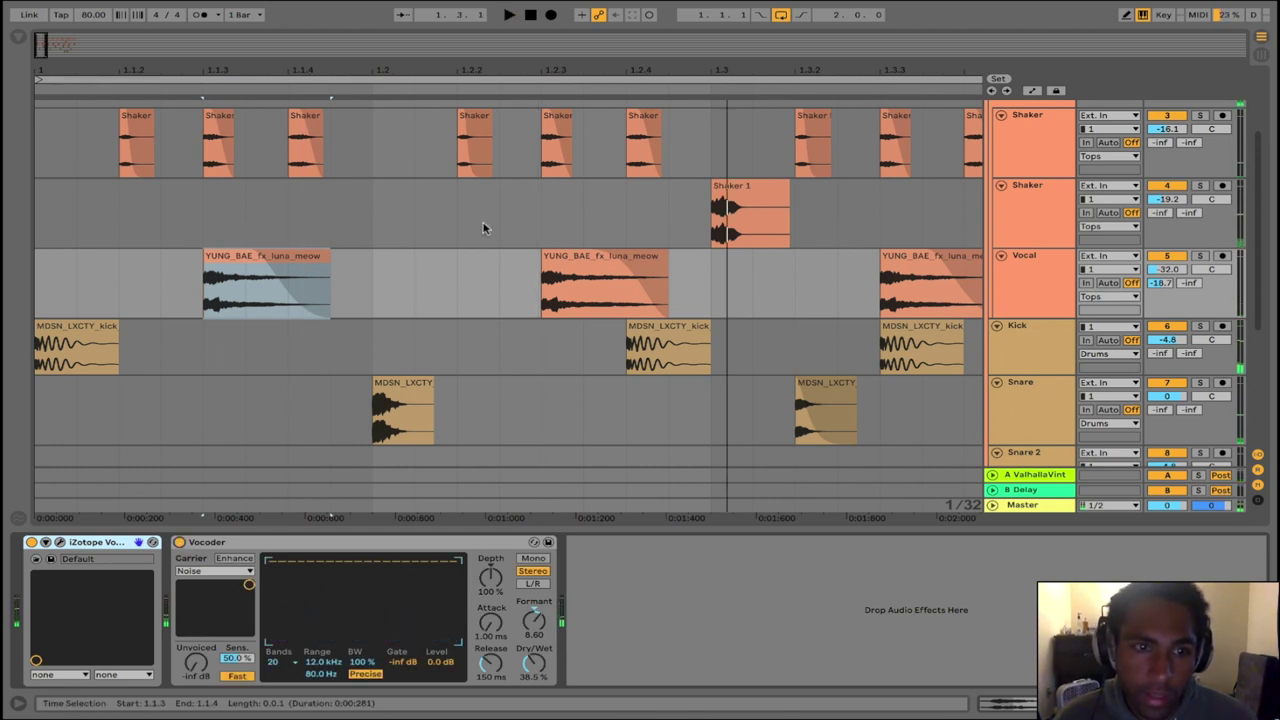
# Add the Utility audio effect to the Vocal track after the Vocoder
pyautogui.moveTo(475, 65); pyautogui.dragTo(475, 32)
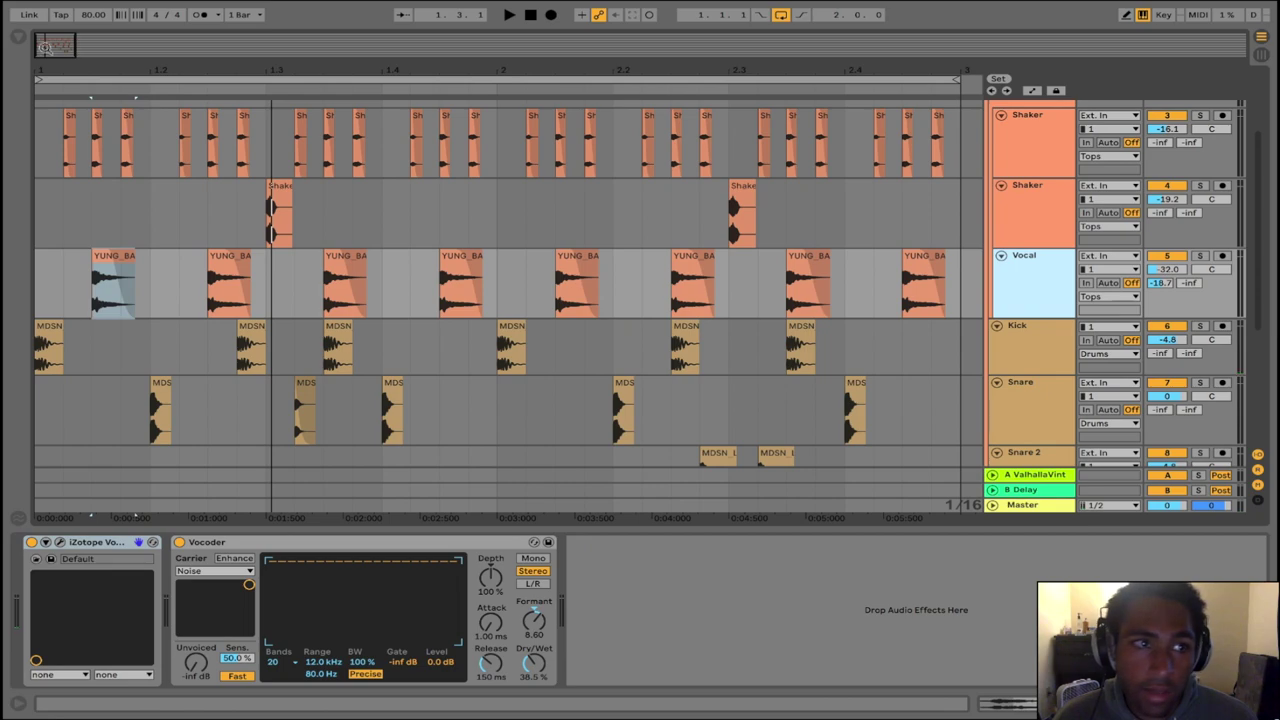
pyautogui.click(18, 37)
pyautogui.click(62, 221)
pyautogui.scroll(-4, 333, 230)
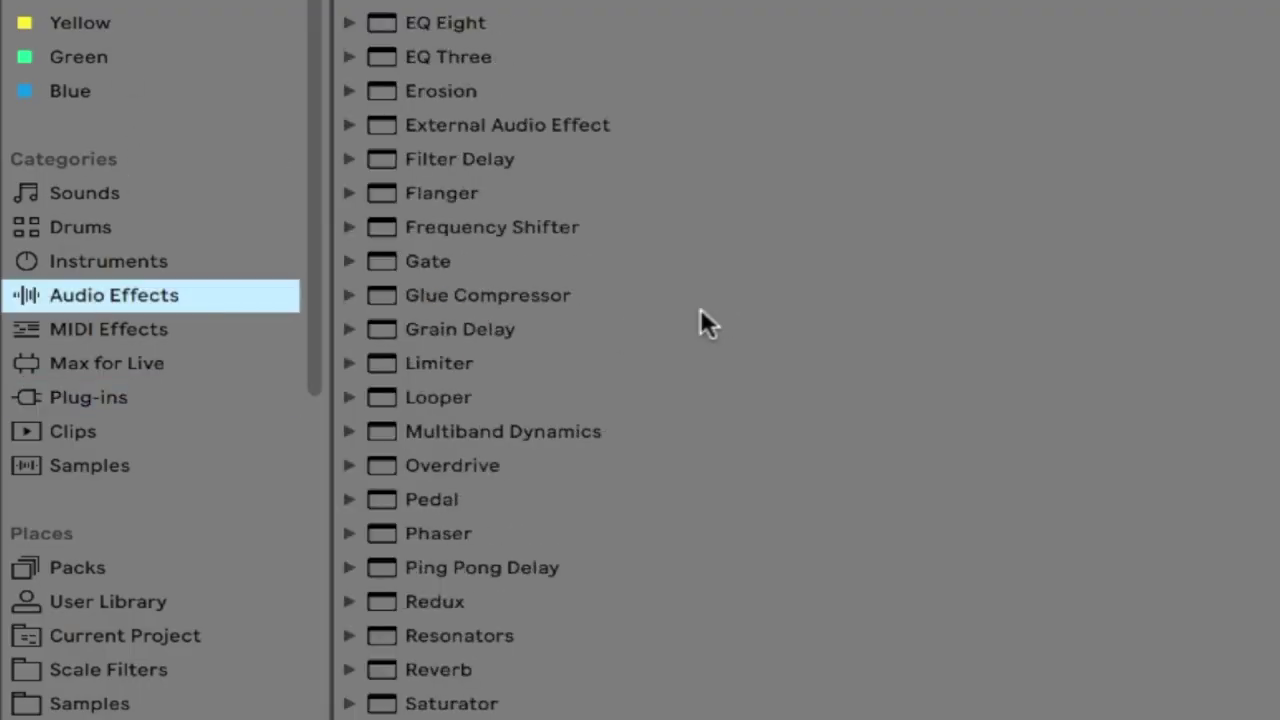
pyautogui.scroll(-3, 700, 308)
pyautogui.doubleClick(454, 690)
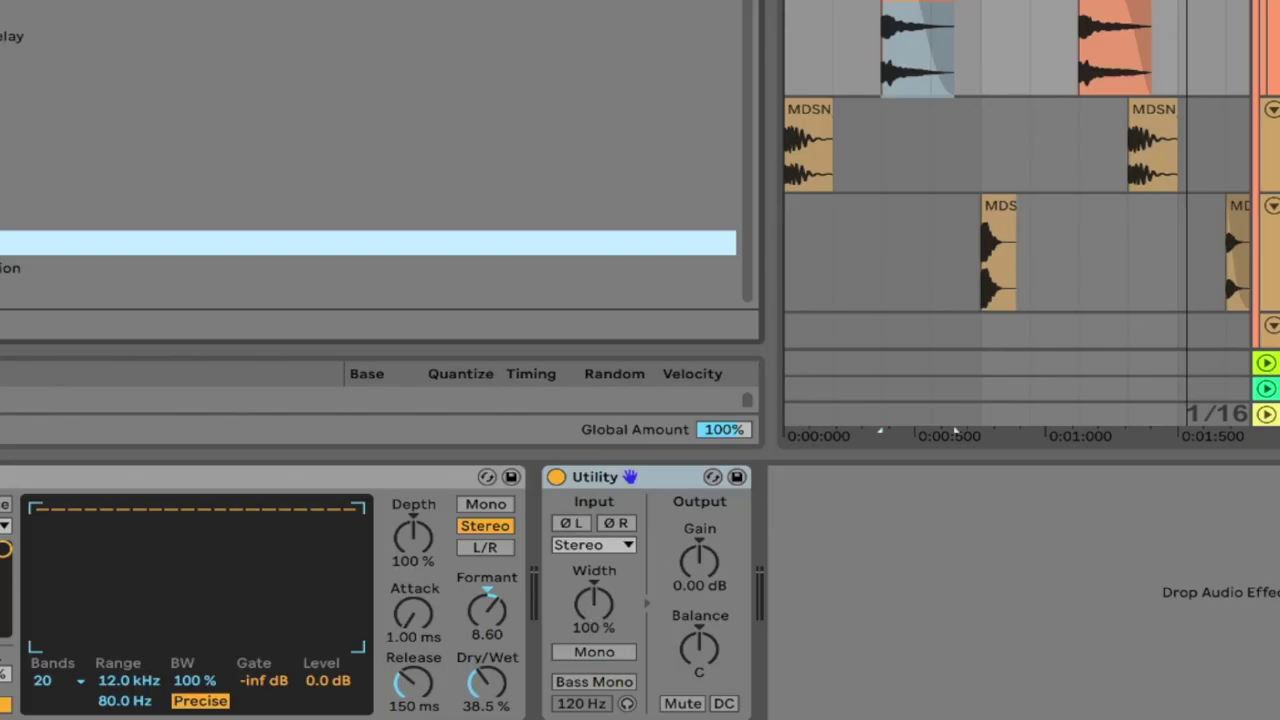
# Set the Utility's width to 0%, hide the browser, and play the beat
pyautogui.moveTo(594, 604); pyautogui.dragTo(594, 700)
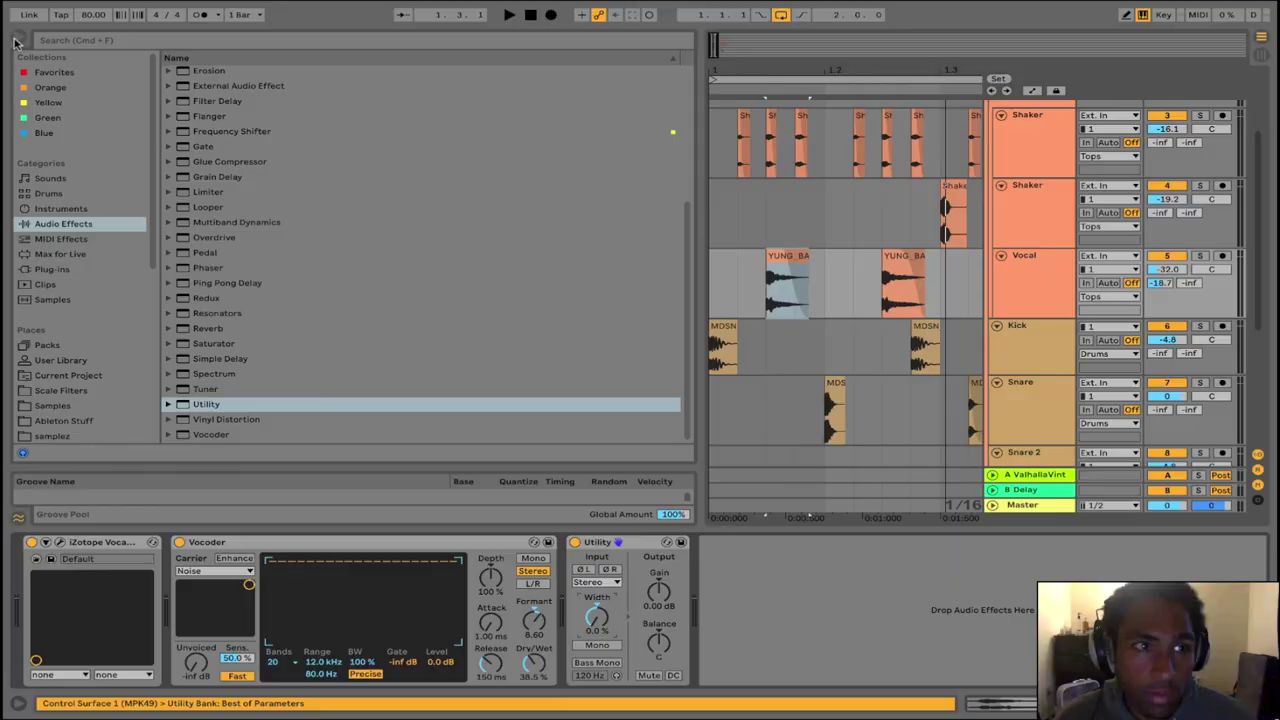
pyautogui.click(18, 37)
pyautogui.press('space')
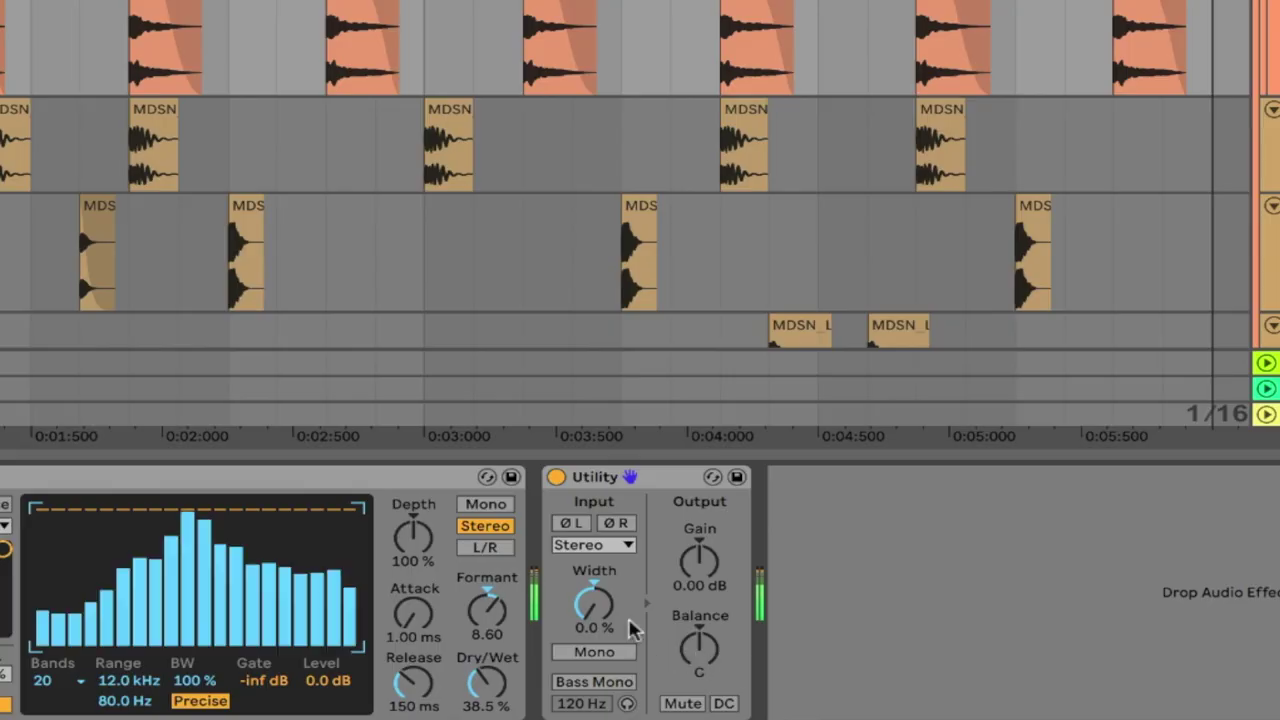
# Compare Utility widths of 15% and 0% during playback and set the vocal's width to 29%
pyautogui.moveTo(632, 628); pyautogui.dragTo(632, 598)
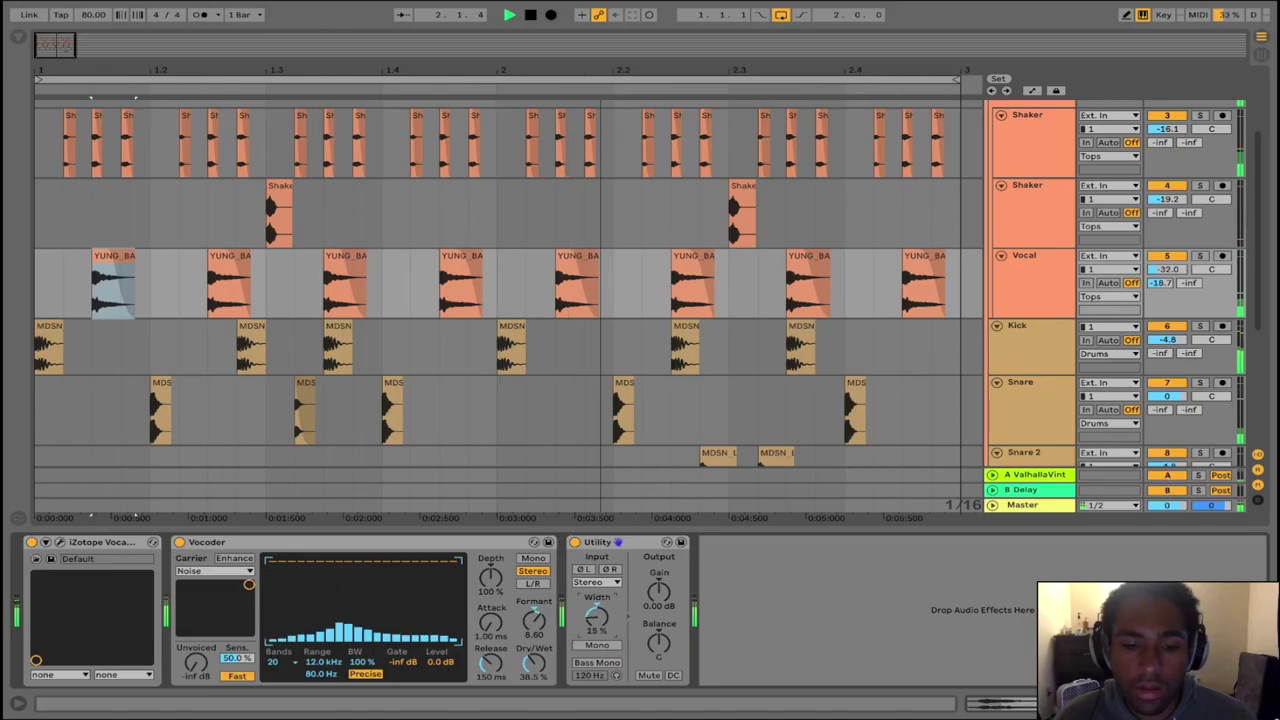
pyautogui.moveTo(597, 616); pyautogui.dragTo(597, 630)
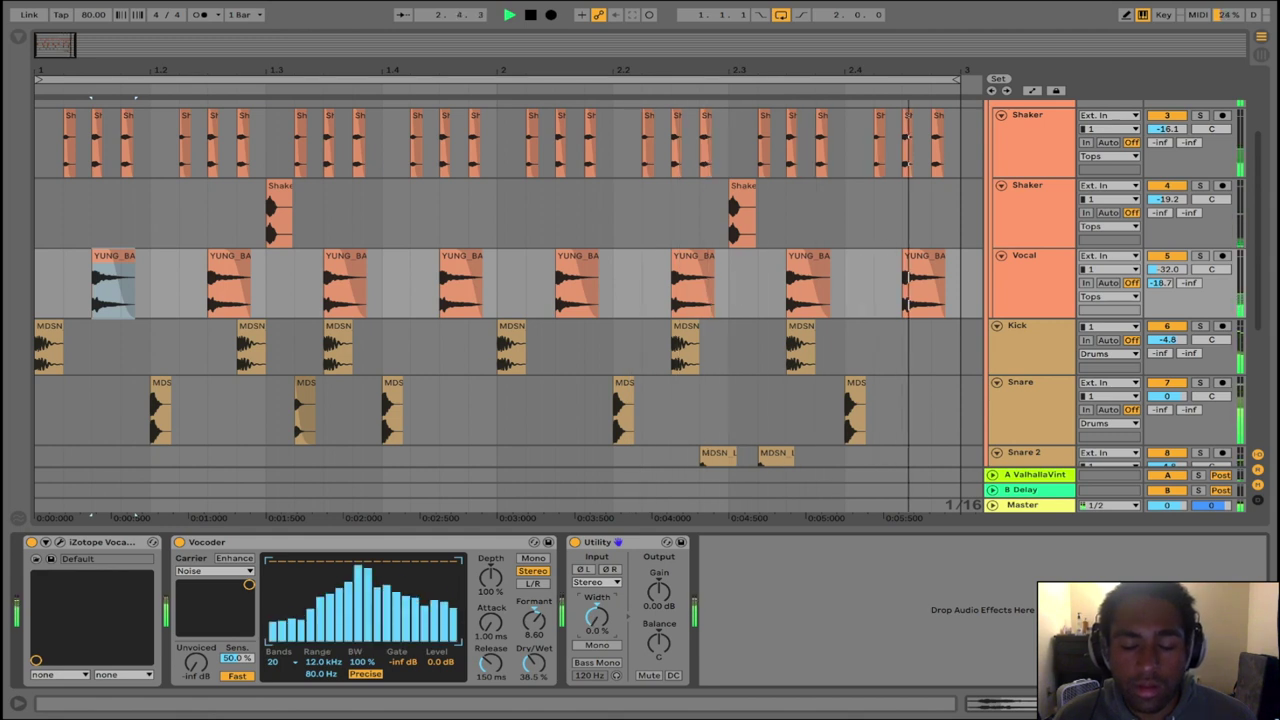
pyautogui.moveTo(597, 618); pyautogui.dragTo(597, 598)
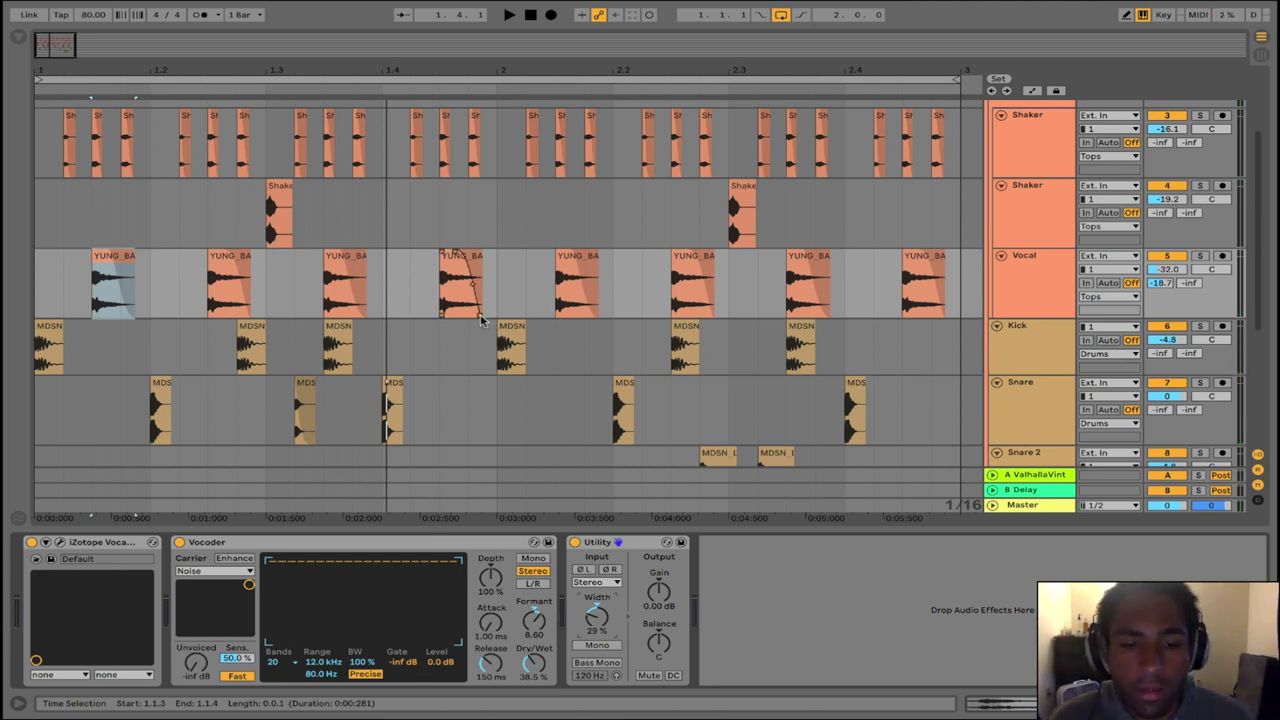
# Examine the Snare pattern by selecting it from 1.1.1 to 1.3.1 and from 1.1.1 to 2.1.1
pyautogui.scroll(-2, 480, 325)
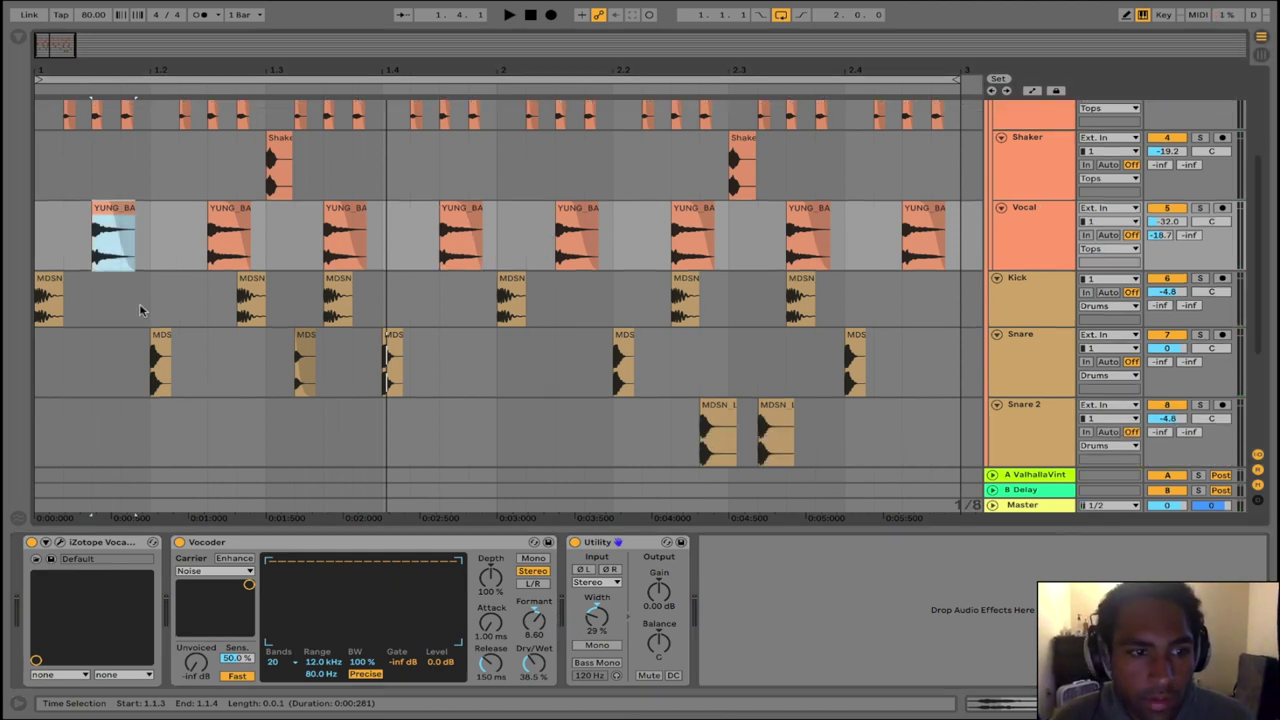
pyautogui.moveTo(272, 372); pyautogui.dragTo(70, 385)
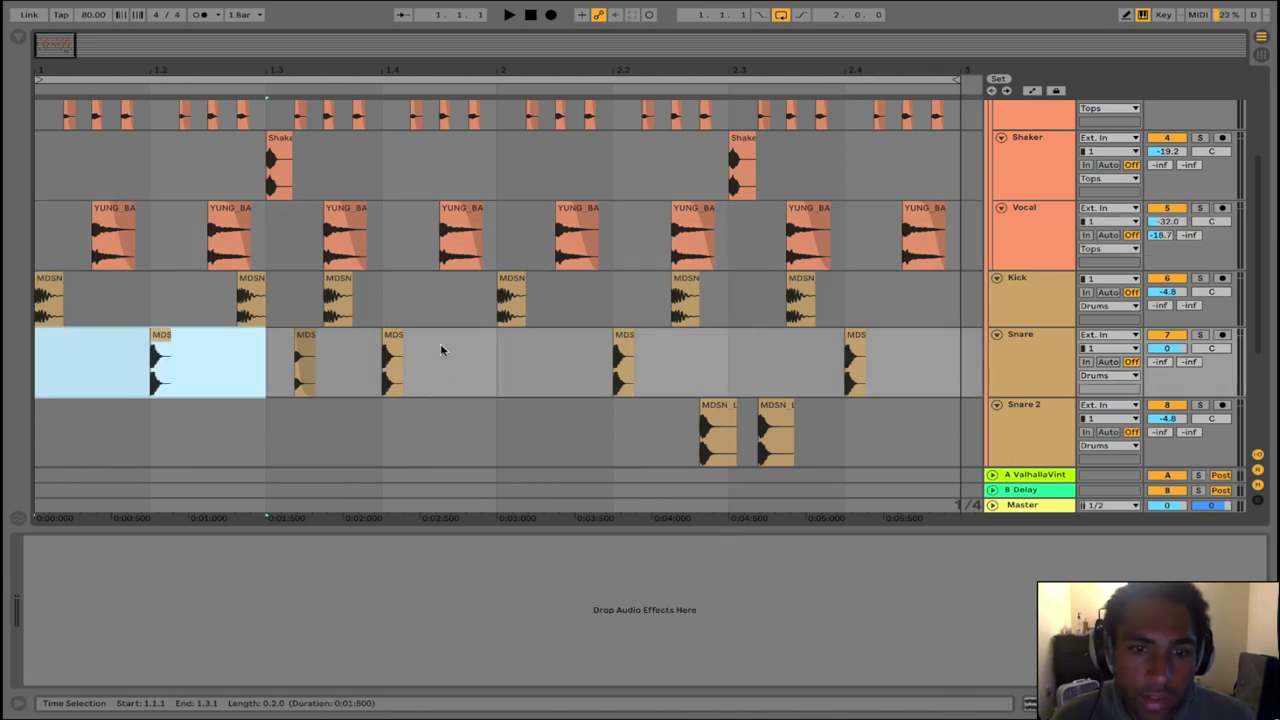
pyautogui.click(305, 365)
pyautogui.moveTo(476, 350); pyautogui.dragTo(5, 362)
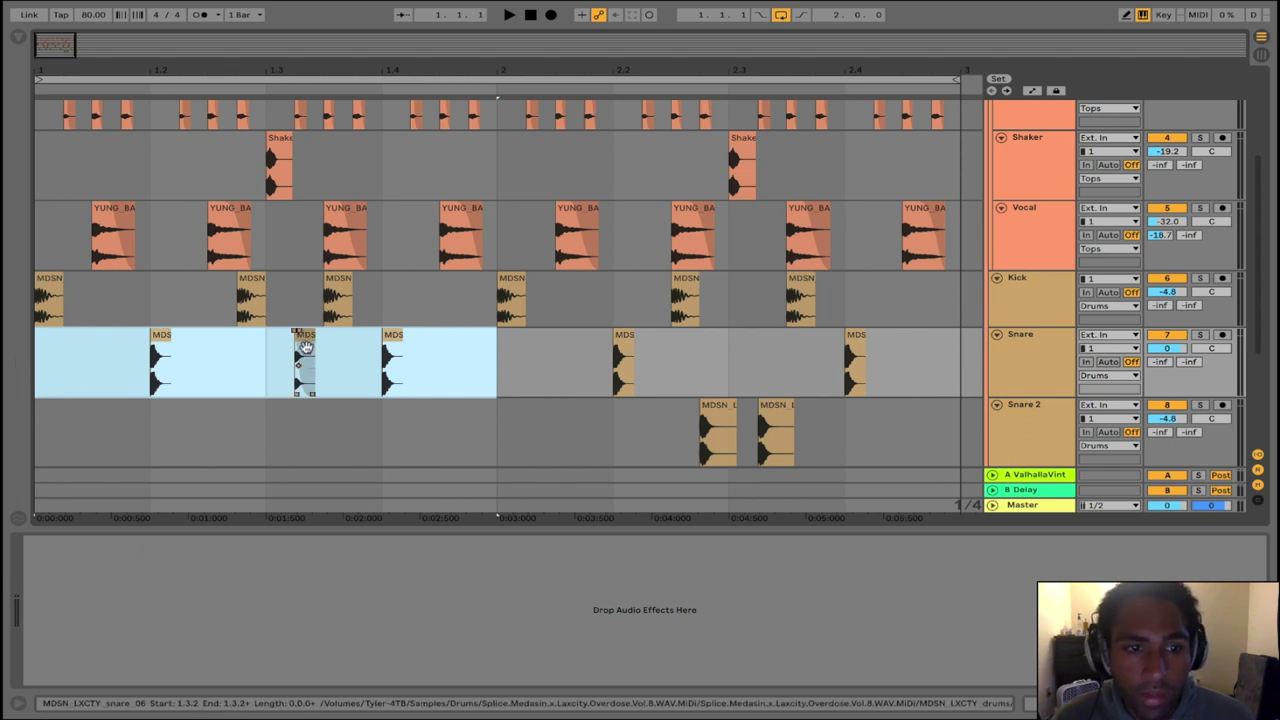
# Delete the Snare clip at 1.3.2 and the Snare 2 clips between 2.2.1 and 2.4.1, and play the beat
pyautogui.click(306, 347)
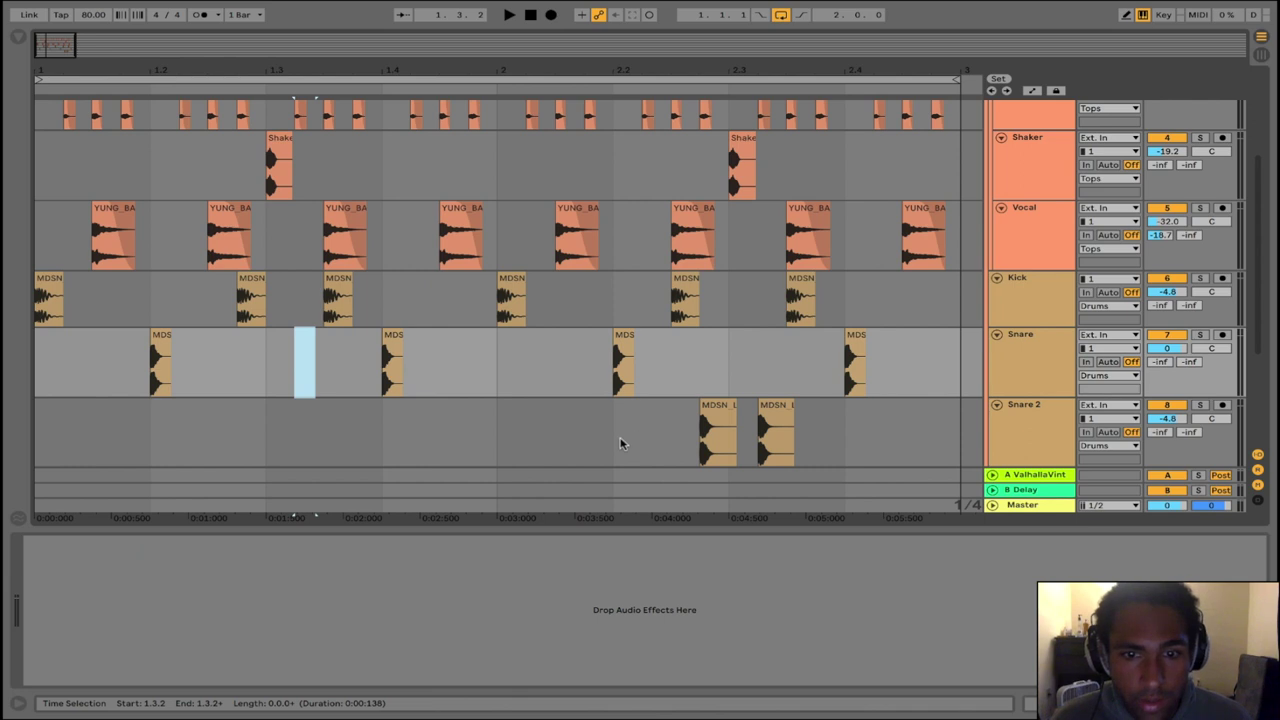
pyautogui.moveTo(613, 445); pyautogui.dragTo(838, 457)
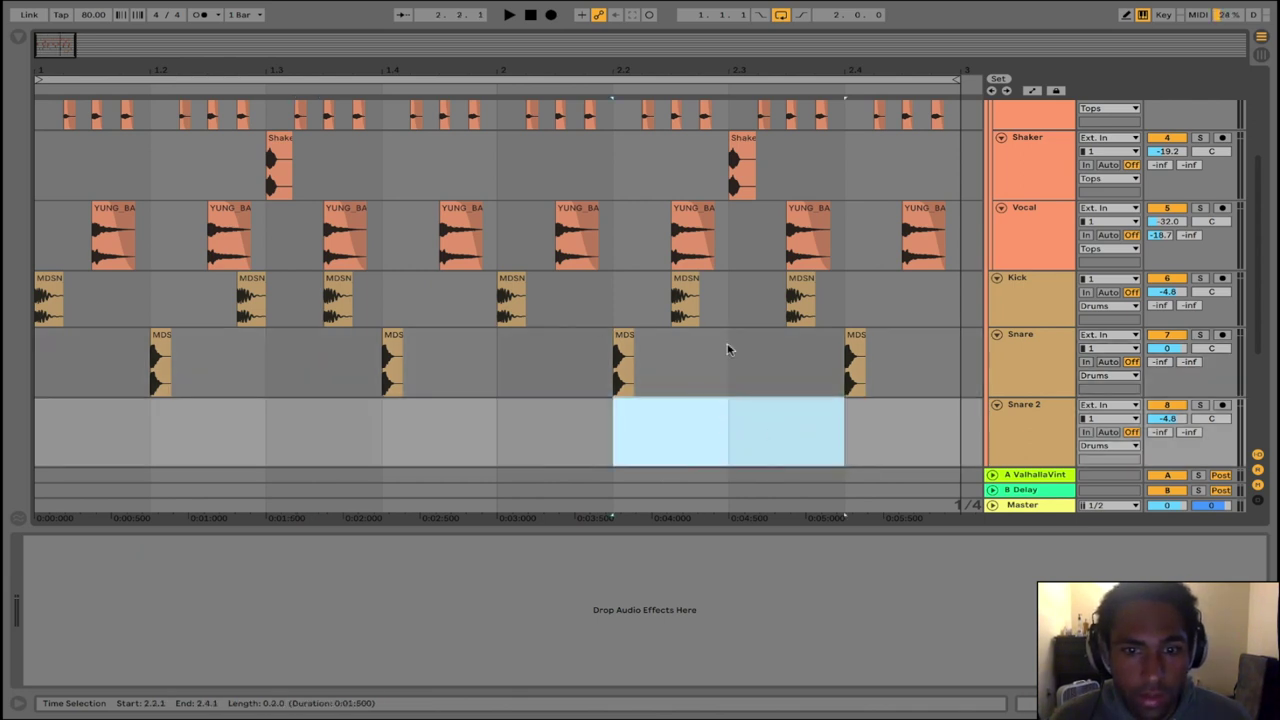
pyautogui.press('space')
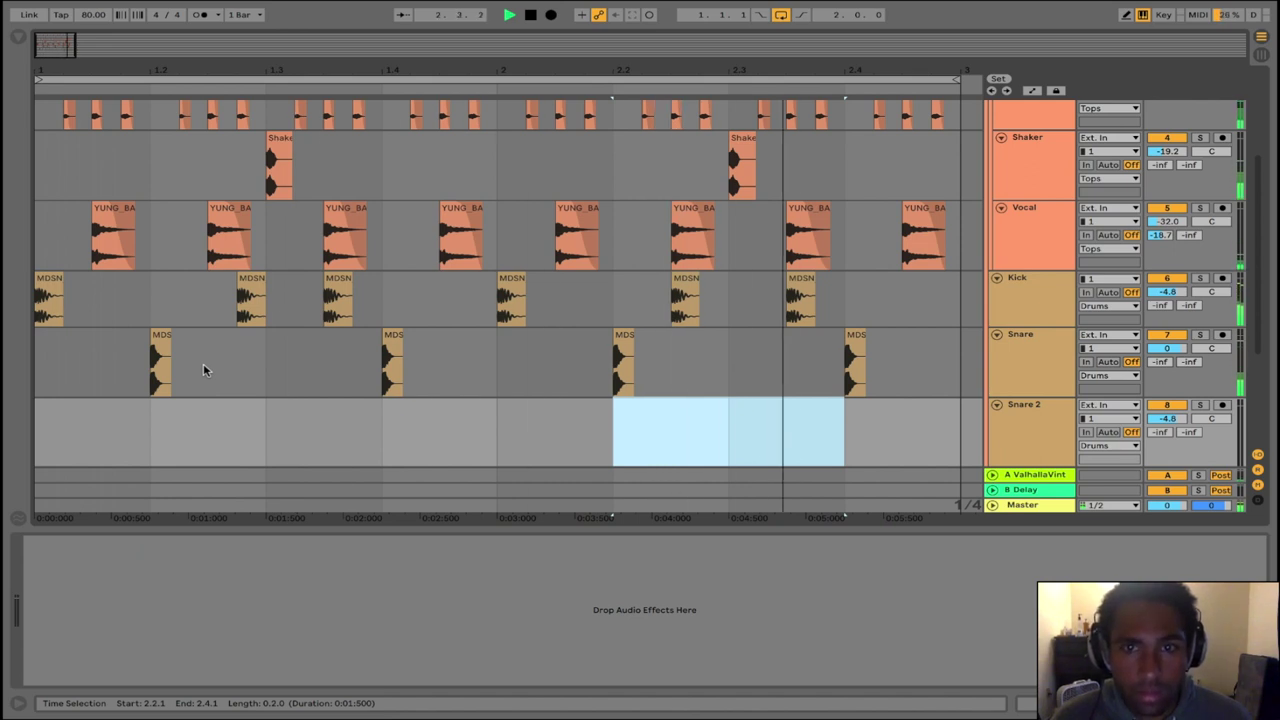
# Stop playback and undo the deletion of the Snare and Snare 2 clips
pyautogui.press('space')
pyautogui.hotkey('ctrl', 'z')
pyautogui.hotkey('ctrl', 'z')
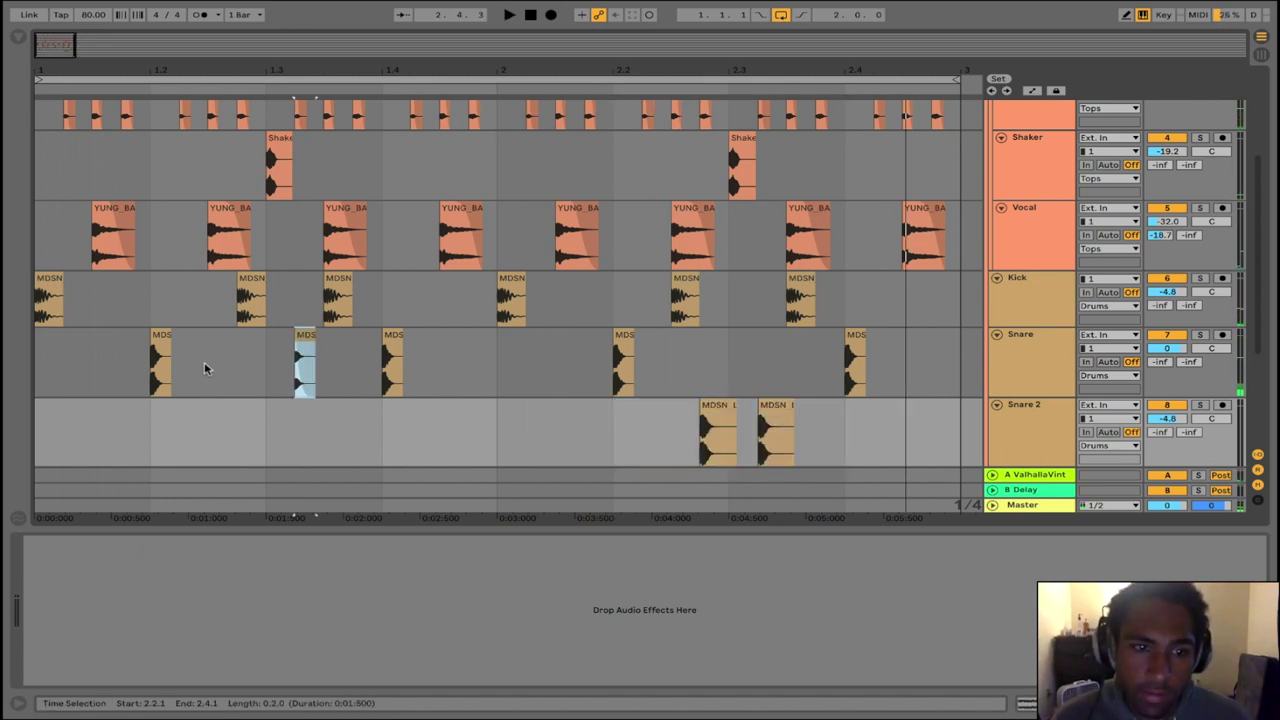
# Select the Snare gap from 1.1.1 to 1.2.1 and play the beat
pyautogui.moveTo(254, 366); pyautogui.dragTo(6, 390)
pyautogui.moveTo(90, 383); pyautogui.dragTo(4, 375)
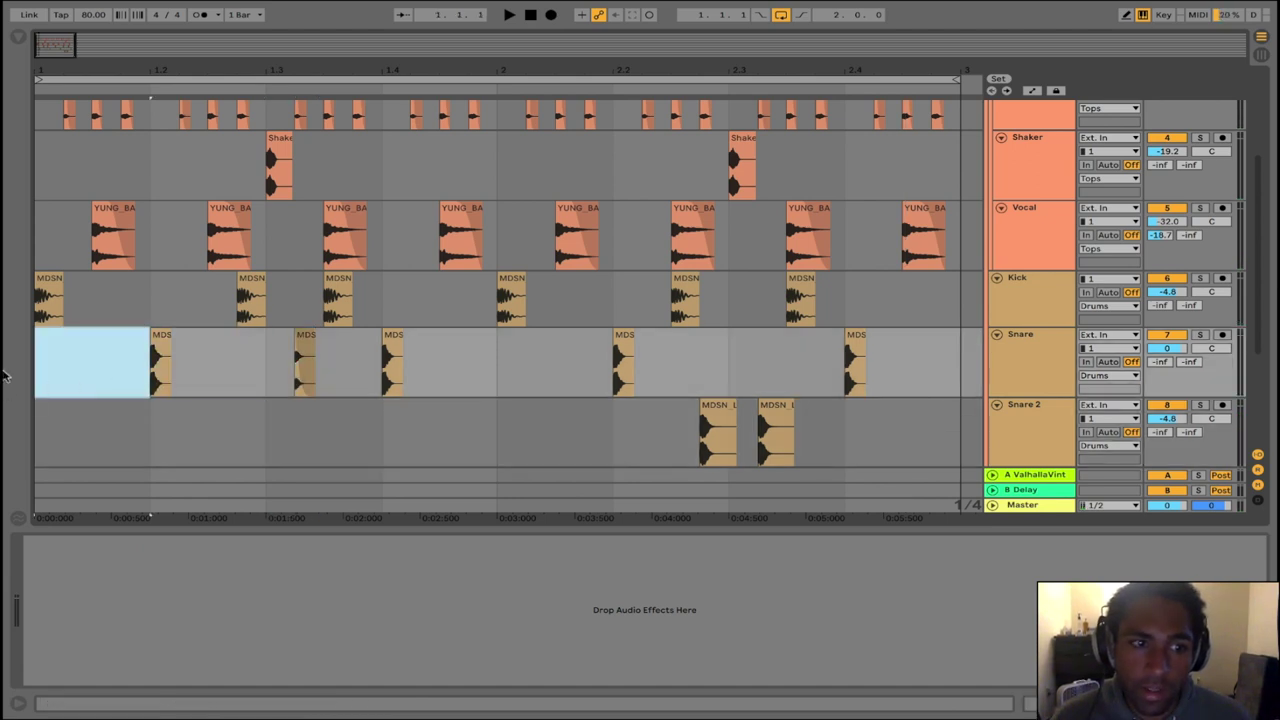
pyautogui.press('space')
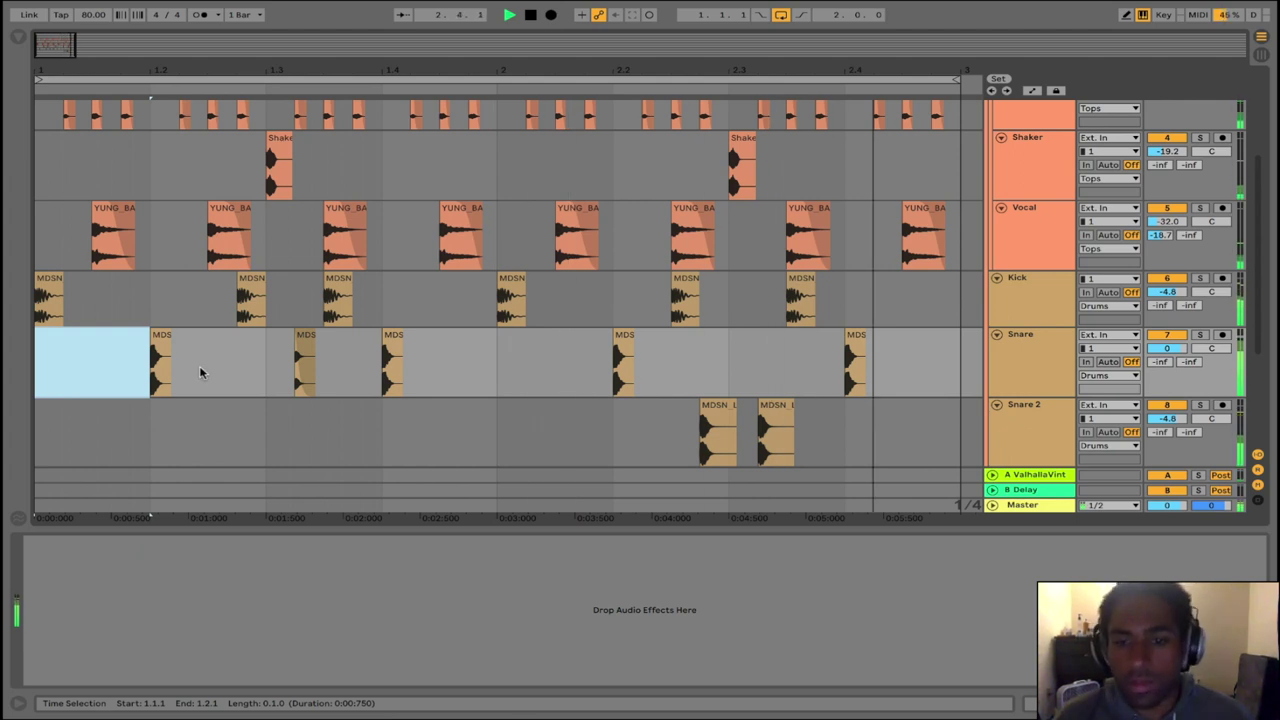
pyautogui.press('space')
# Point out the quiet Snare clip at 1.3.2 and select the gap leading up to it from the first snare hit
pyautogui.click(305, 337)
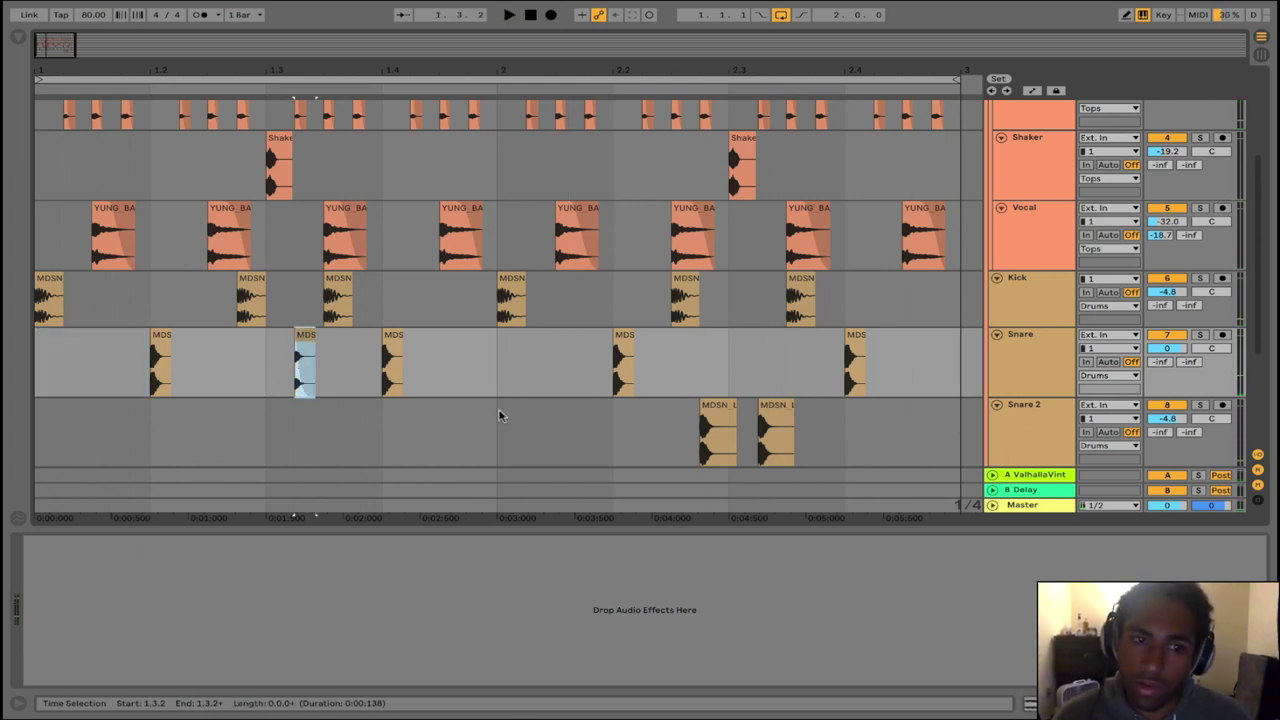
pyautogui.keyDown('shift'); pyautogui.click(931, 462); pyautogui.keyUp('shift')
pyautogui.moveTo(890, 462); pyautogui.dragTo(254, 450)
pyautogui.moveTo(172, 370); pyautogui.dragTo(315, 372)
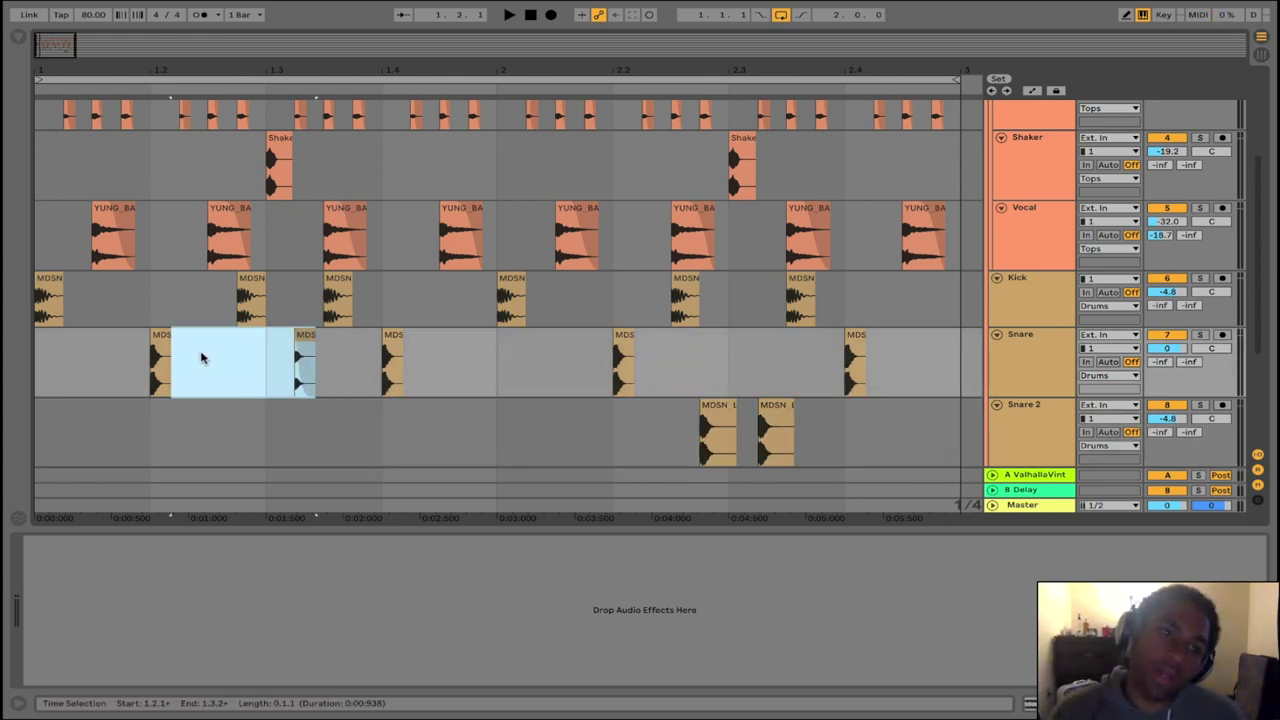
# Compare the sample settings and waveform of the Snare clip at 1.2.1 with those of the clip at 1.3.2
pyautogui.doubleClick(158, 358)
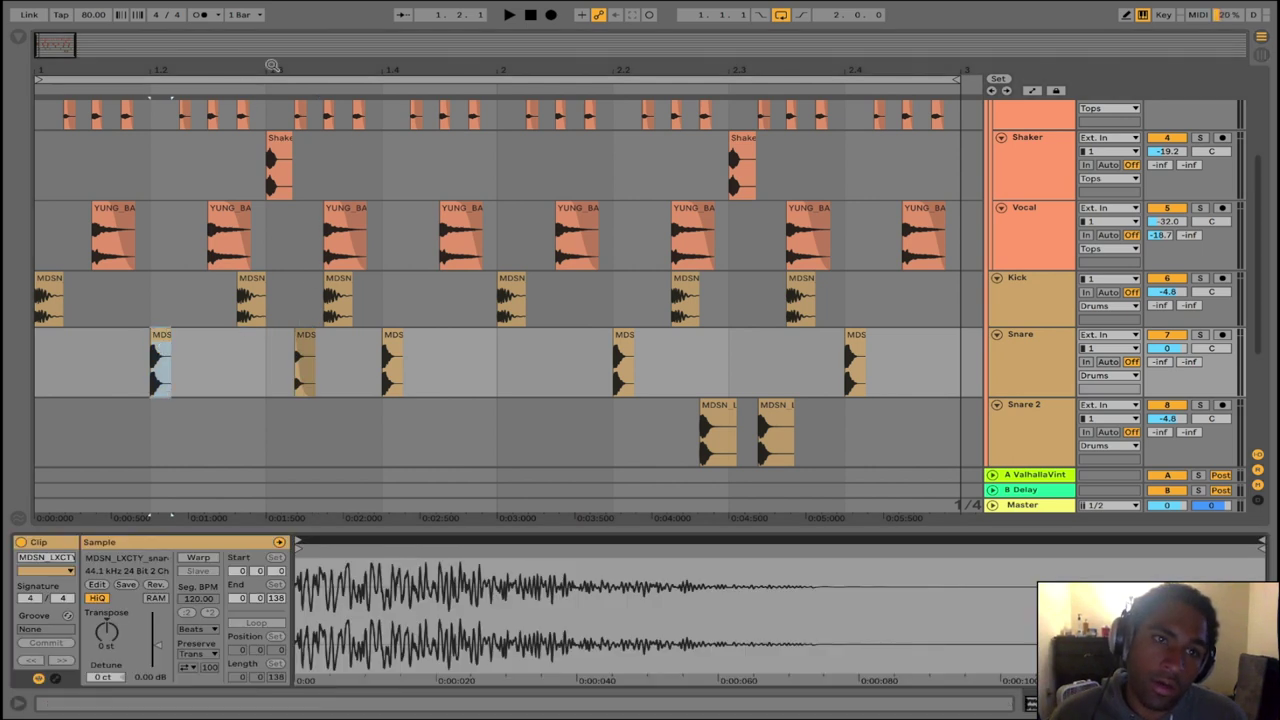
pyautogui.moveTo(272, 66); pyautogui.dragTo(280, 94)
pyautogui.click(500, 338)
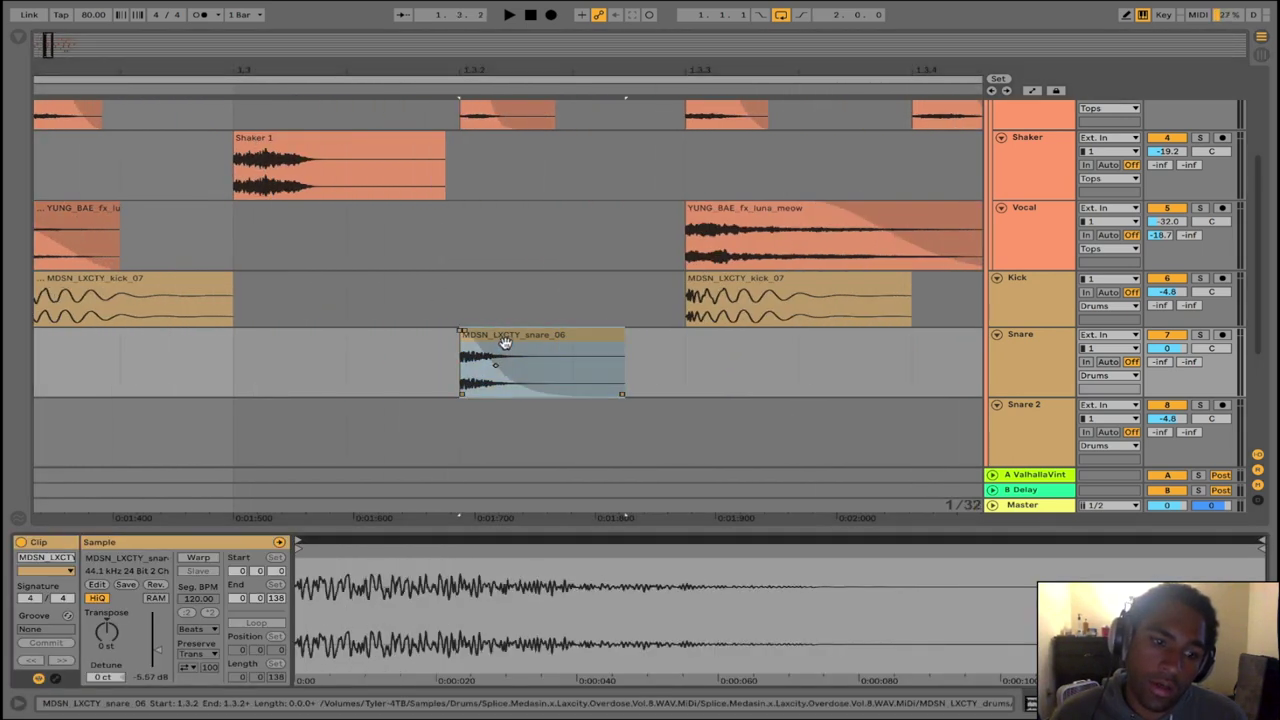
pyautogui.click(496, 347)
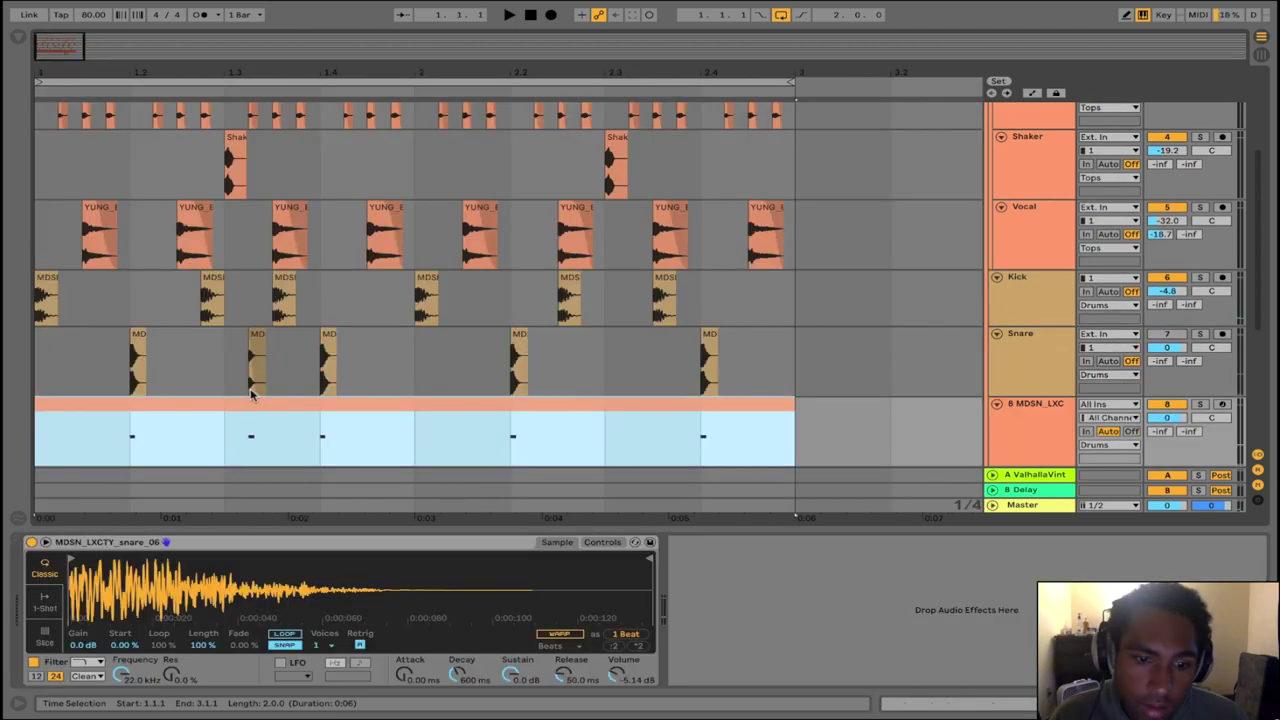
# Set the snare Simpler's decay to 2.17 s, try shorter sample end points, and delete its MIDI track
pyautogui.moveTo(560, 679); pyautogui.dragTo(560, 655)
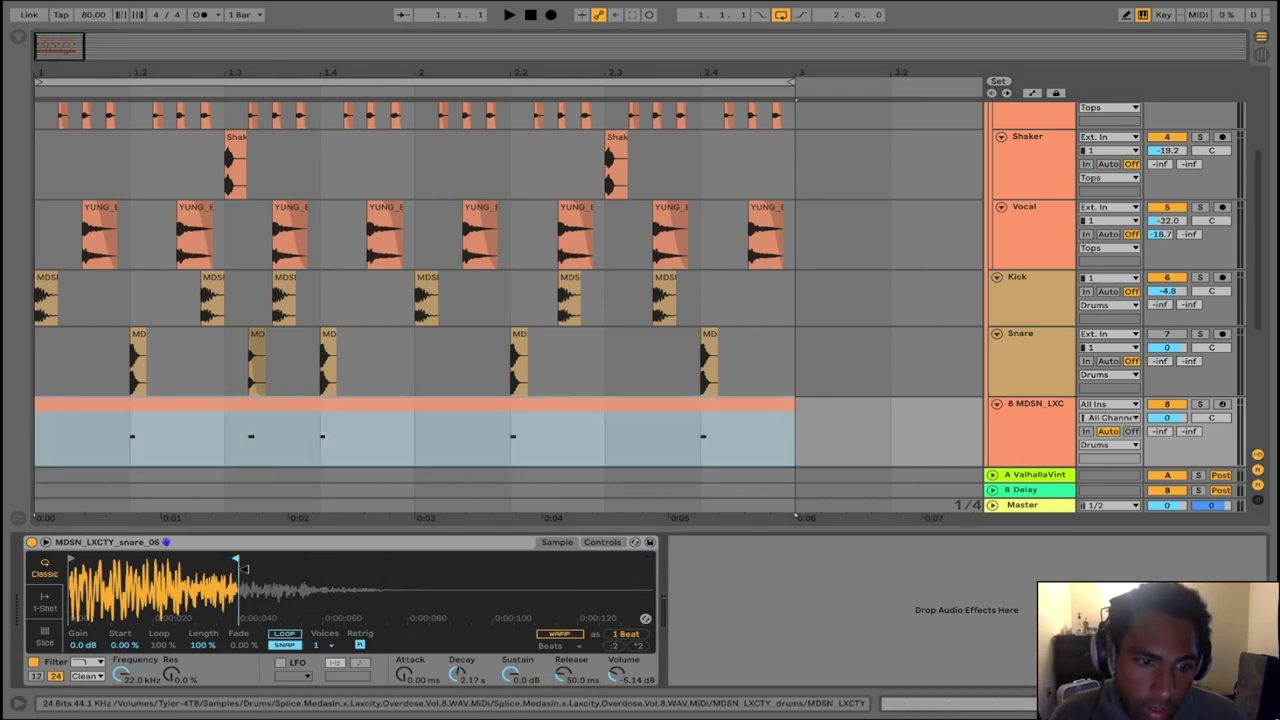
pyautogui.click(738, 440)
pyautogui.rightClick(1065, 425)
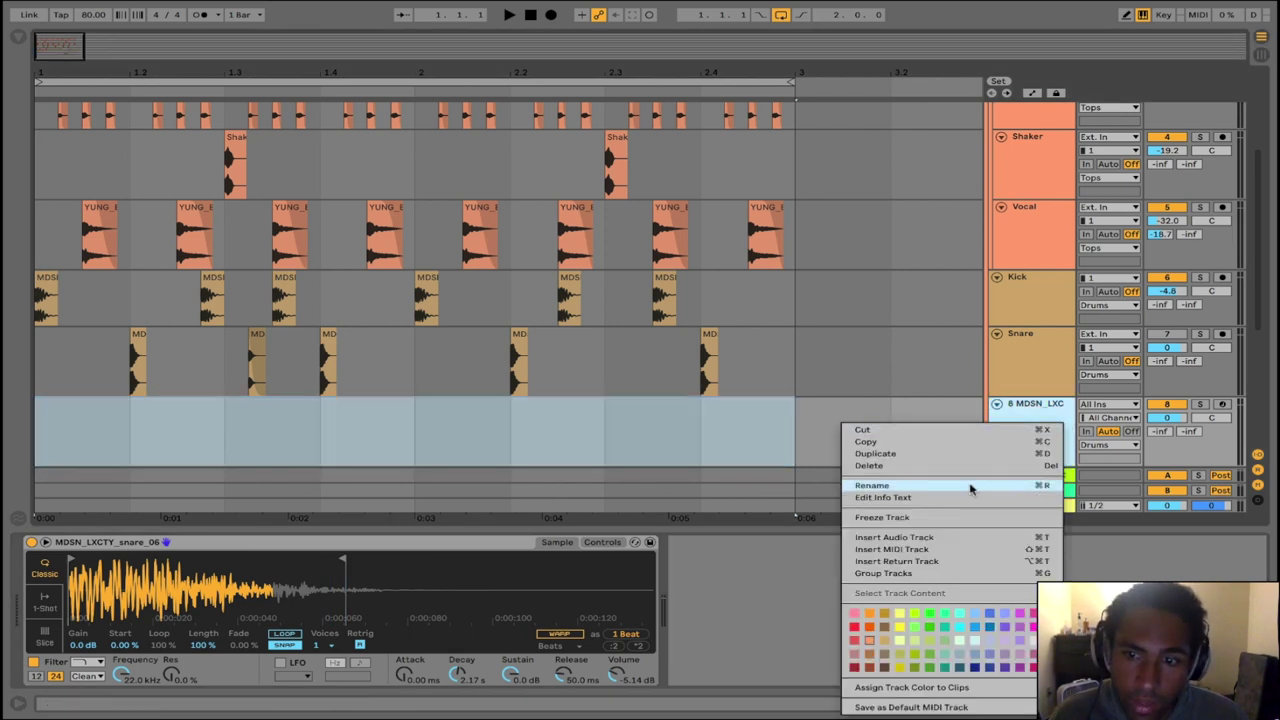
pyautogui.click(962, 466)
# Insert a MIDI track below the Snare track and show its Freeze Track option
pyautogui.click(1038, 374)
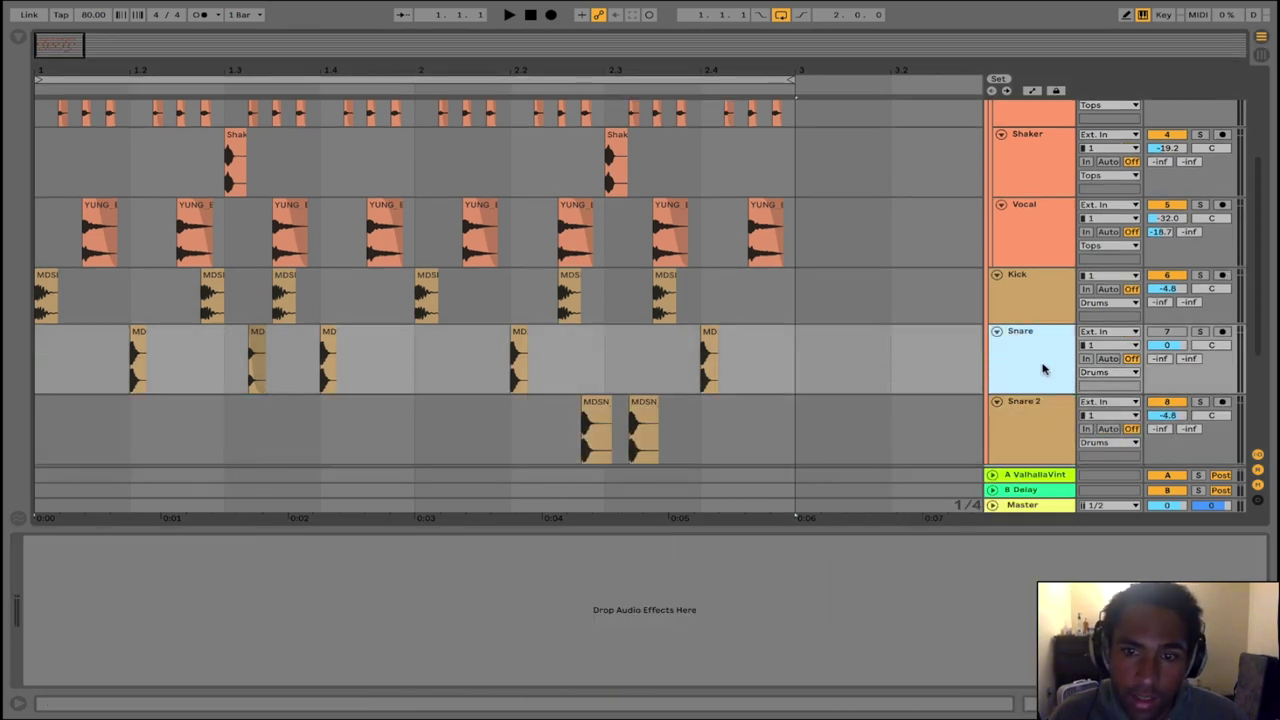
pyautogui.hotkey('ctrl', 'shift', 't')
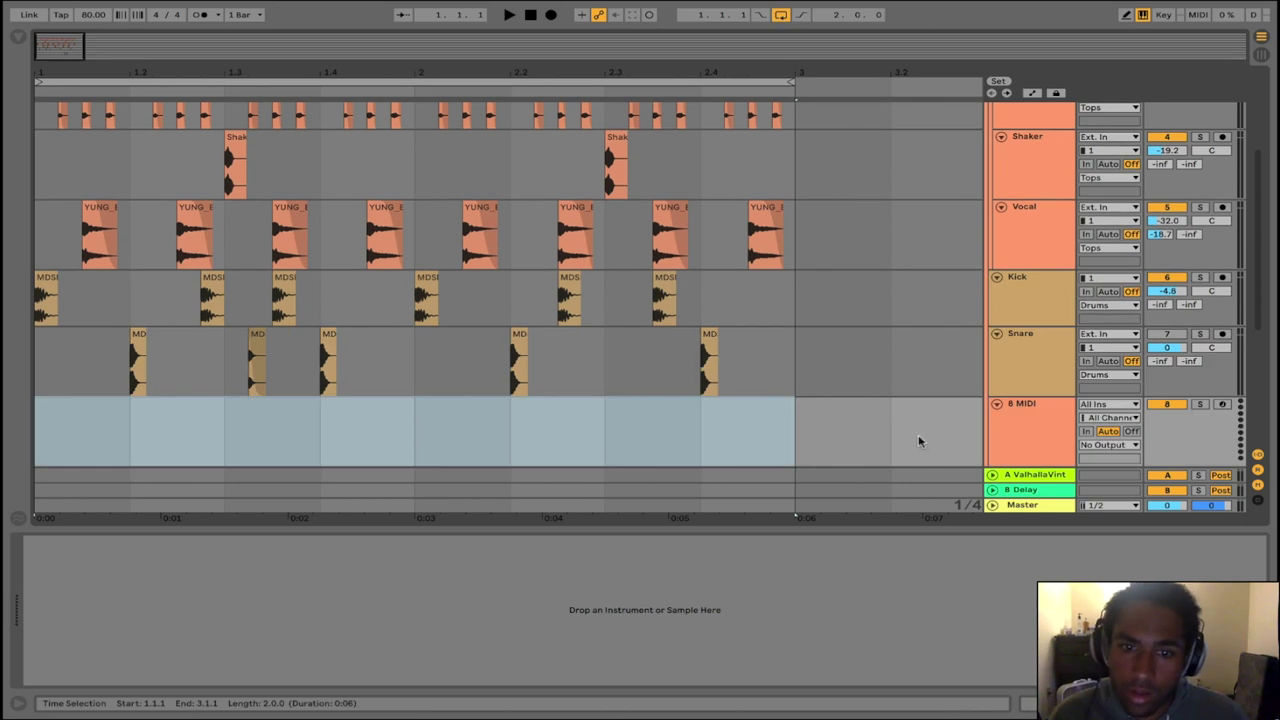
pyautogui.rightClick(1030, 440)
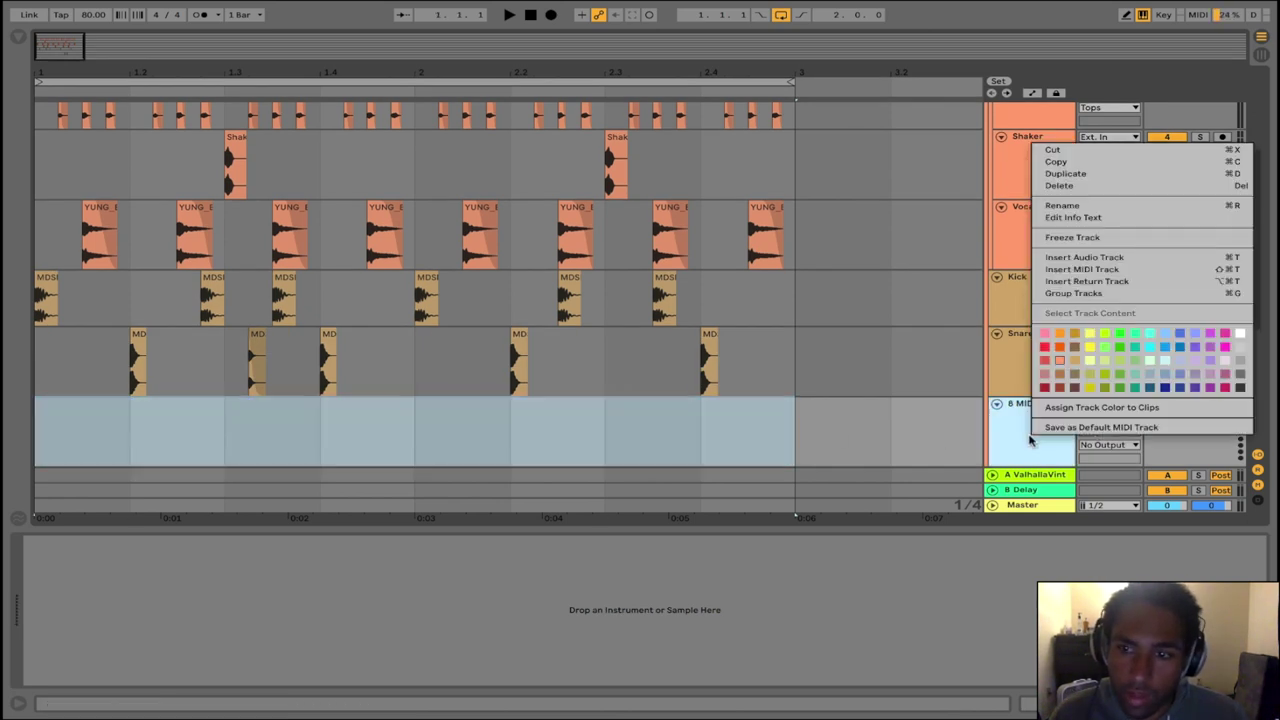
pyautogui.click(1050, 237)
pyautogui.click(771, 388)
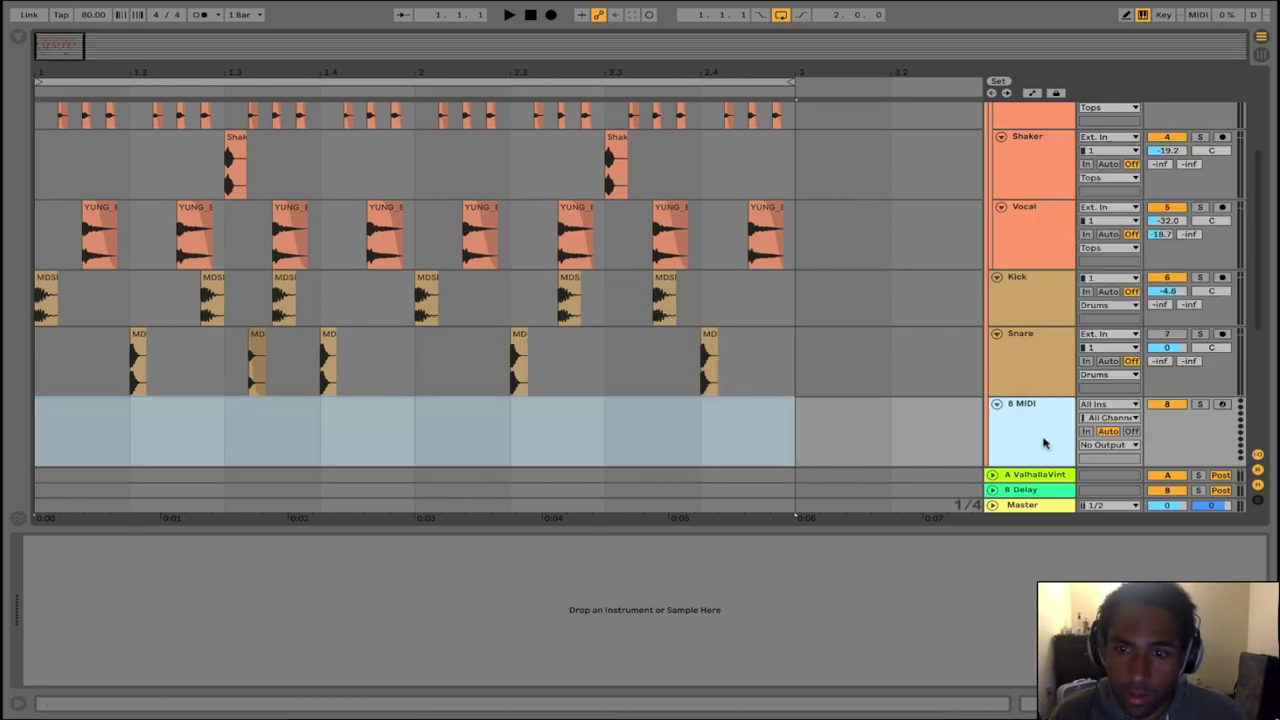
pyautogui.rightClick(1048, 430)
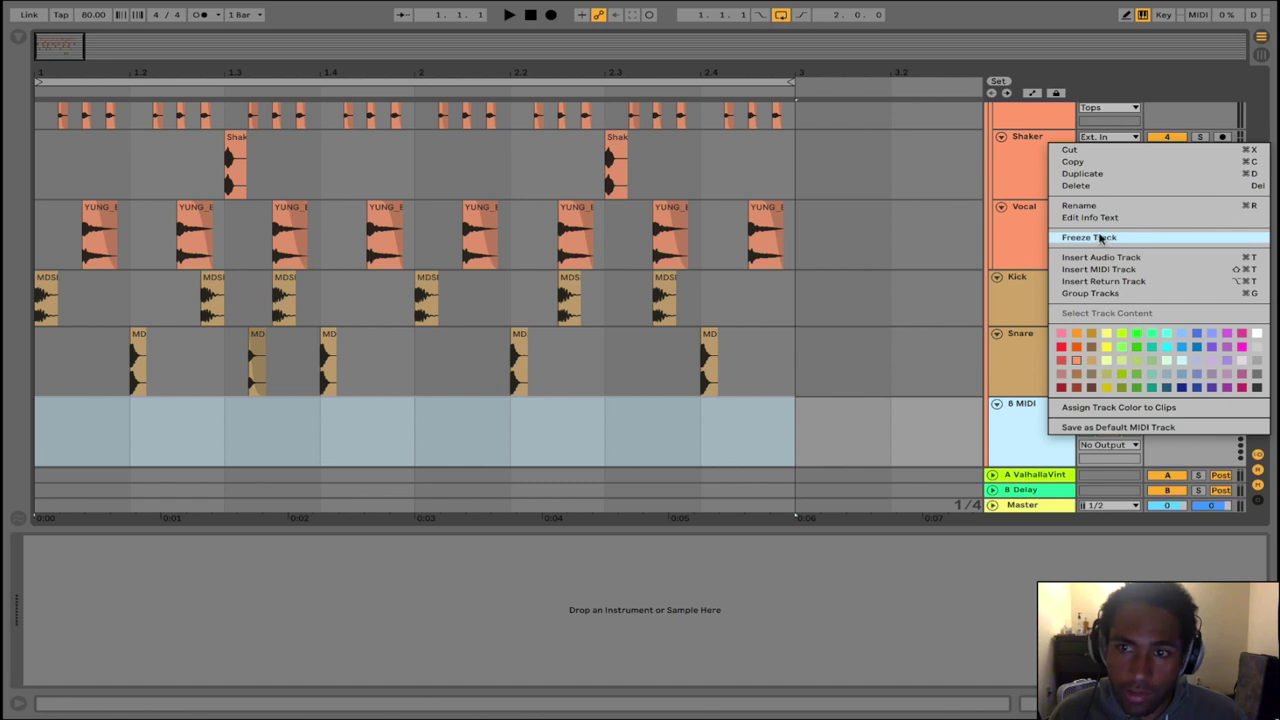
pyautogui.click(778, 415)
# Select 1.2.3 to 1.4.1 across the second Shaker, Vocal, Kick and Snare tracks and play that section
pyautogui.moveTo(812, 362); pyautogui.dragTo(40, 365)
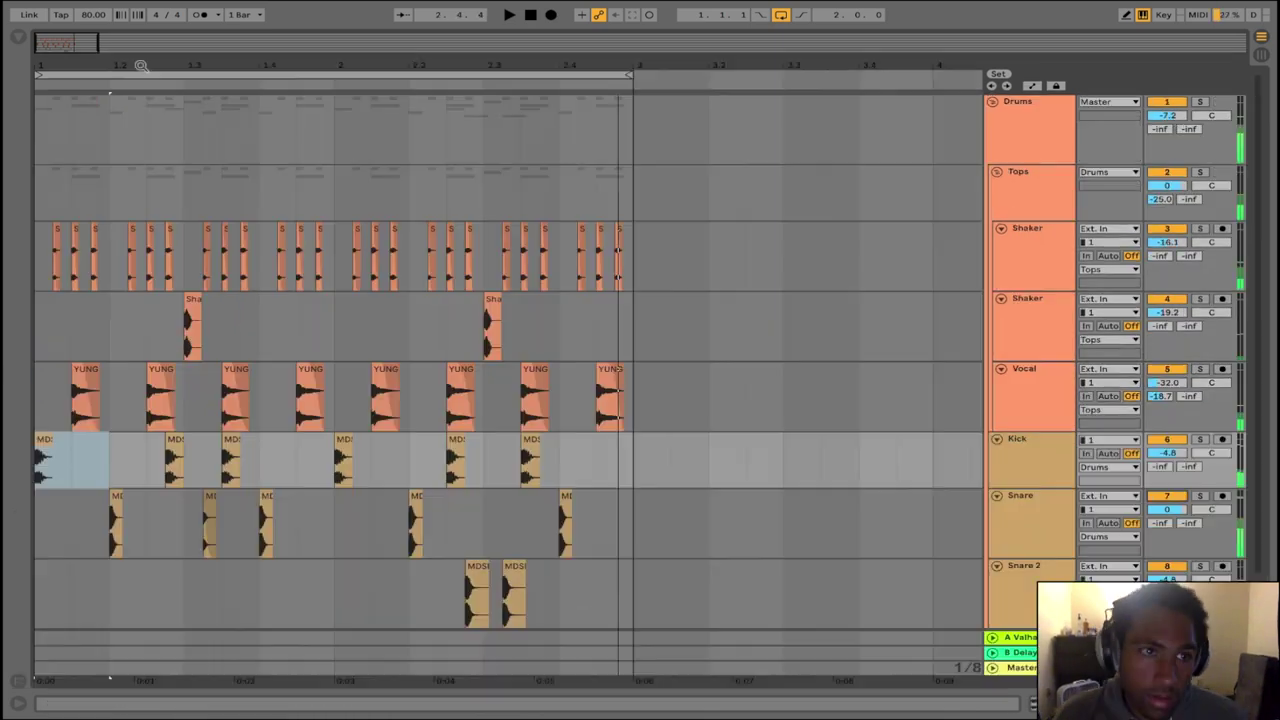
pyautogui.moveTo(143, 64); pyautogui.dragTo(277, 64)
pyautogui.moveTo(352, 355); pyautogui.dragTo(666, 523)
pyautogui.press('space')
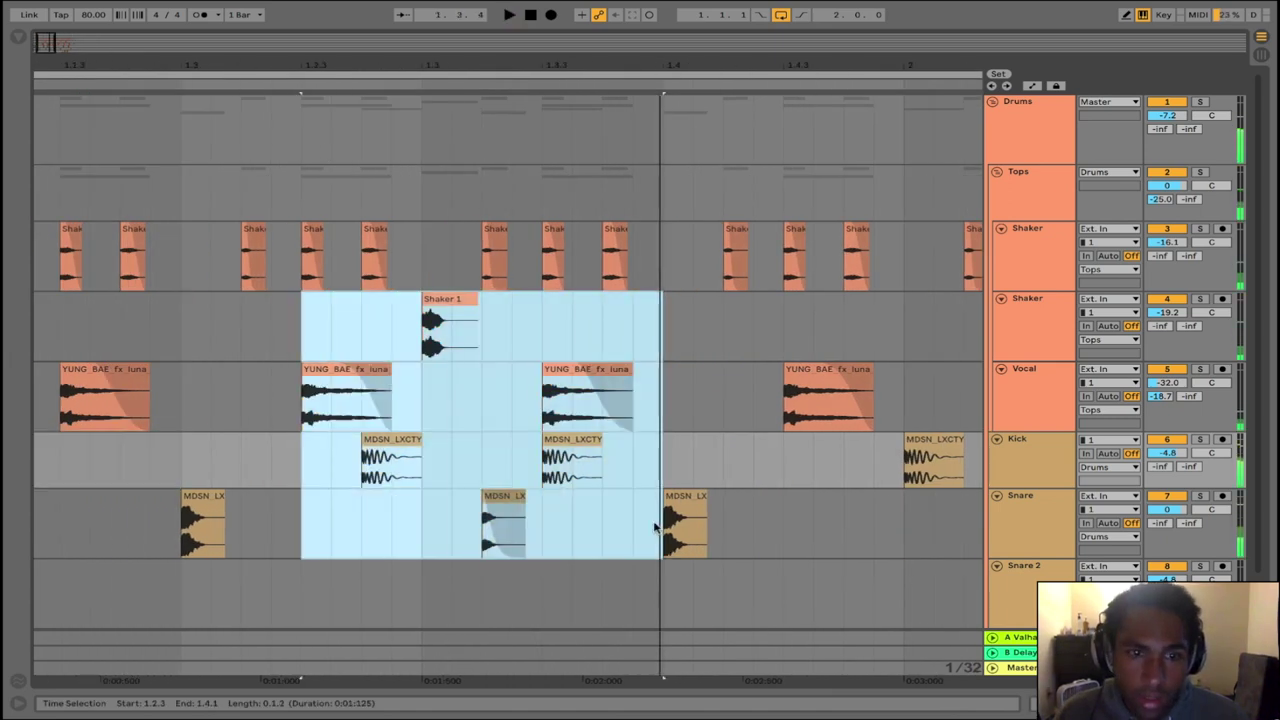
pyautogui.press('space')
# Trace the sequence of hits: Kick at 1.2.4, Shaker 1 at 1.3.1, Snare at 1.3.2 and Vocal at 1.3.3
pyautogui.click(372, 330)
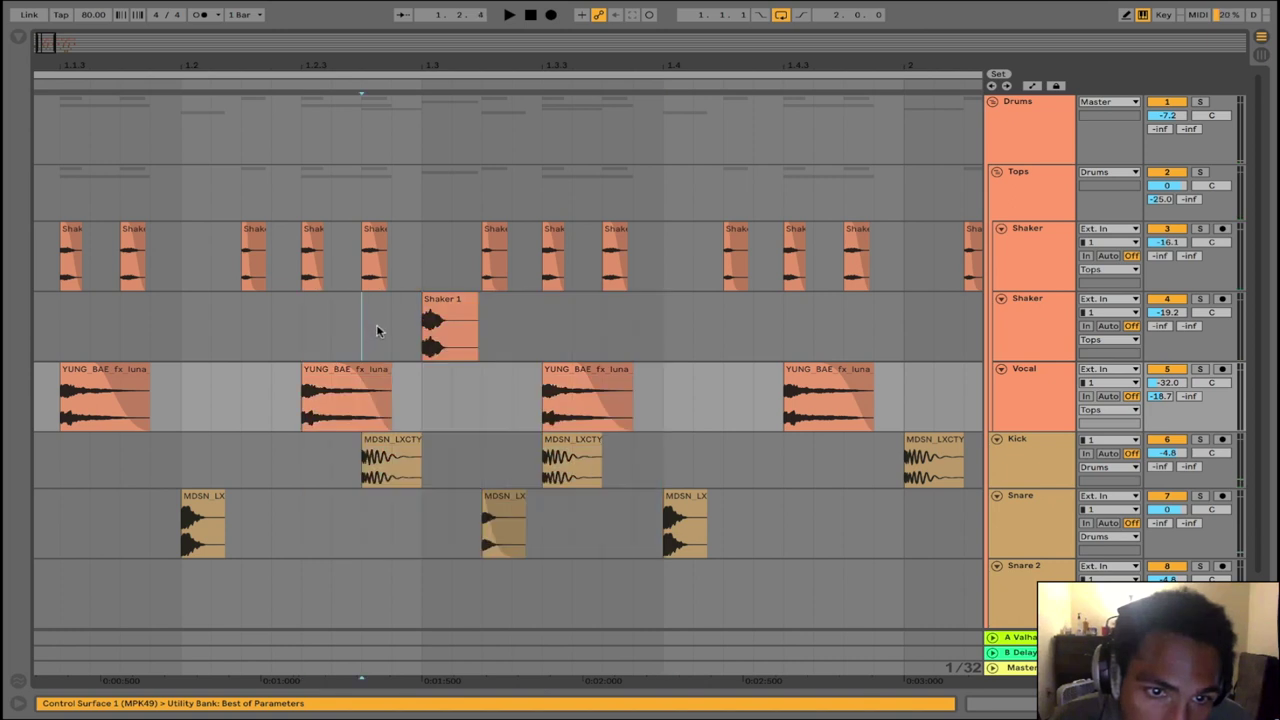
pyautogui.click(396, 447)
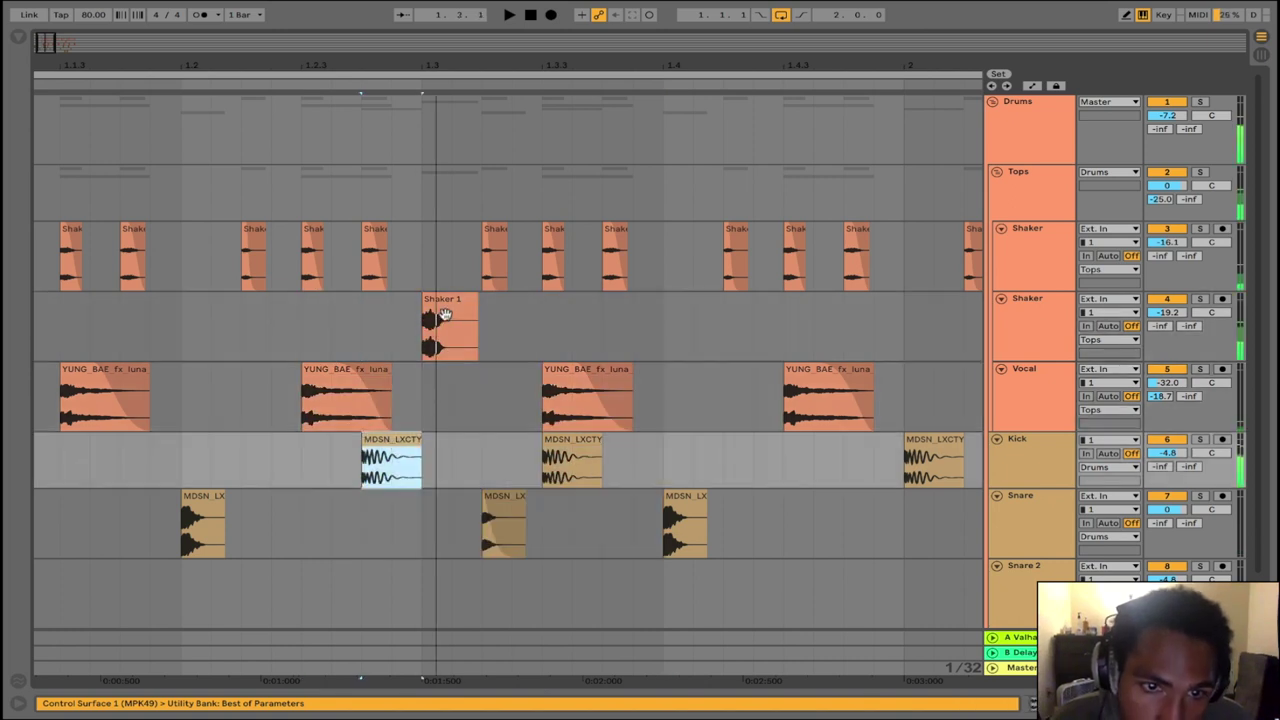
pyautogui.click(465, 340)
pyautogui.click(490, 511)
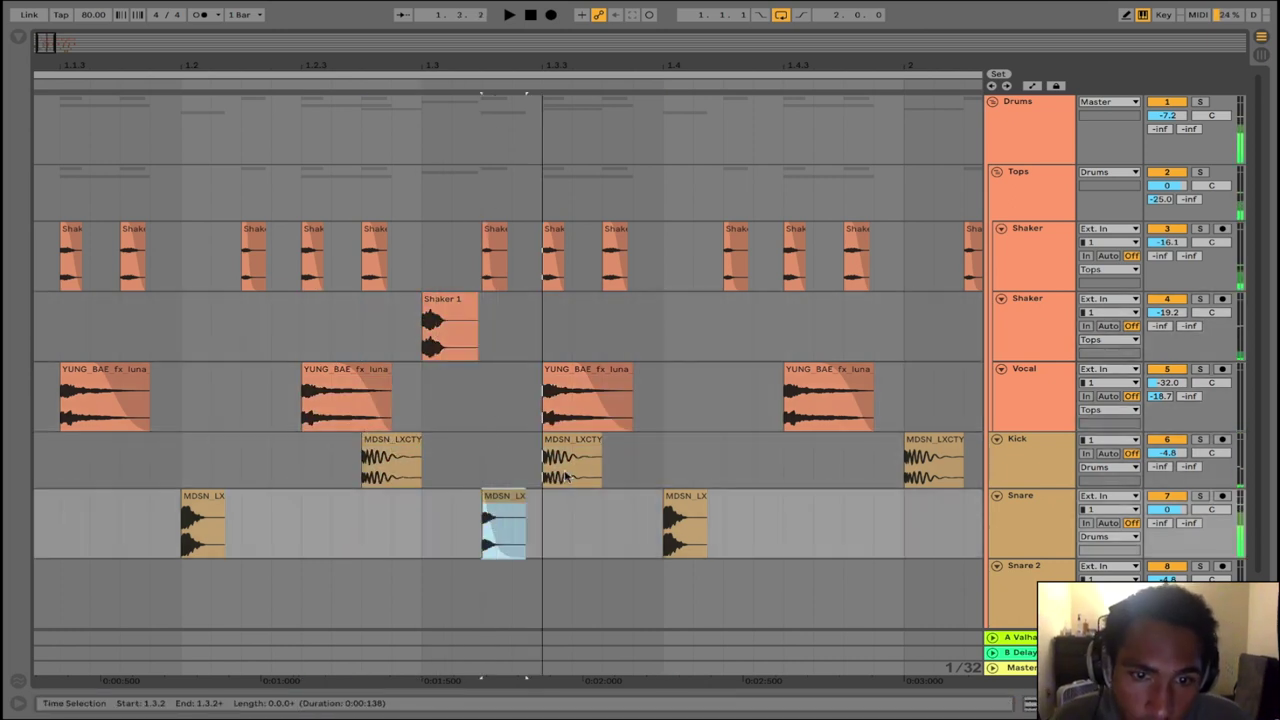
pyautogui.click(568, 414)
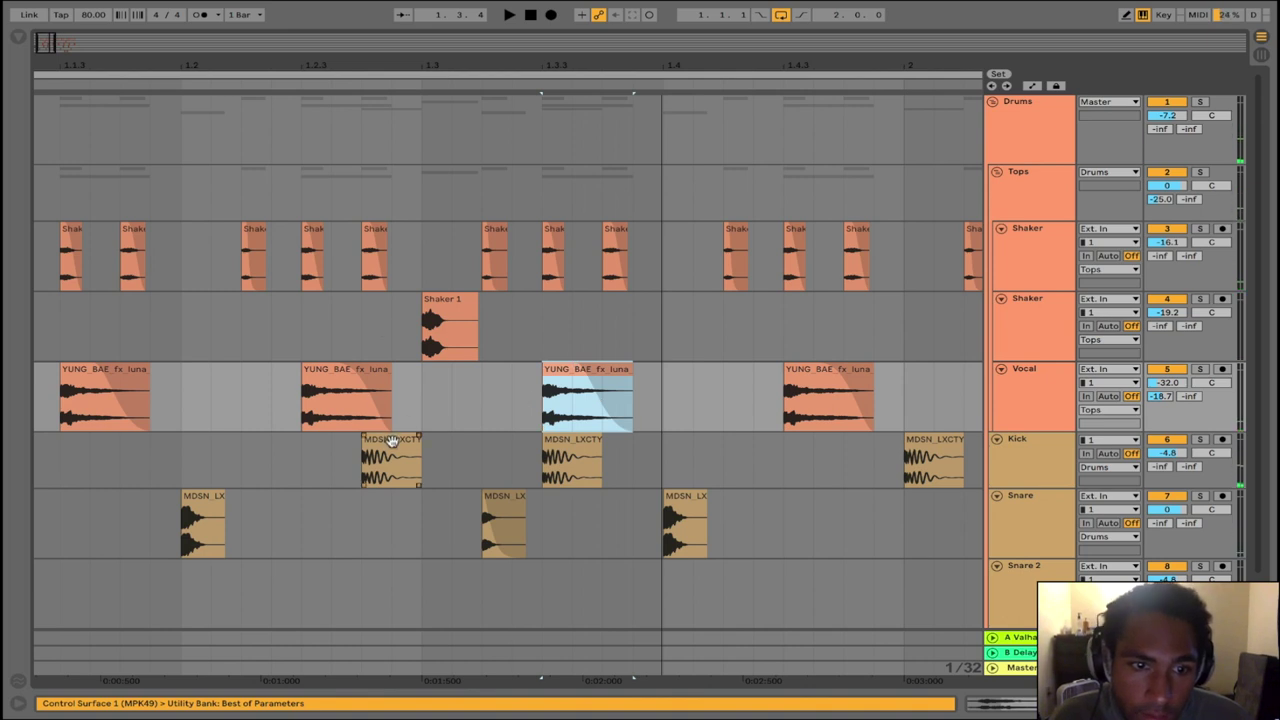
pyautogui.click(392, 441)
pyautogui.click(456, 301)
pyautogui.click(590, 371)
pyautogui.click(580, 396)
pyautogui.click(504, 500)
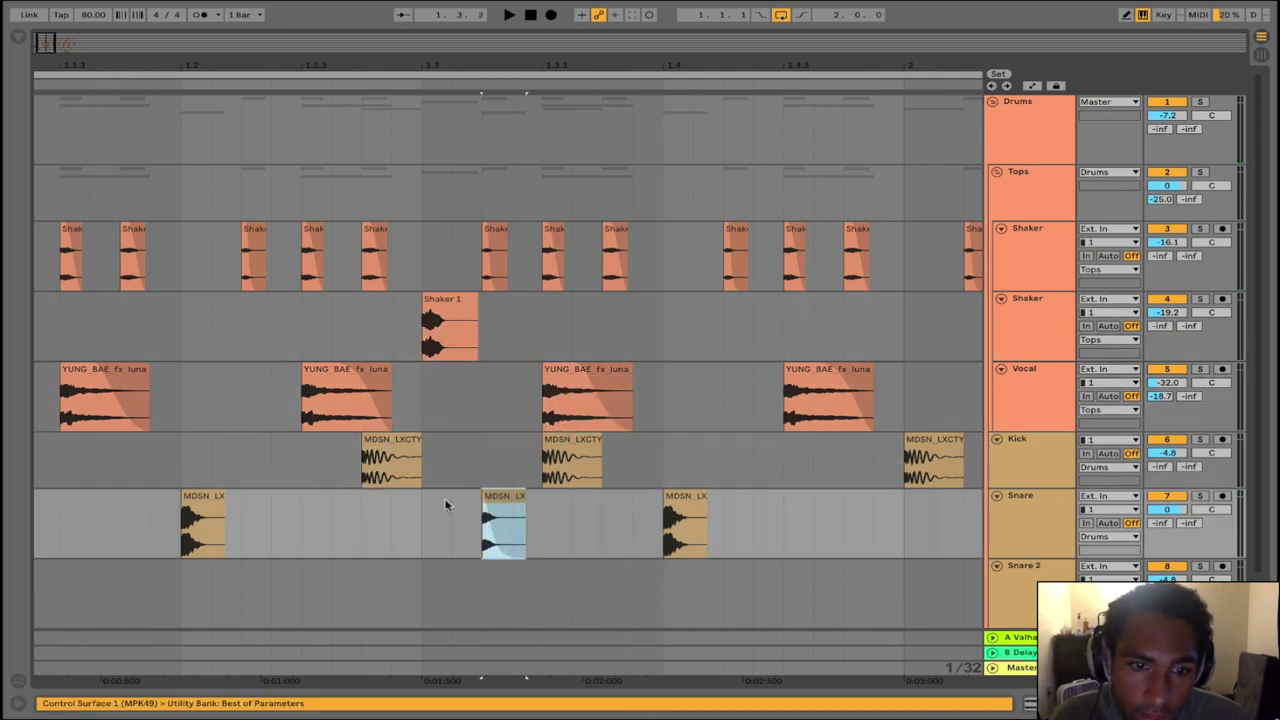
pyautogui.click(408, 468)
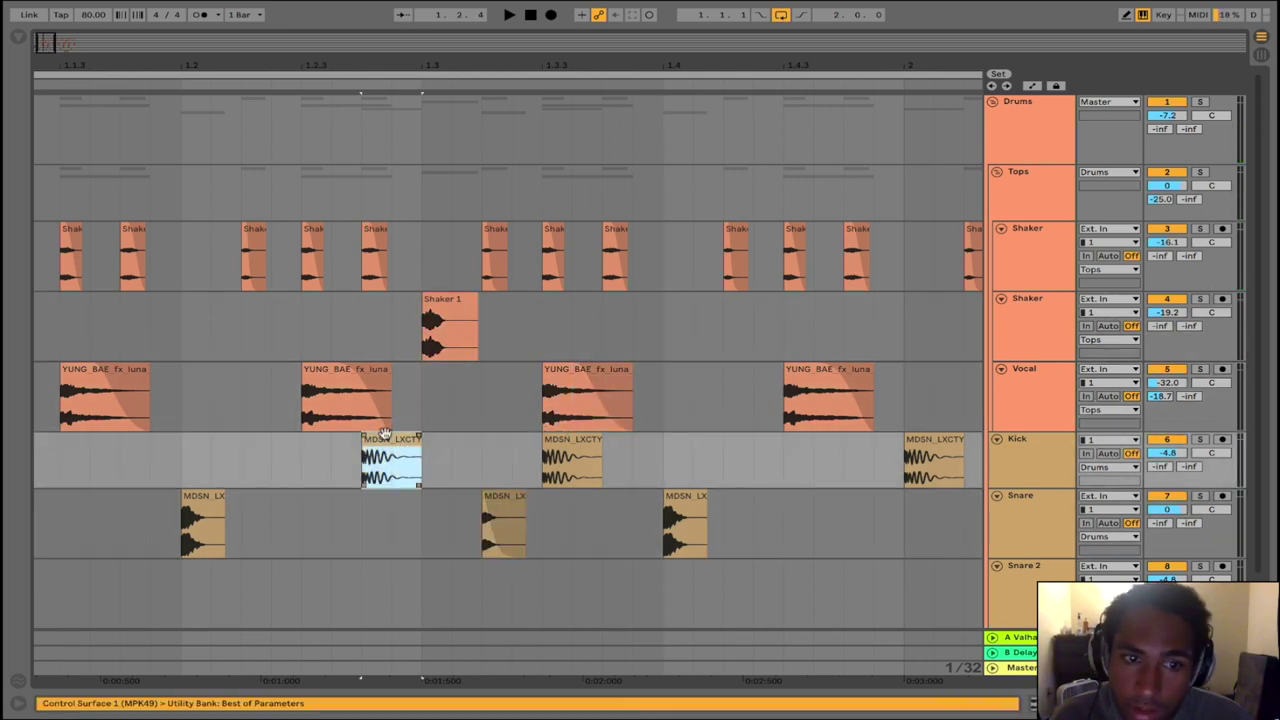
# Try ending the Vocal clip from 1.2.3 at 1.2.4 where the kick starts, play it, and undo the cut
pyautogui.moveTo(388, 391); pyautogui.dragTo(366, 405)
pyautogui.click(367, 406)
pyautogui.press('space')
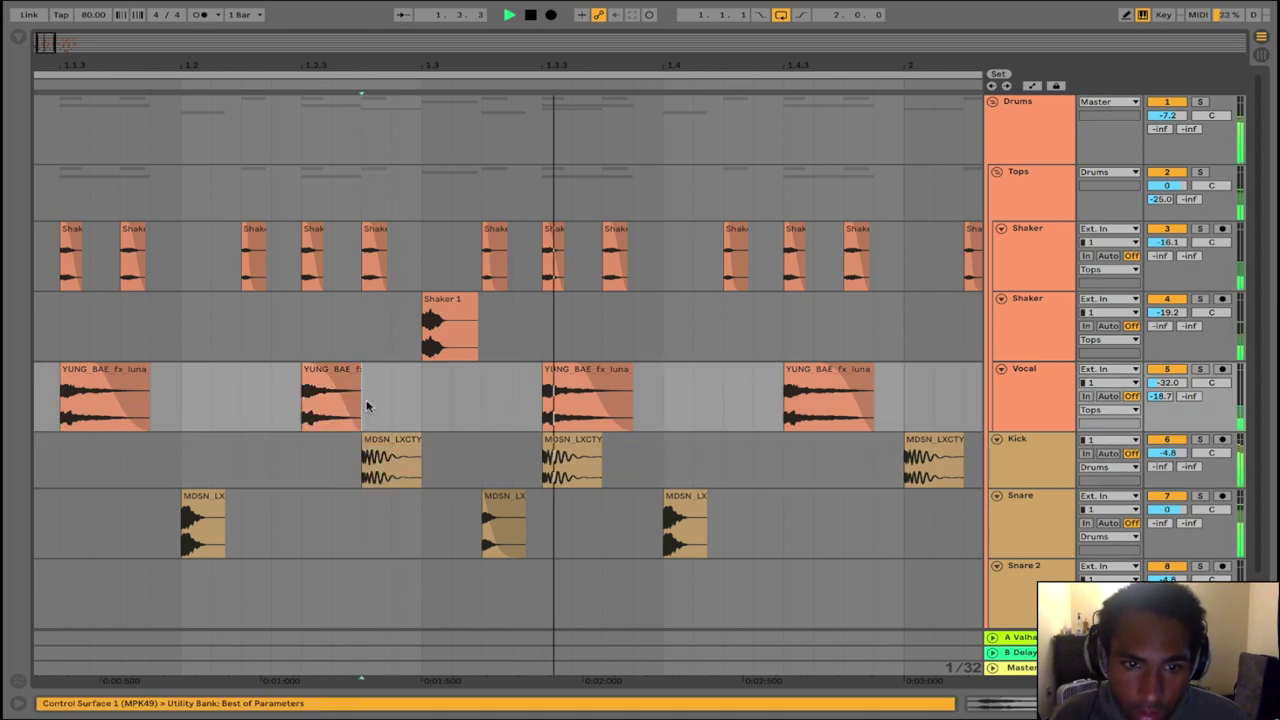
pyautogui.hotkey('ctrl', 'z')
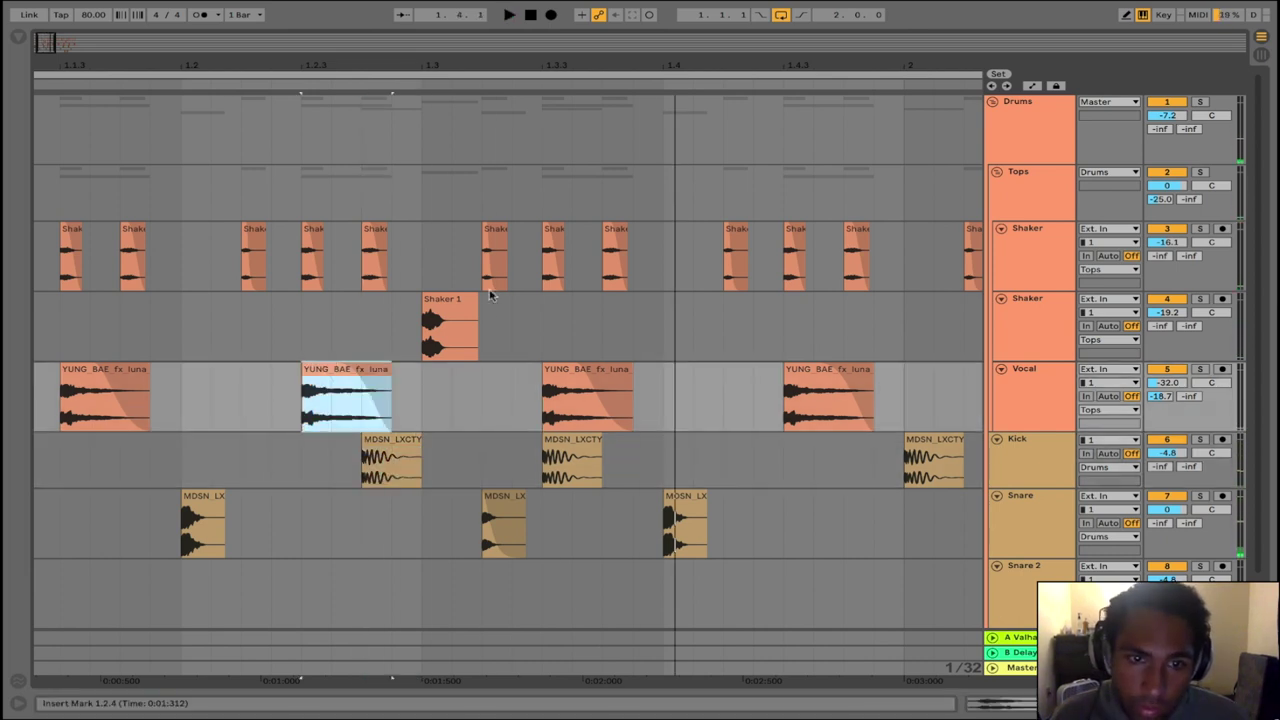
# Play from 1.2.4 without the first Shaker track's three clips between 1.3.2 and 1.4.1, and restore them
pyautogui.moveTo(455, 280); pyautogui.dragTo(680, 272)
pyautogui.click(369, 350)
pyautogui.press('space')
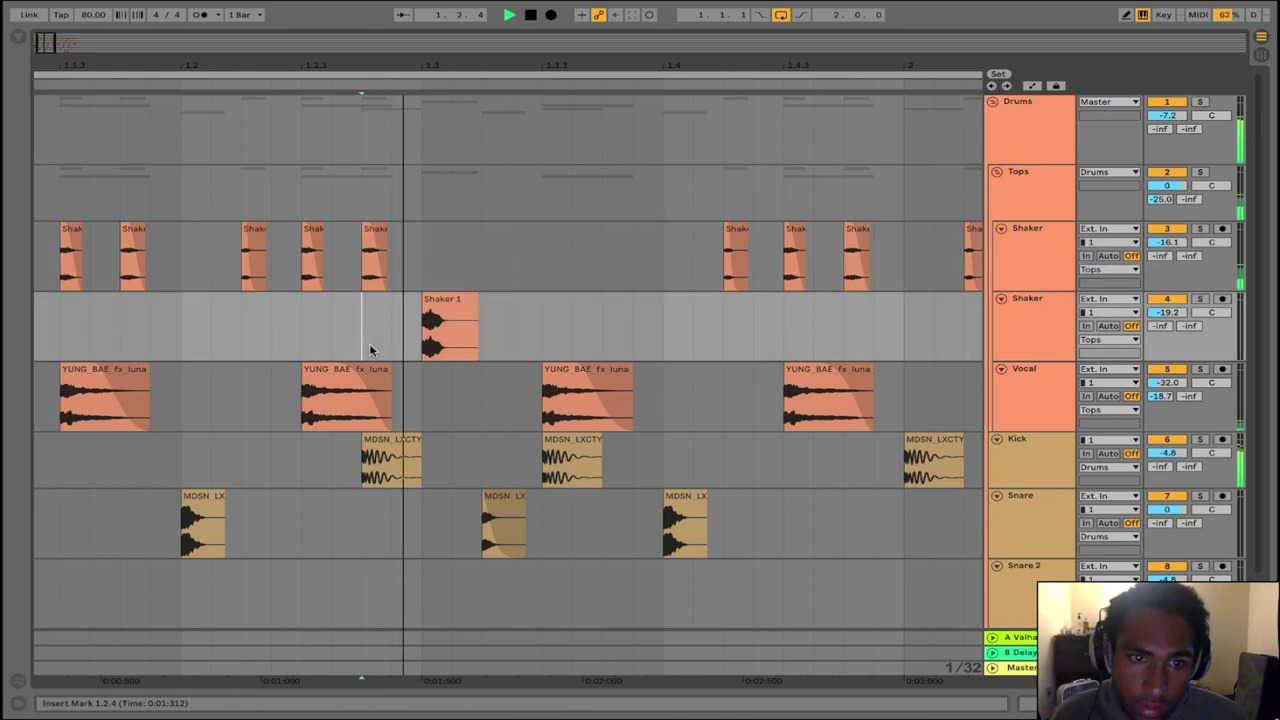
pyautogui.hotkey('ctrl', 'v')
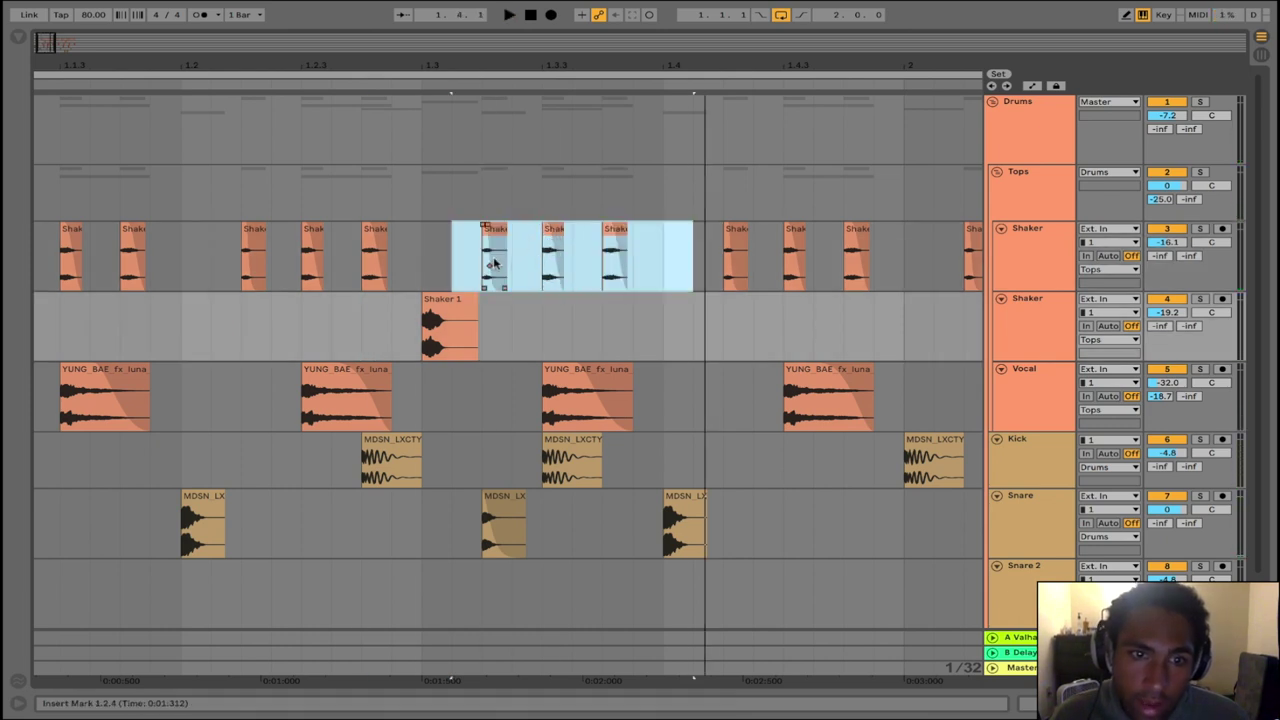
# Add a fade-out to the Kick clip at 1.2.4 and play from there
pyautogui.click(391, 462)
pyautogui.click(397, 455)
pyautogui.press('space')
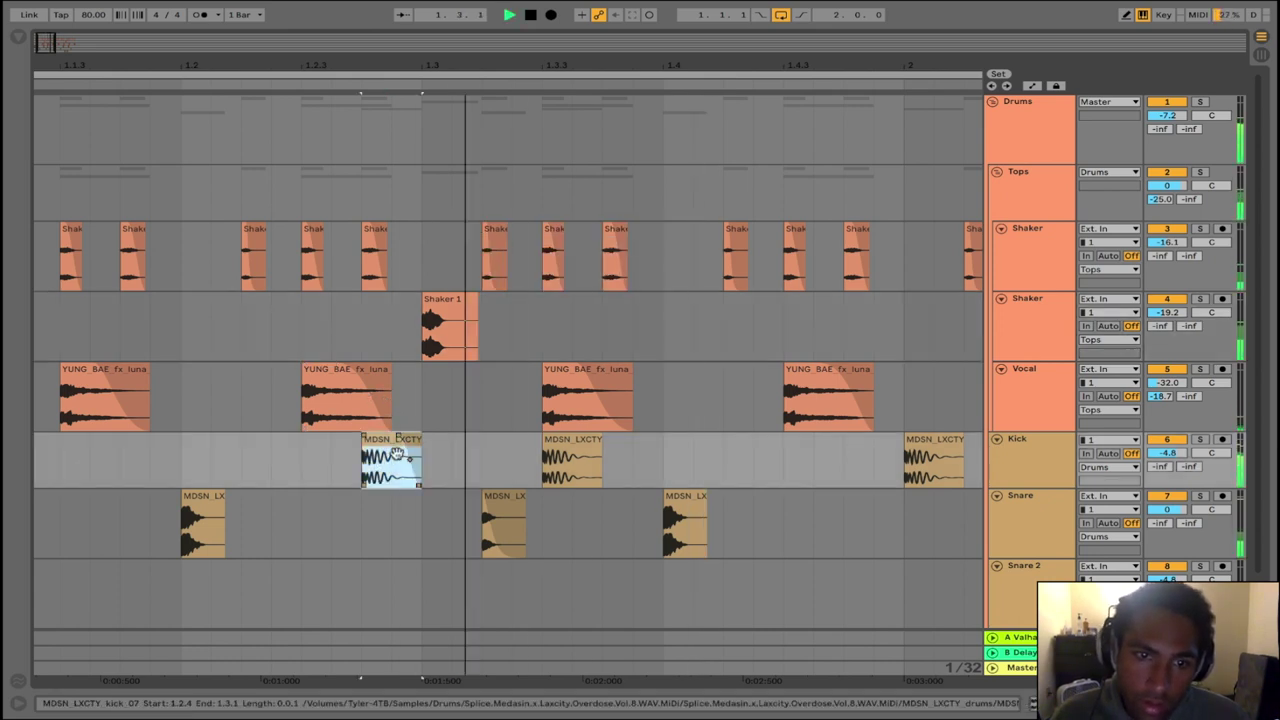
# Select 1.2.4 to 1.3.3 from Shaker to Snare, select the first Shaker's 1.3.1 to 1.4.1, and play from 1.2.1
pyautogui.moveTo(365, 362); pyautogui.dragTo(573, 525)
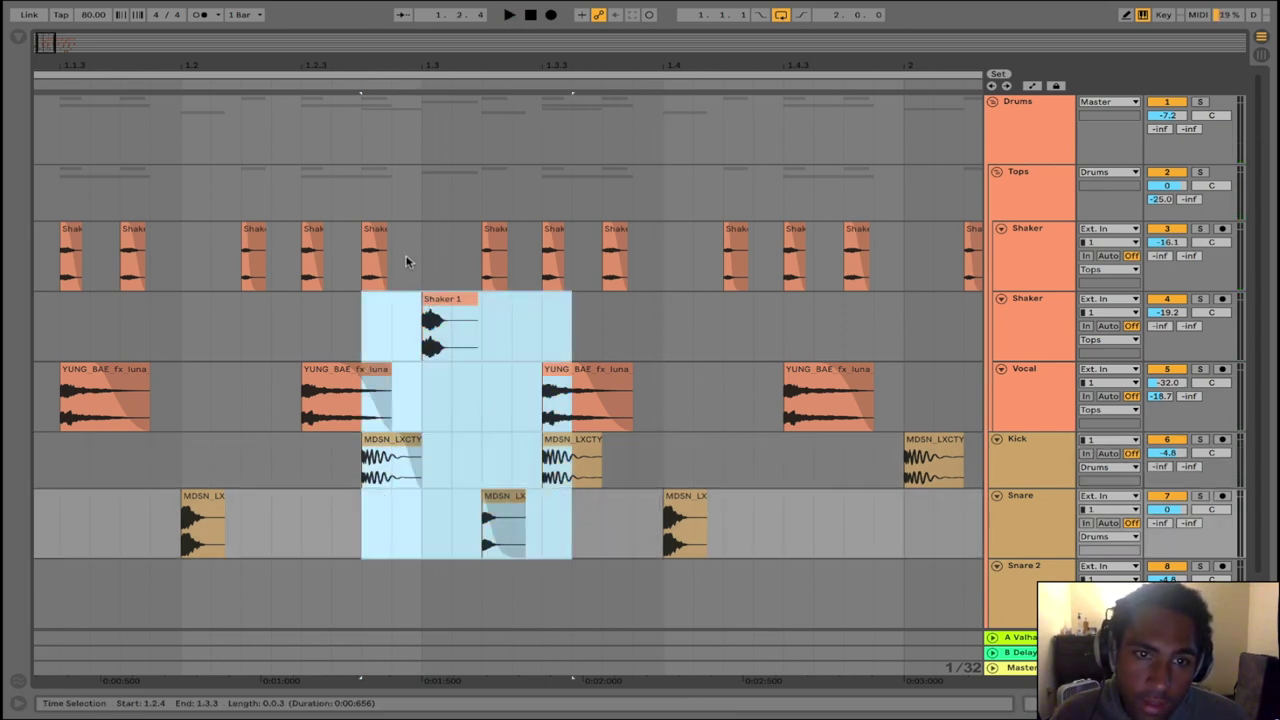
pyautogui.moveTo(412, 262); pyautogui.dragTo(654, 282)
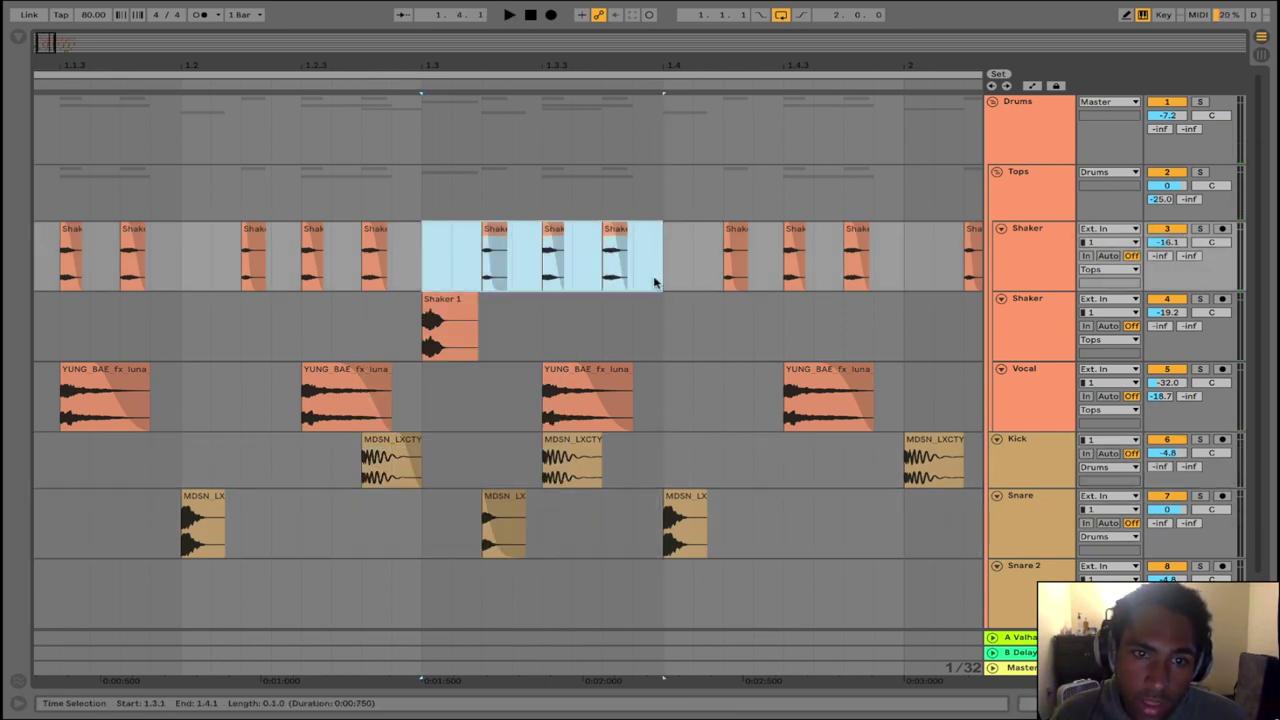
pyautogui.click(183, 262)
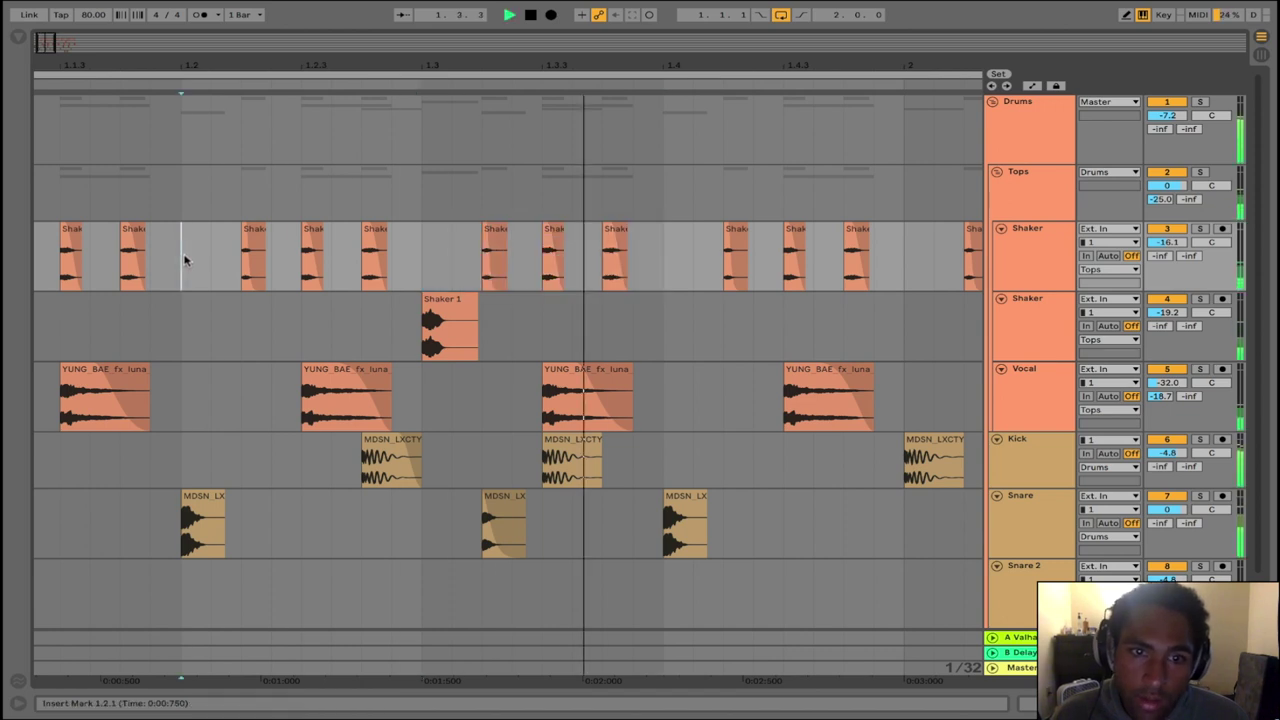
# Delete the first Shaker track's clip at 1.3.2 and play the beat from 1.2.2
pyautogui.click(493, 260)
pyautogui.press('Delete')
pyautogui.click(230, 266)
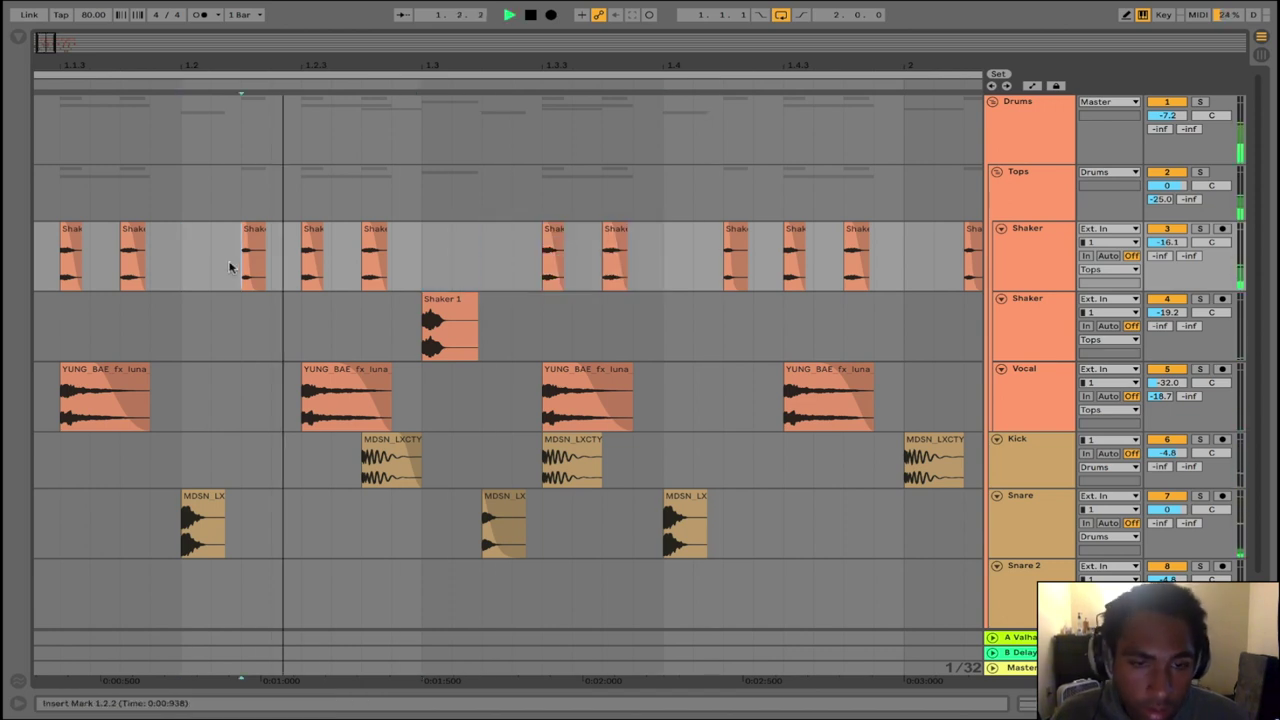
# Restore the first Shaker track's clip at 1.3.2, delete it again, and select the Kick, second Shaker and Snare clips around that gap
pyautogui.hotkey('ctrl', 'z')
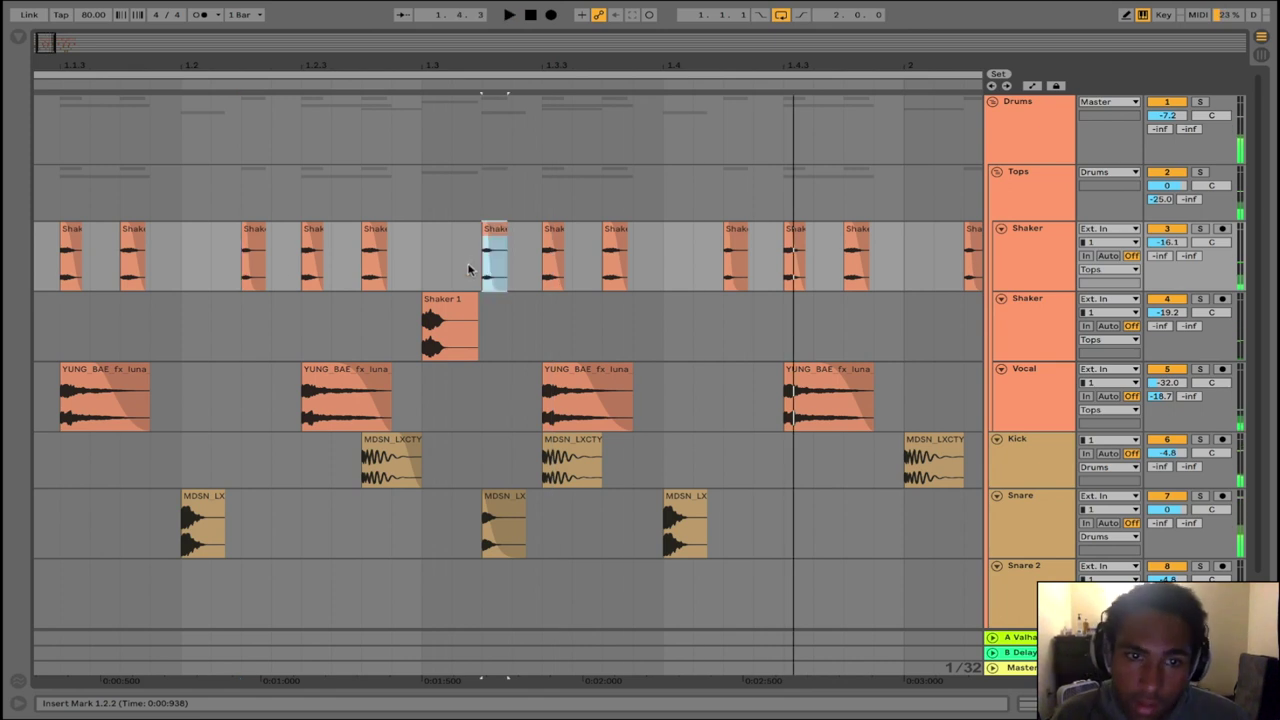
pyautogui.press('Delete')
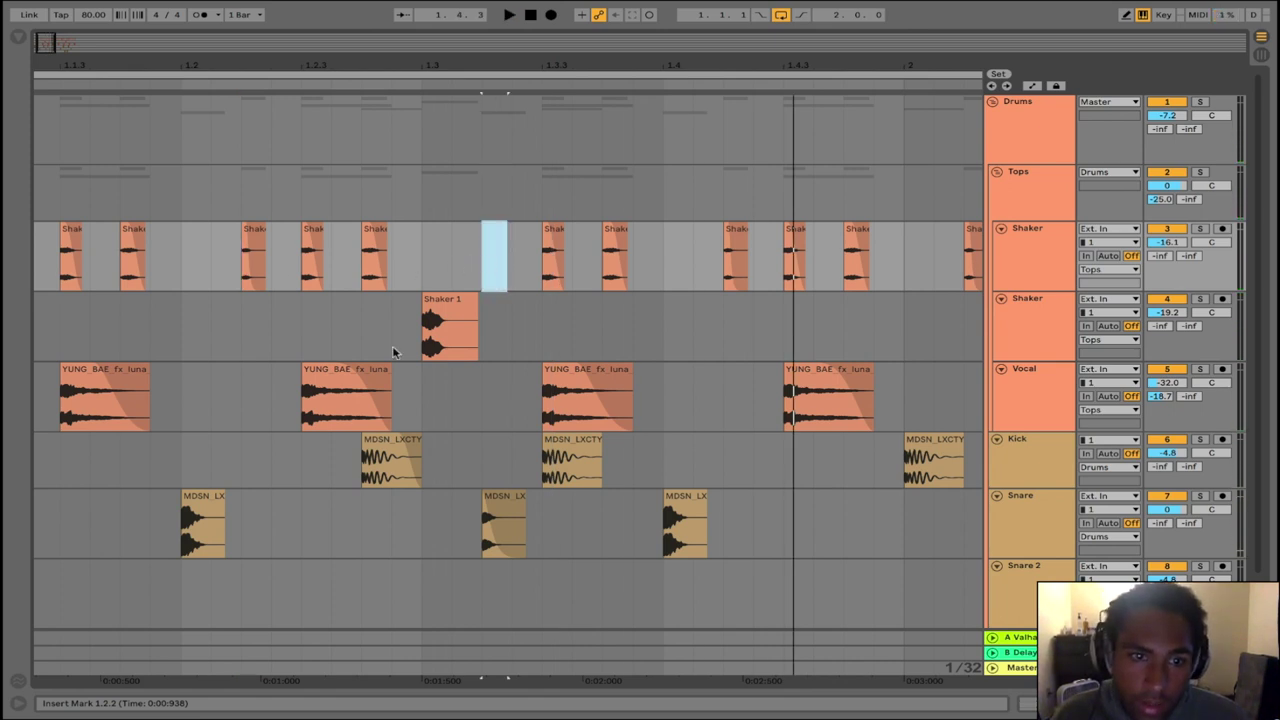
pyautogui.click(406, 449)
pyautogui.click(443, 320)
pyautogui.click(505, 515)
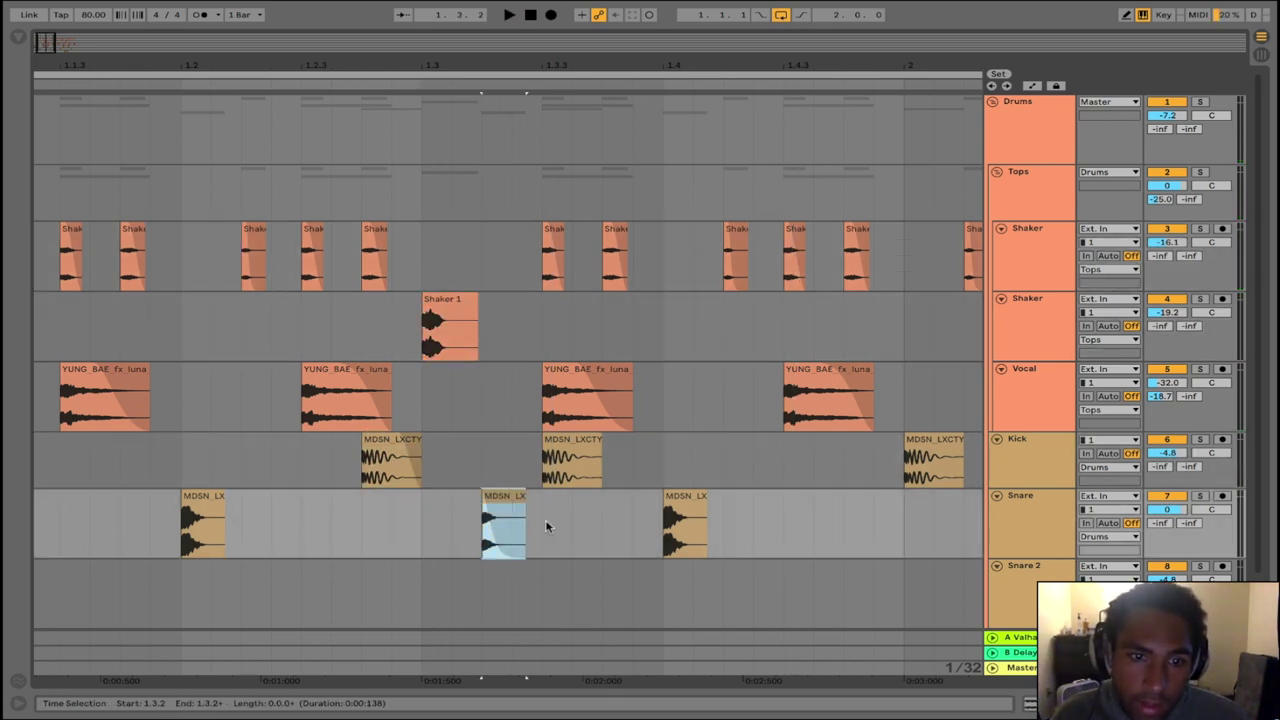
# Select the areas around 1.3.2, restore the first Shaker track's deleted clip, and play the beat from 1.1.4
pyautogui.moveTo(390, 540); pyautogui.dragTo(690, 440)
pyautogui.moveTo(546, 272); pyautogui.dragTo(986, 278)
pyautogui.press('super+z')
pyautogui.click(164, 227)
pyautogui.press('space')
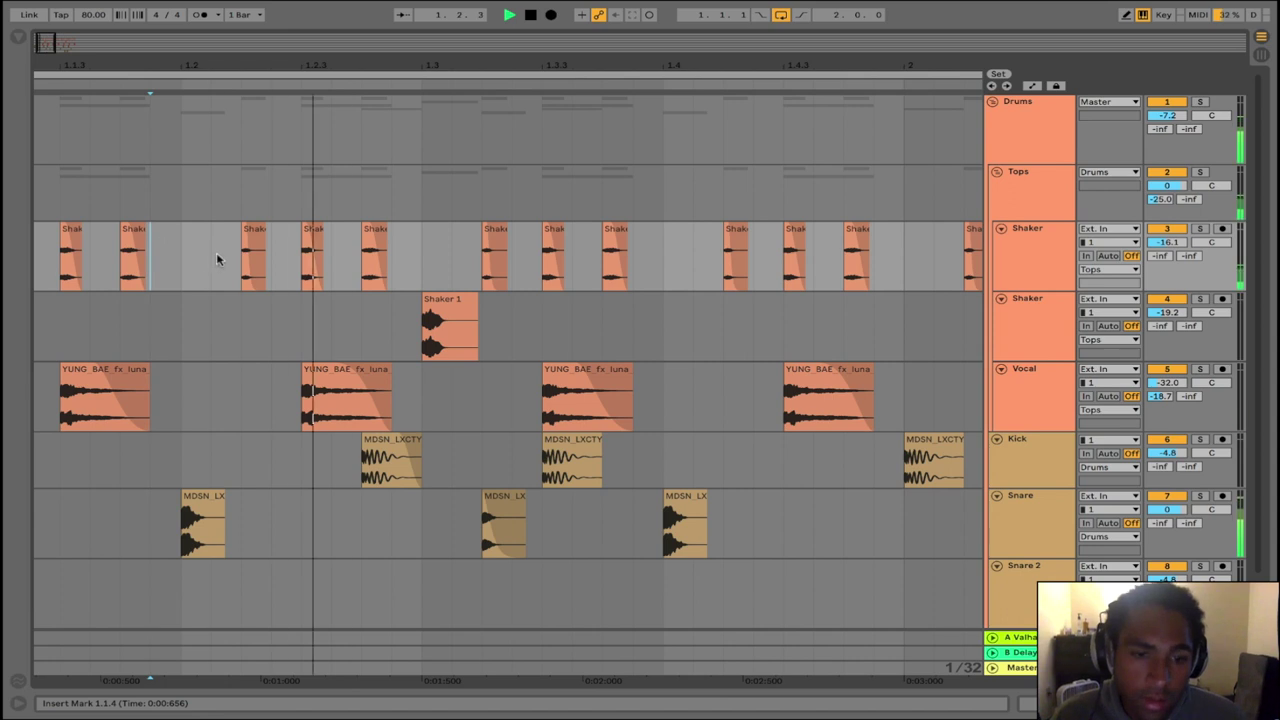
pyautogui.press('space')
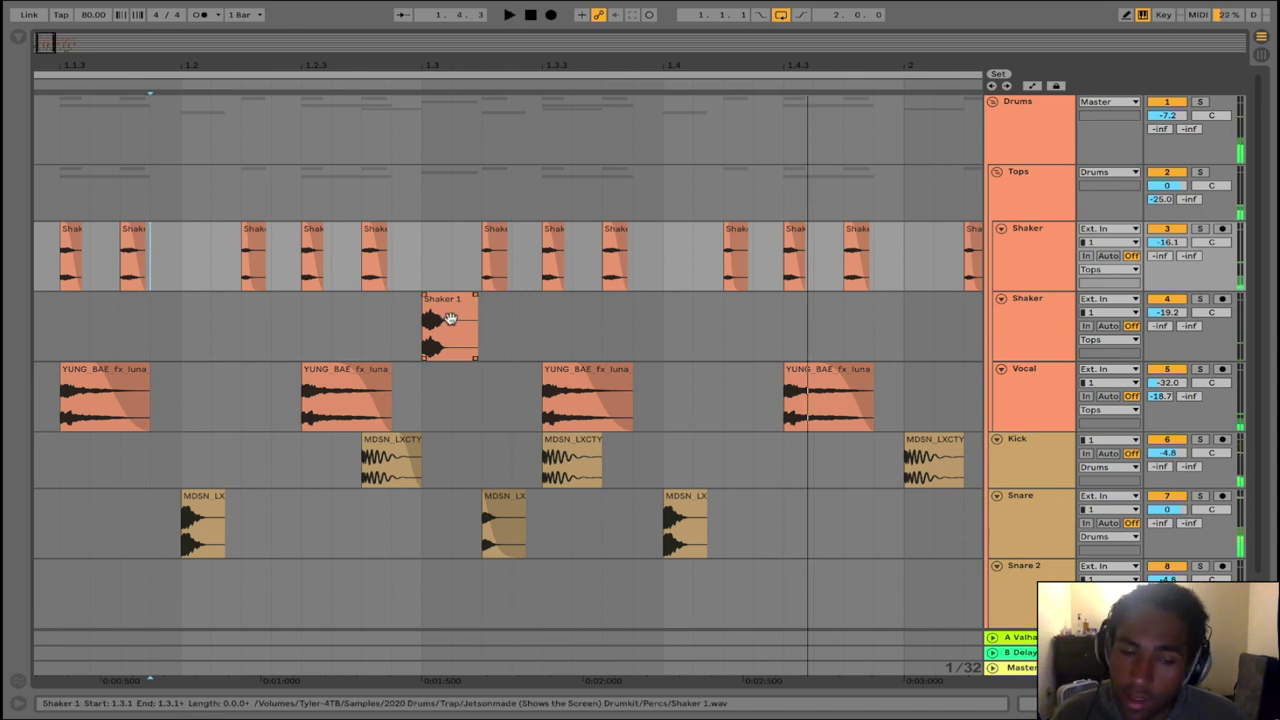
# Select the whole two-bar arrangement across all tracks and play it from the start
pyautogui.moveTo(431, 55); pyautogui.dragTo(215, 24)
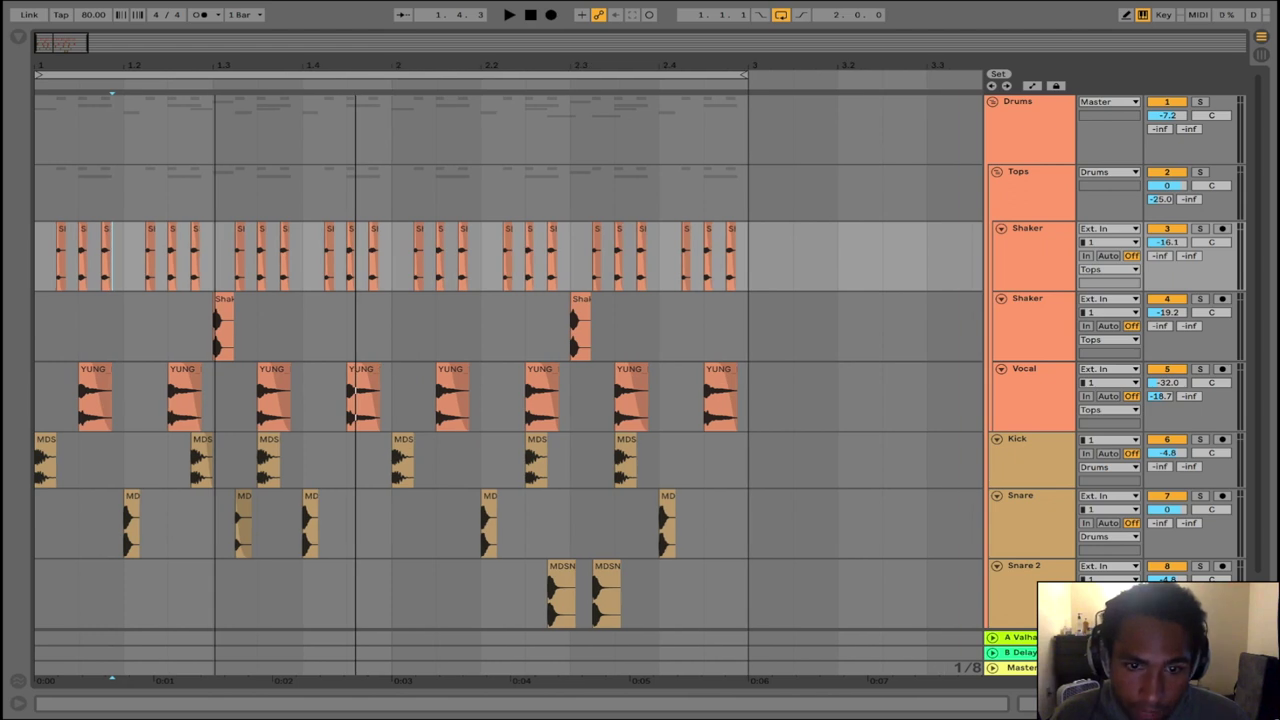
pyautogui.scroll(-1, 363, 436)
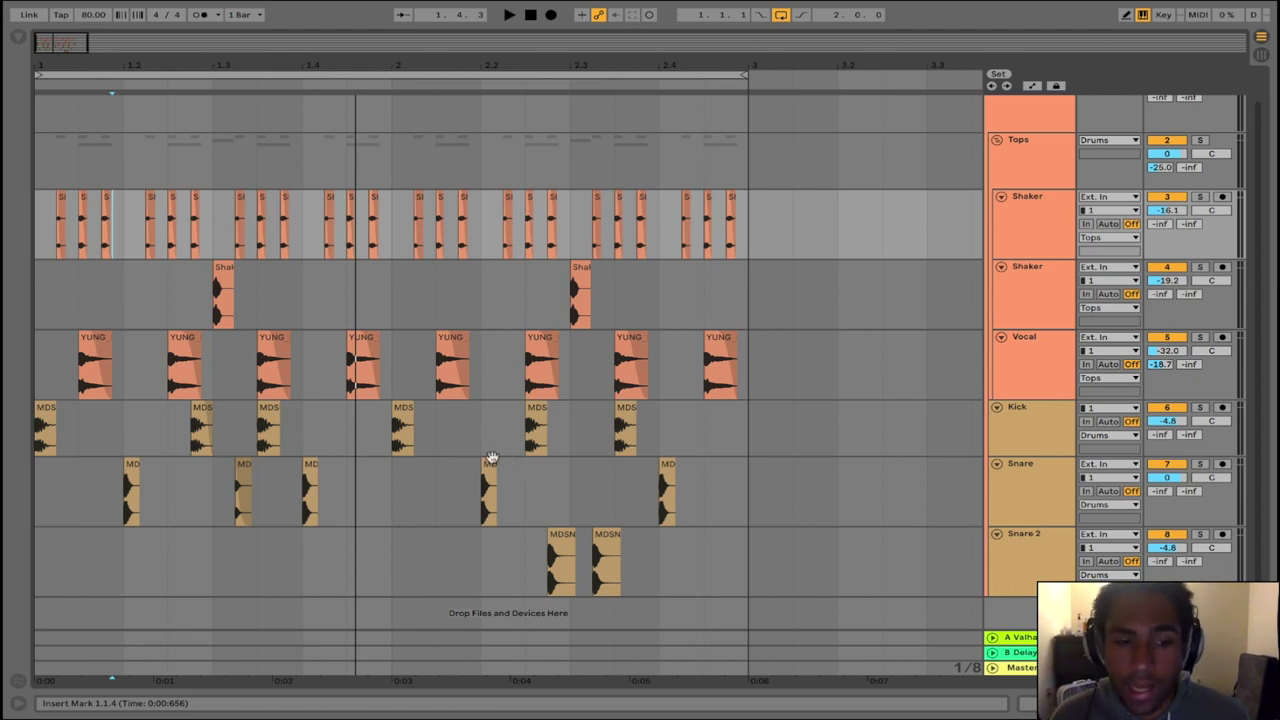
pyautogui.hotkey('ctrl', 'a')
pyautogui.press('space')
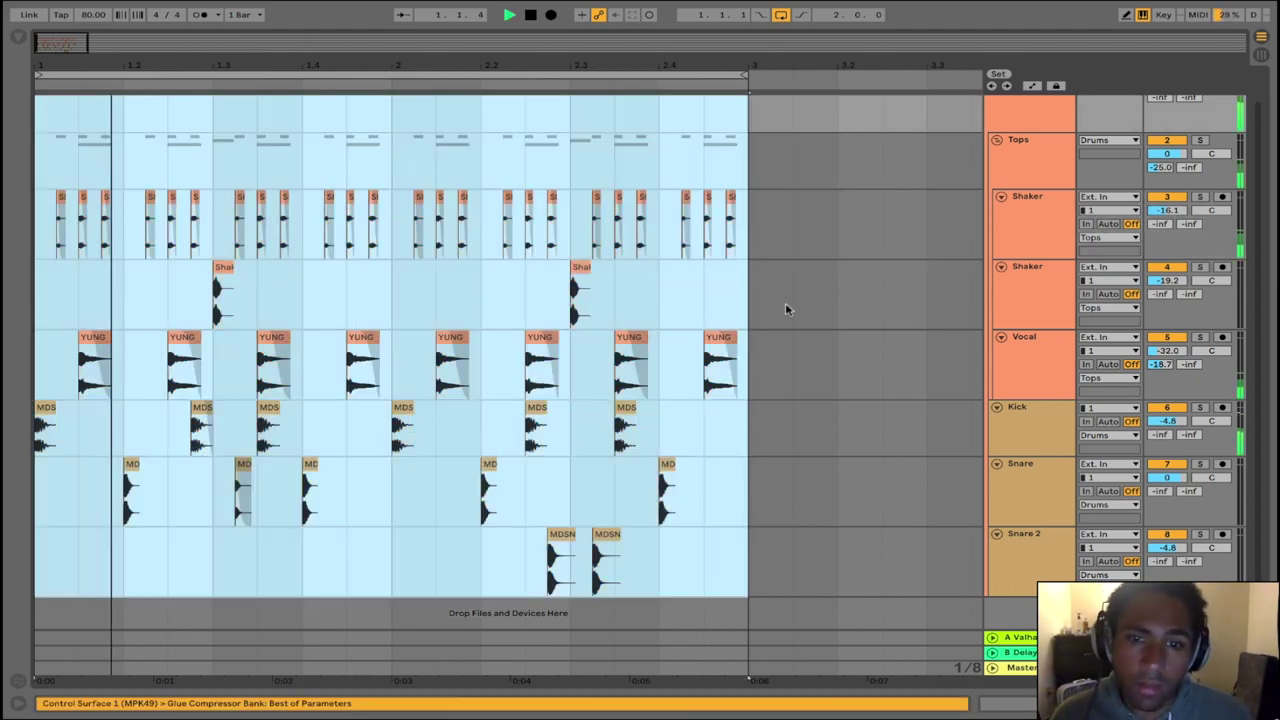
# Inspect the Master track's device chain, stop playback, and hide the device chain
pyautogui.doubleClick(1021, 668)
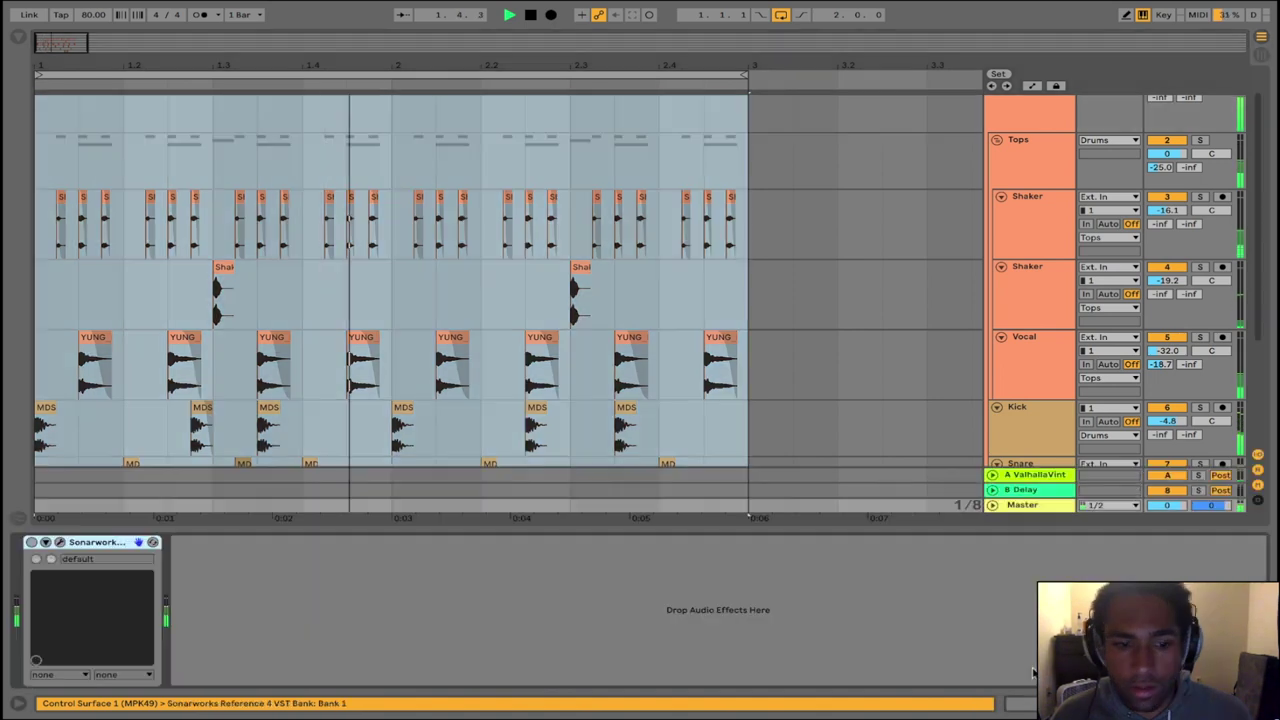
pyautogui.press('space')
pyautogui.click(912, 529)
pyautogui.scroll(1, 876, 360)
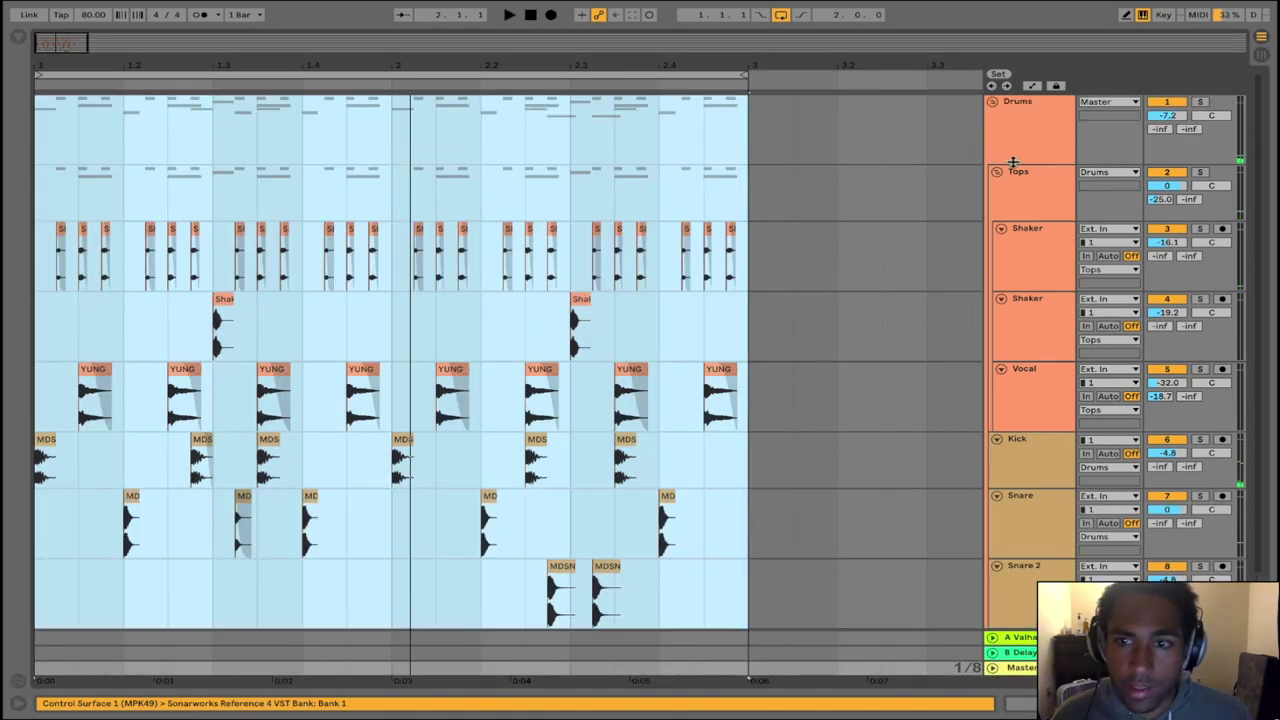
# Show the Drums group's effects, unfold the Tops group's tracks, and show the Tops group's effects
pyautogui.doubleClick(1025, 122)
pyautogui.click(997, 172)
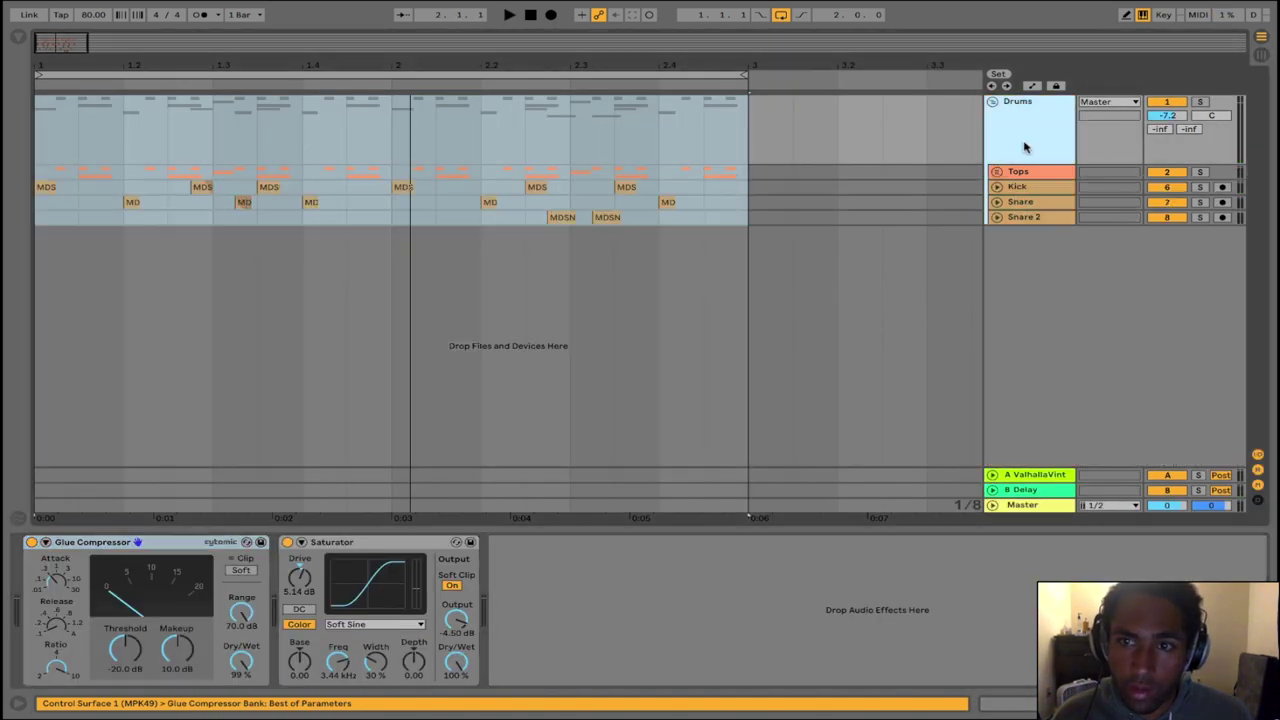
pyautogui.click(997, 172)
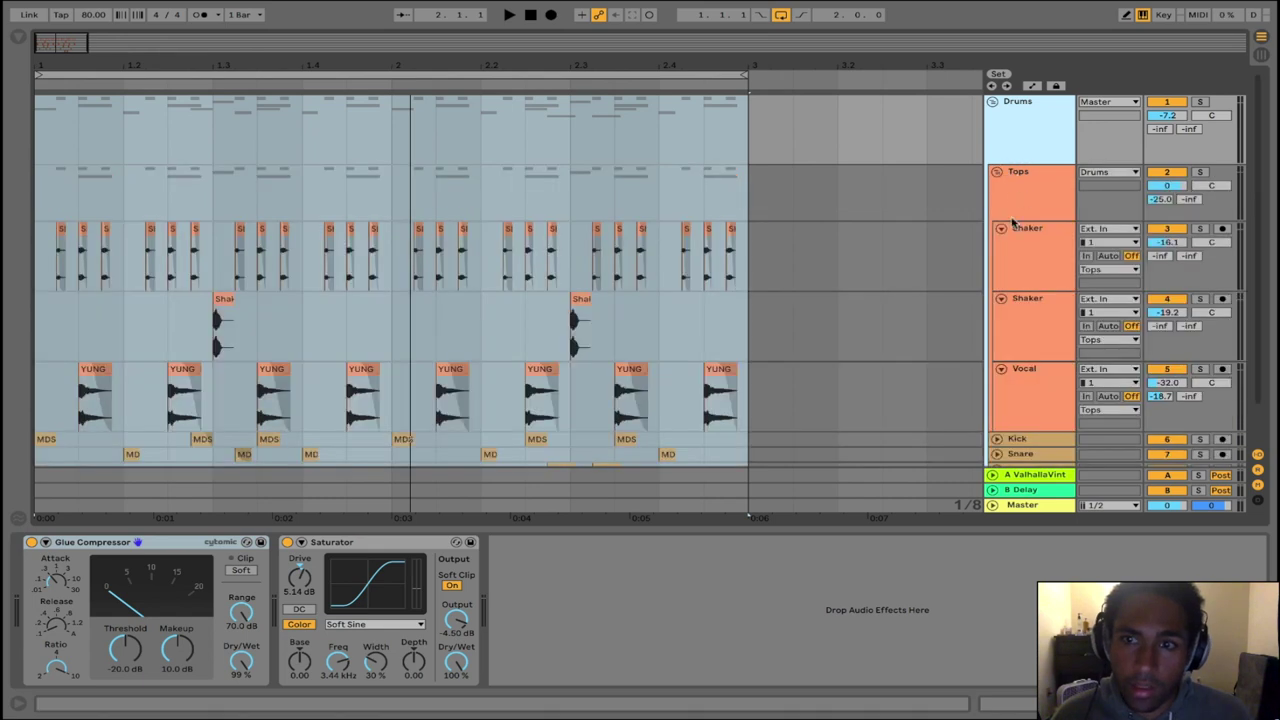
pyautogui.click(1018, 185)
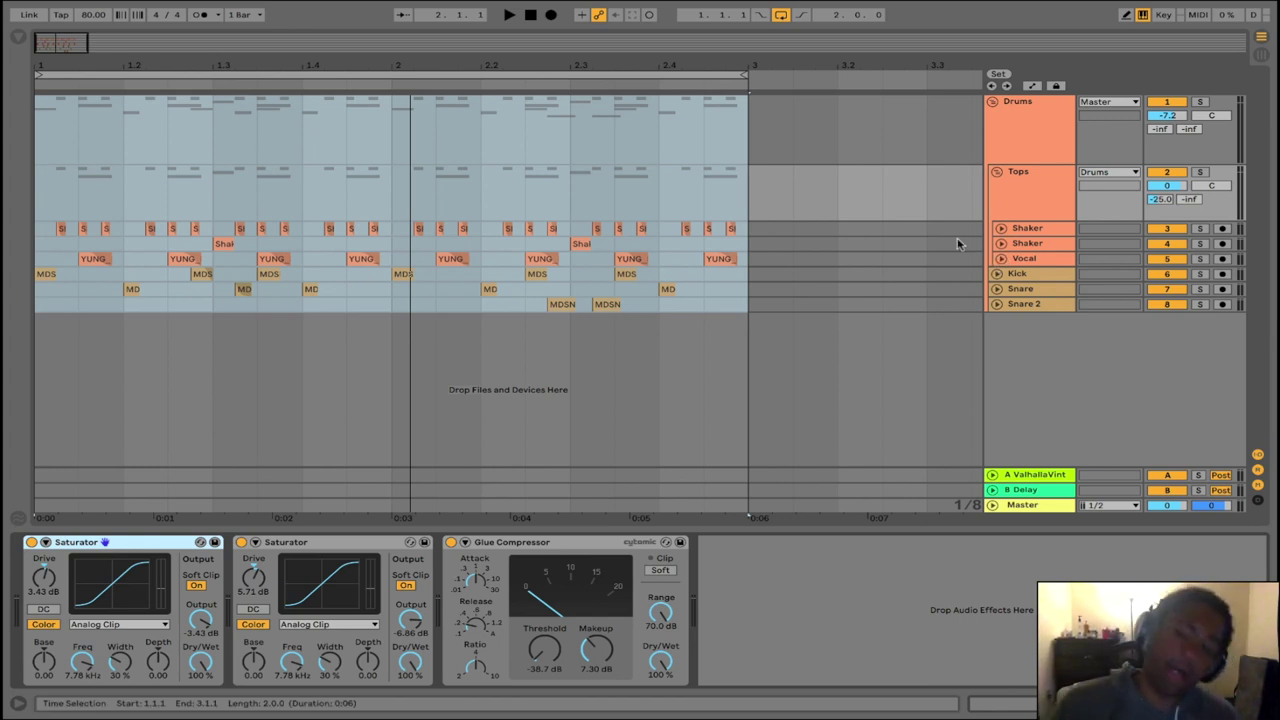
# Check the Kick to Snare 2, Vocal and first Shaker tracks for effects
pyautogui.click(1033, 277)
pyautogui.keyDown('shift'); pyautogui.click(1026, 306); pyautogui.keyUp('shift')
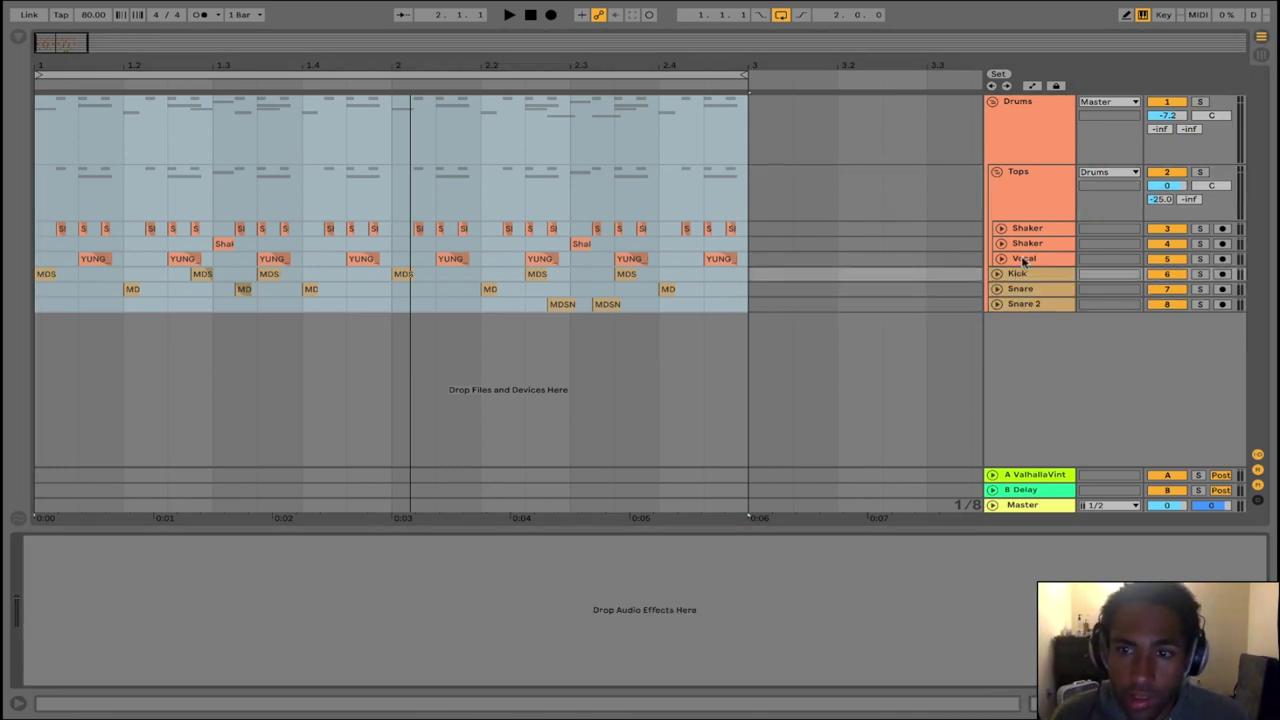
pyautogui.click(1024, 259)
pyautogui.click(1030, 230)
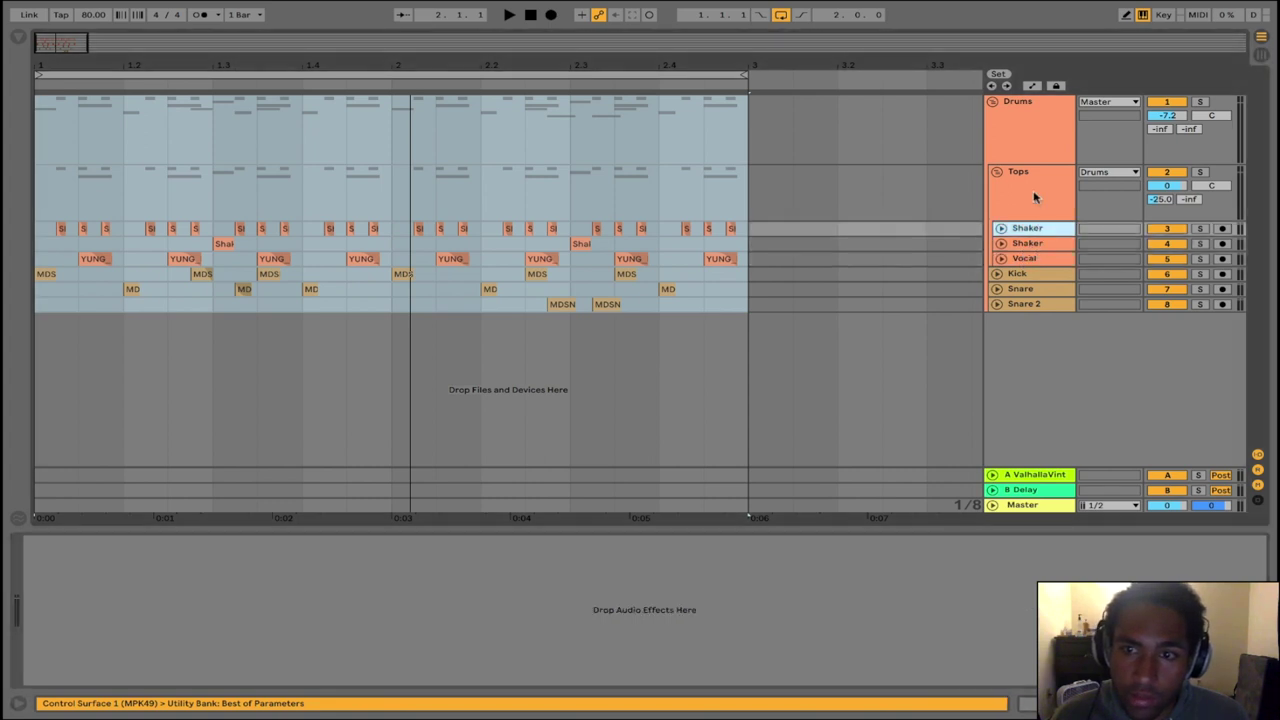
# Inspect the Tops group's Glue Compressor and two Saturators while playing the beat
pyautogui.click(1035, 197)
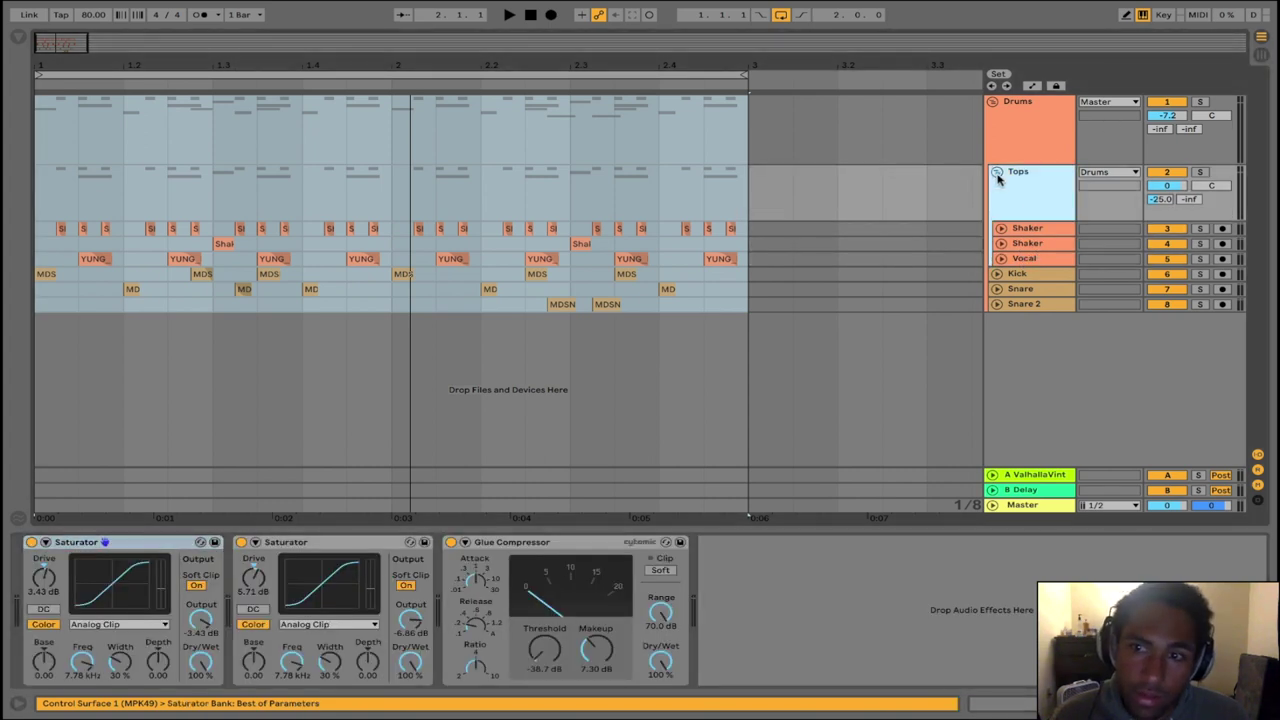
pyautogui.click(996, 172)
pyautogui.click(996, 172)
pyautogui.click(471, 560)
pyautogui.press('space')
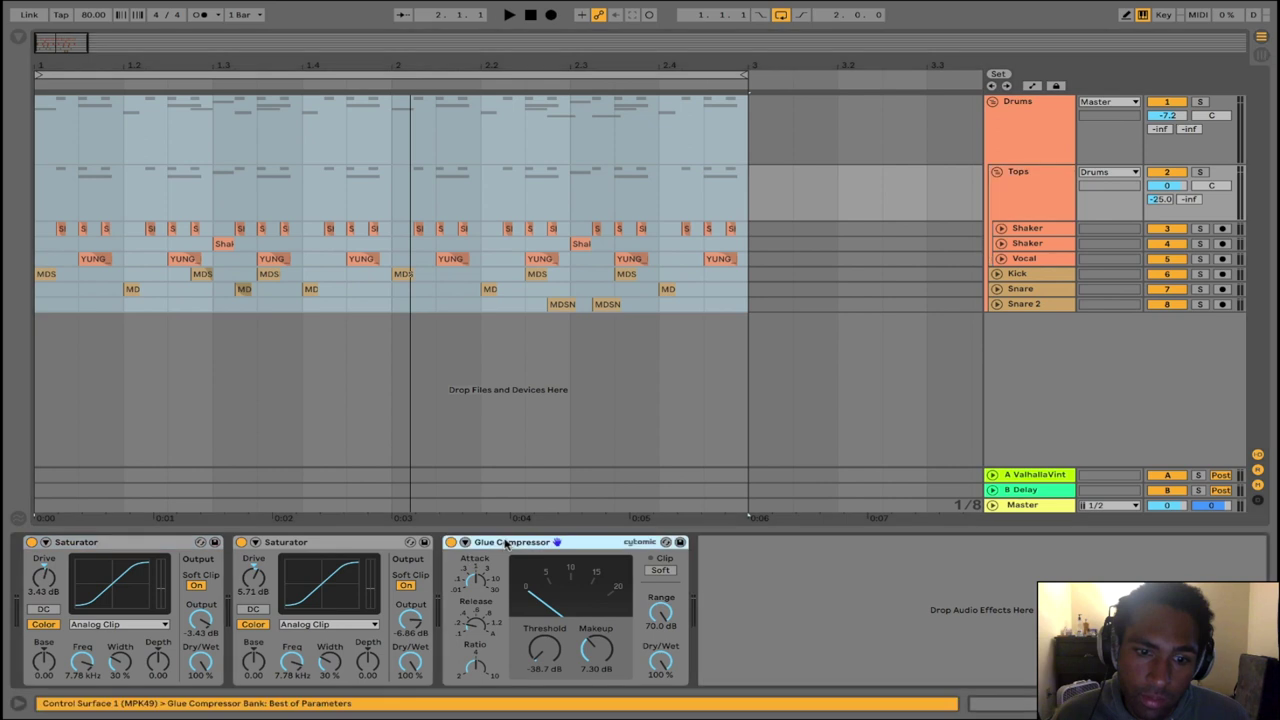
pyautogui.click(280, 545)
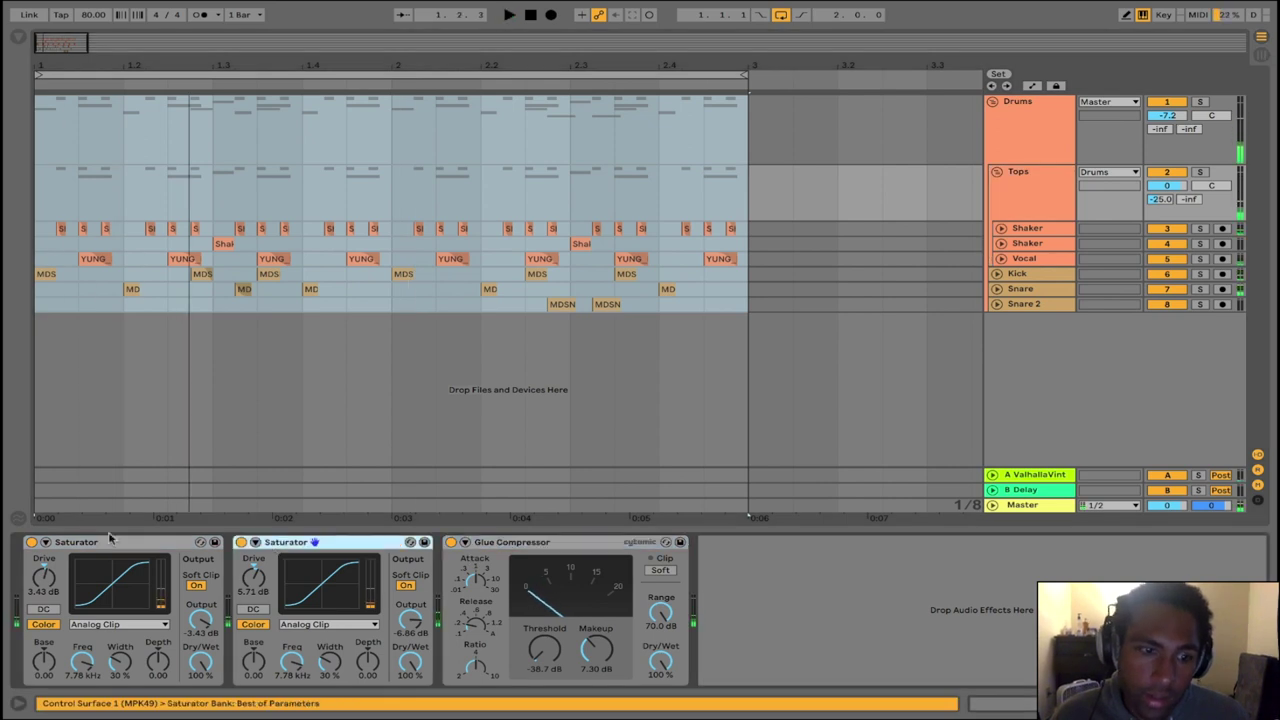
pyautogui.click(97, 543)
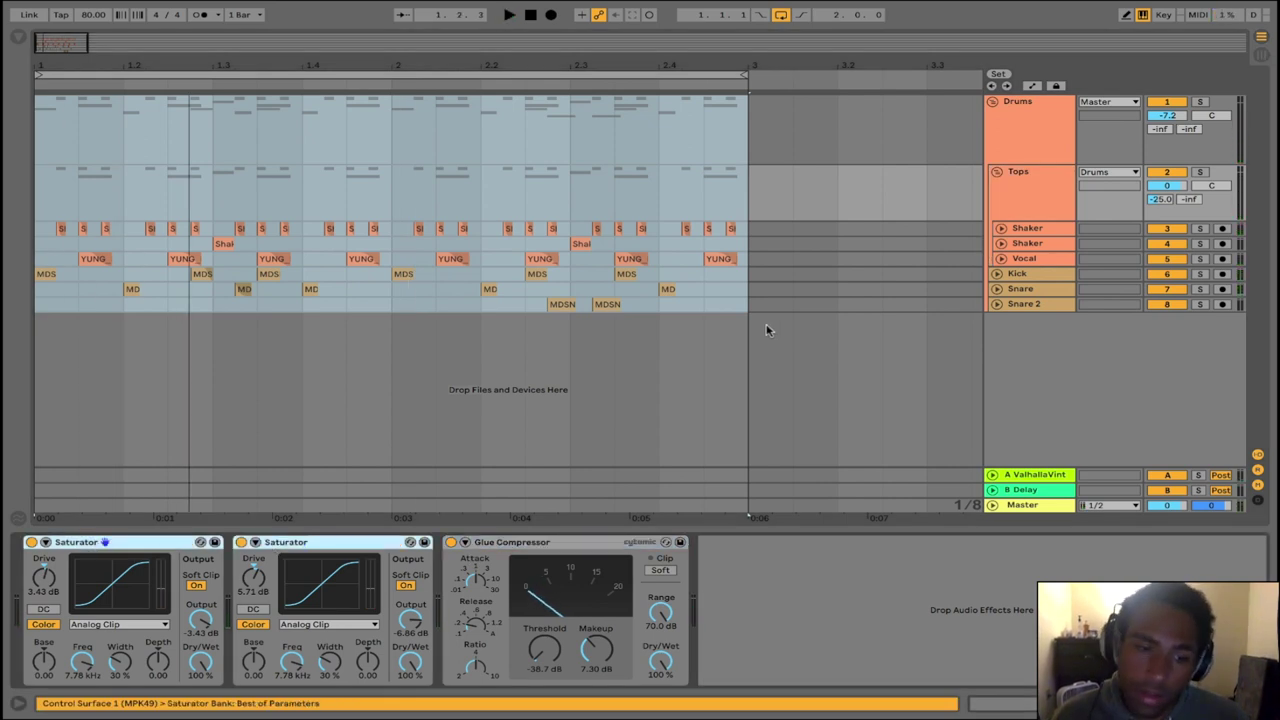
# Review the Tops group's effects against the Drums group's Glue Compressor and Saturator
pyautogui.click(1019, 212)
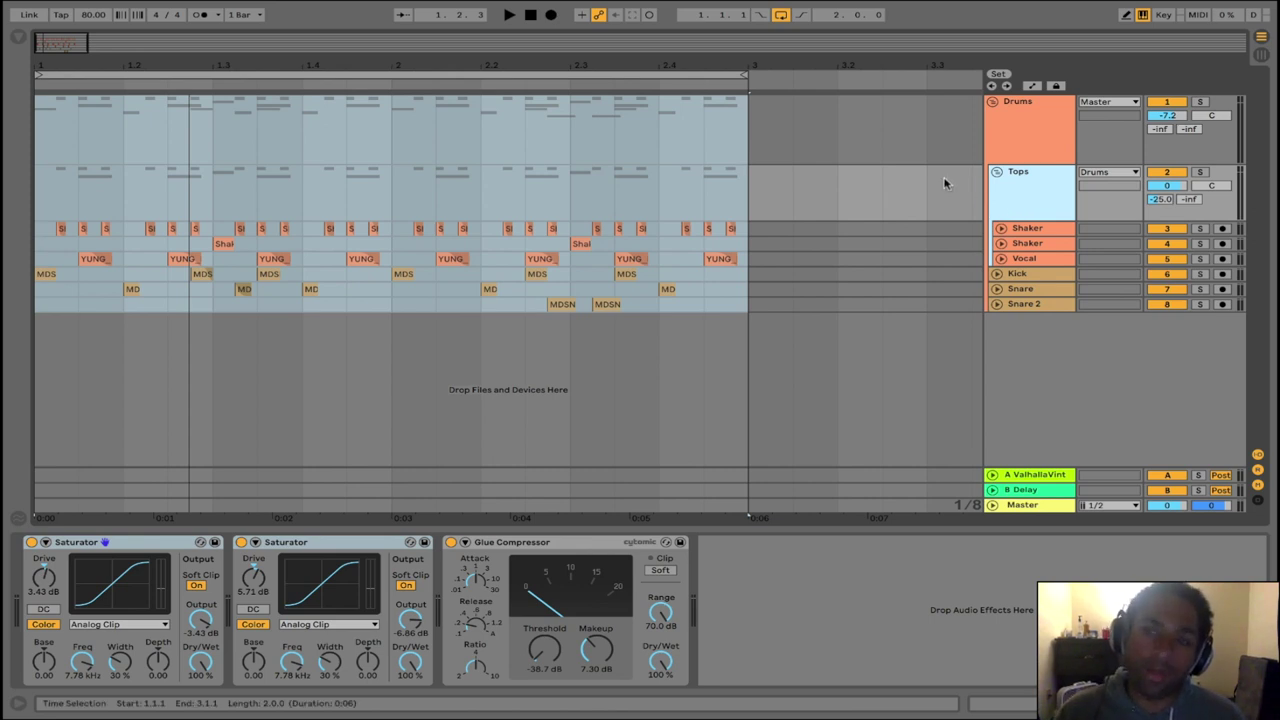
pyautogui.click(1030, 118)
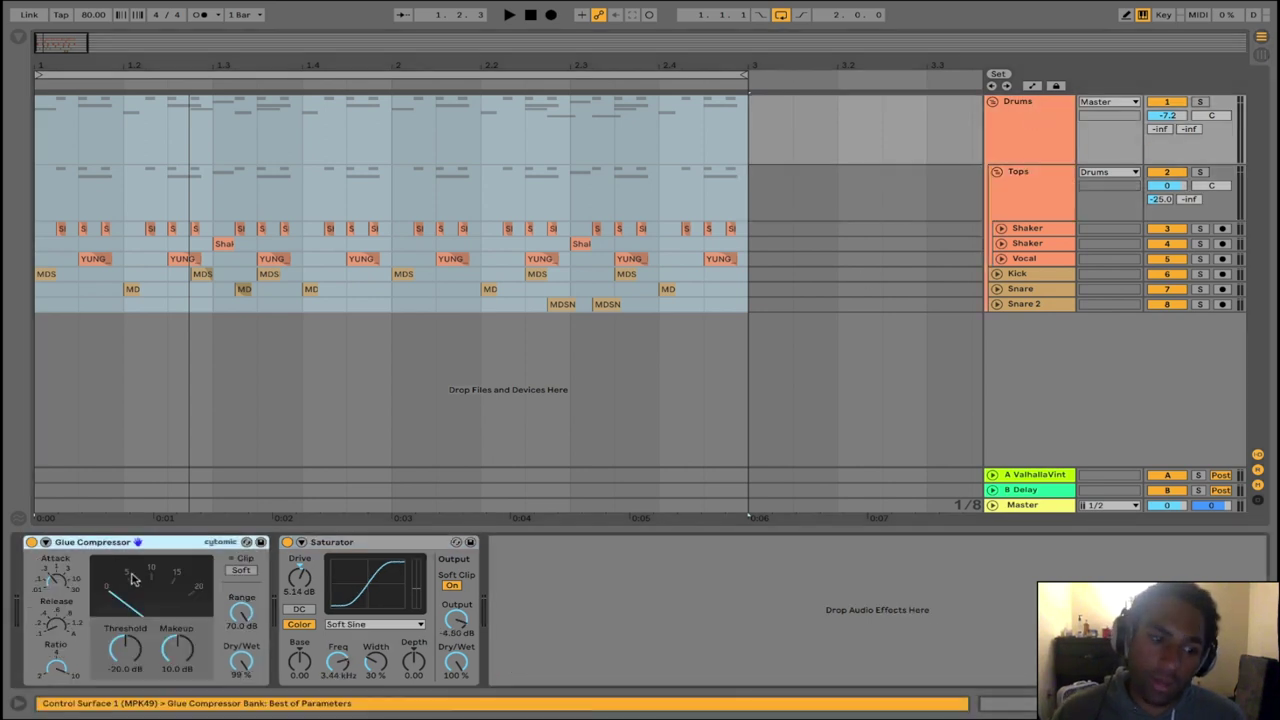
pyautogui.click(329, 546)
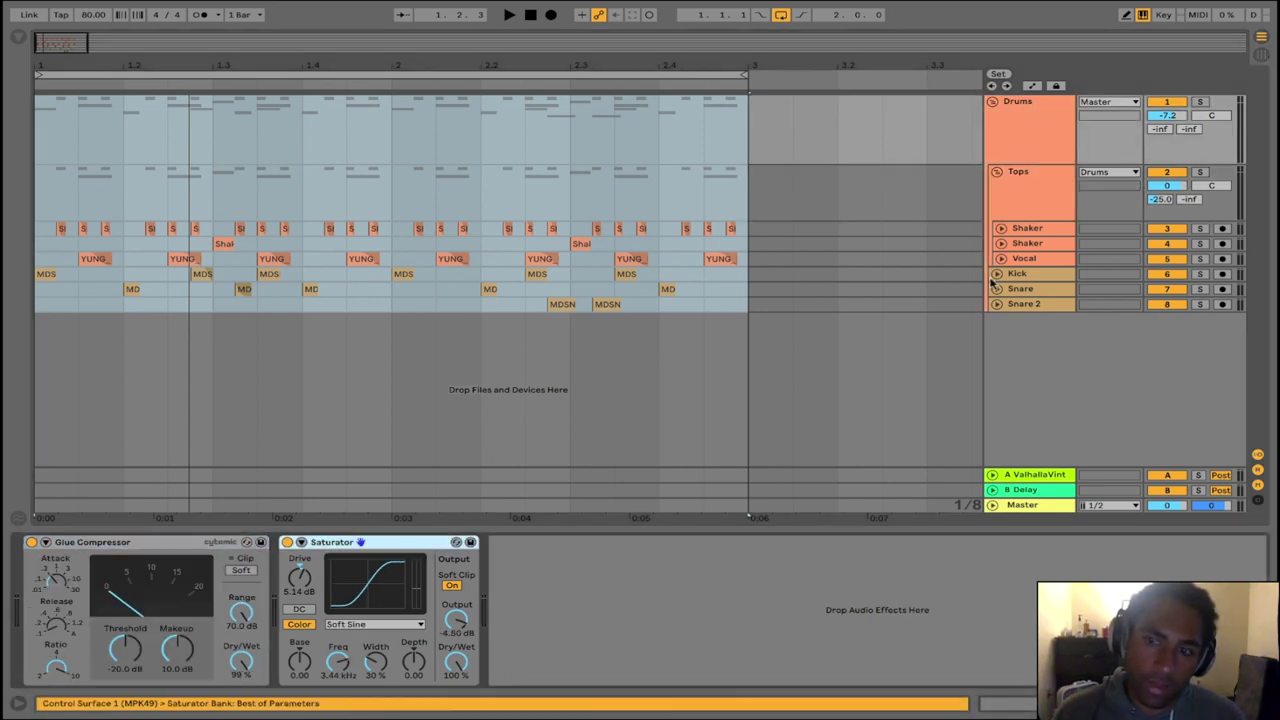
pyautogui.click(1040, 195)
pyautogui.click(1040, 120)
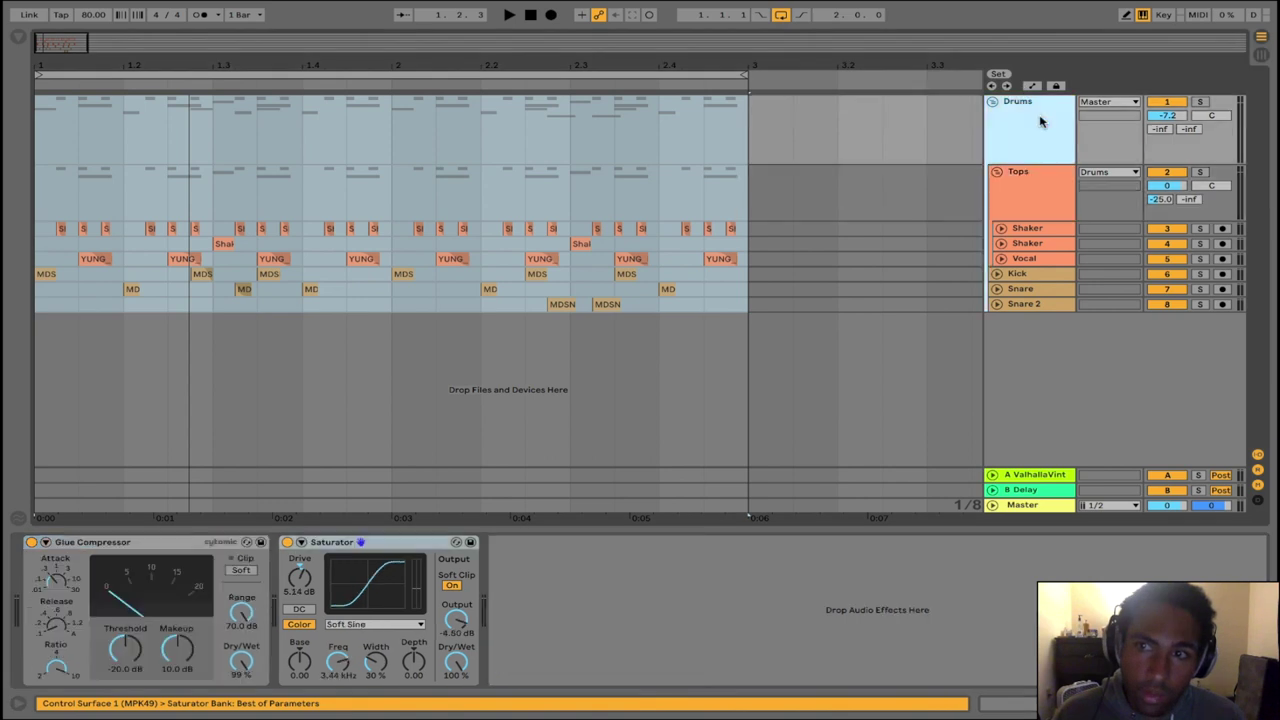
# Play the beat, turn off the Drums group's Glue Compressor and Saturator, and play it without them
pyautogui.press('space')
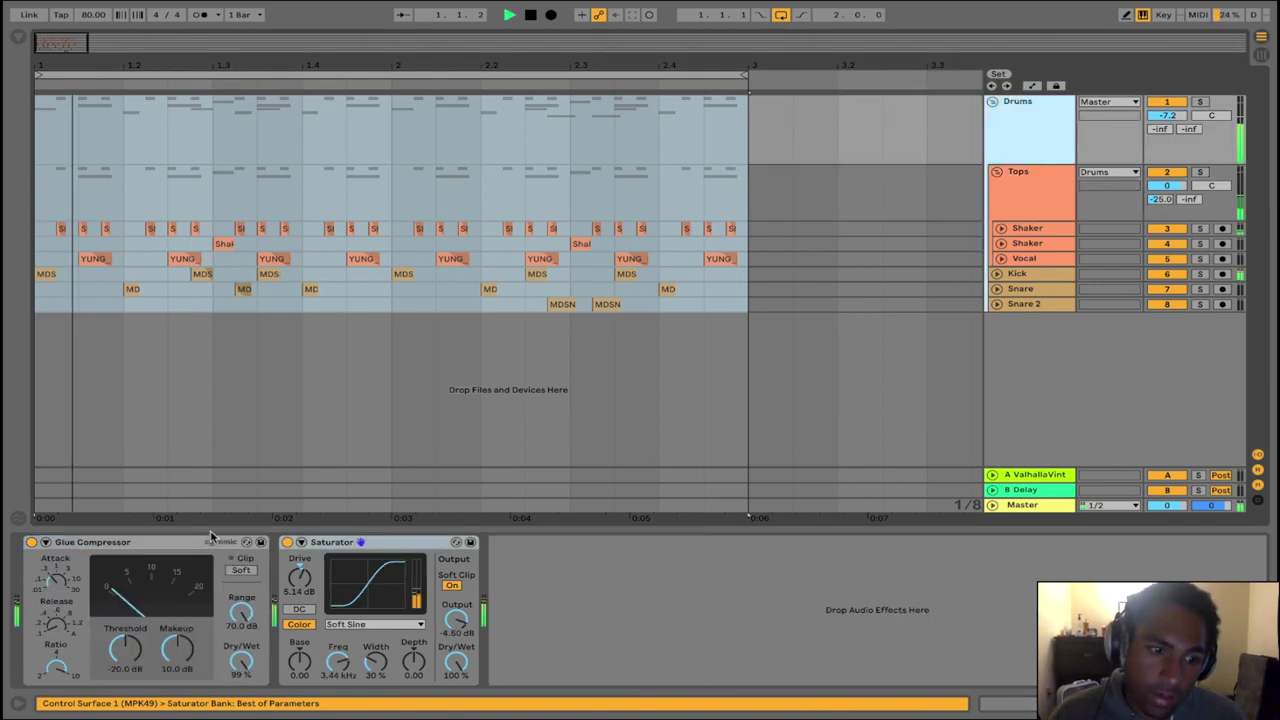
pyautogui.press('space')
pyautogui.click(32, 543)
pyautogui.click(287, 543)
pyautogui.press('space')
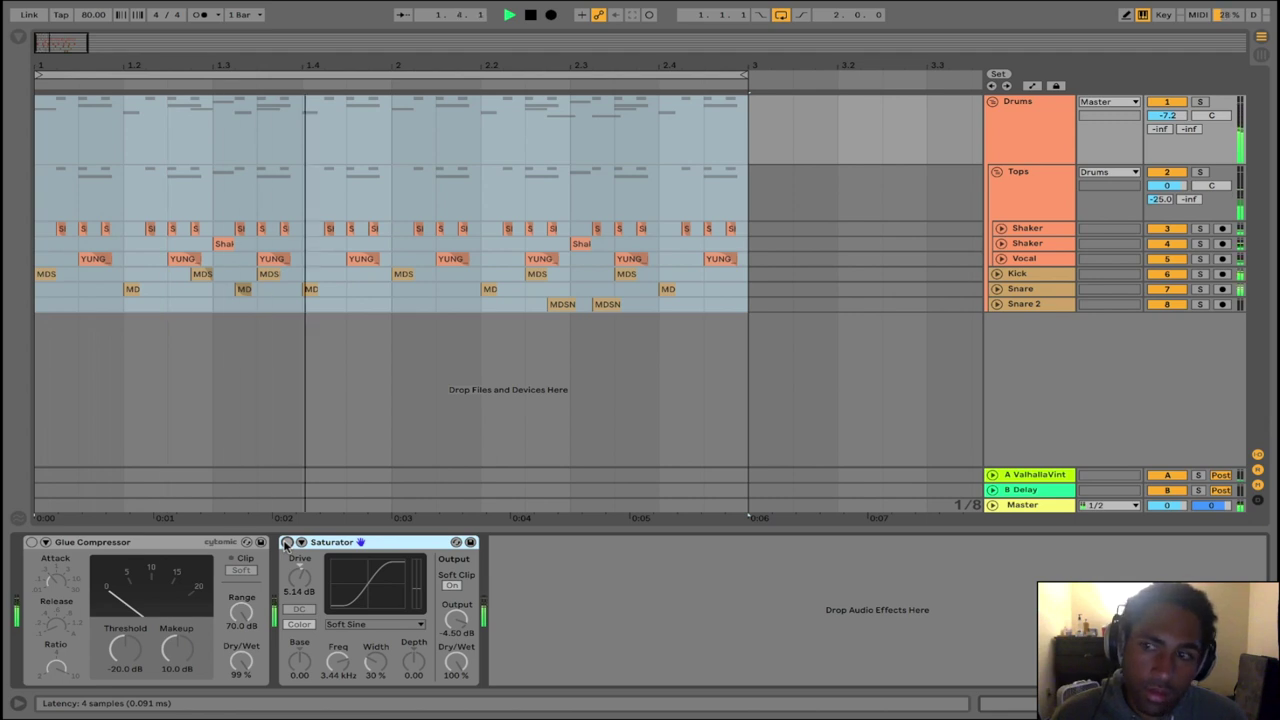
# Turn the Drums group's Saturator and Glue Compressor back on and play the beat
pyautogui.click(287, 543)
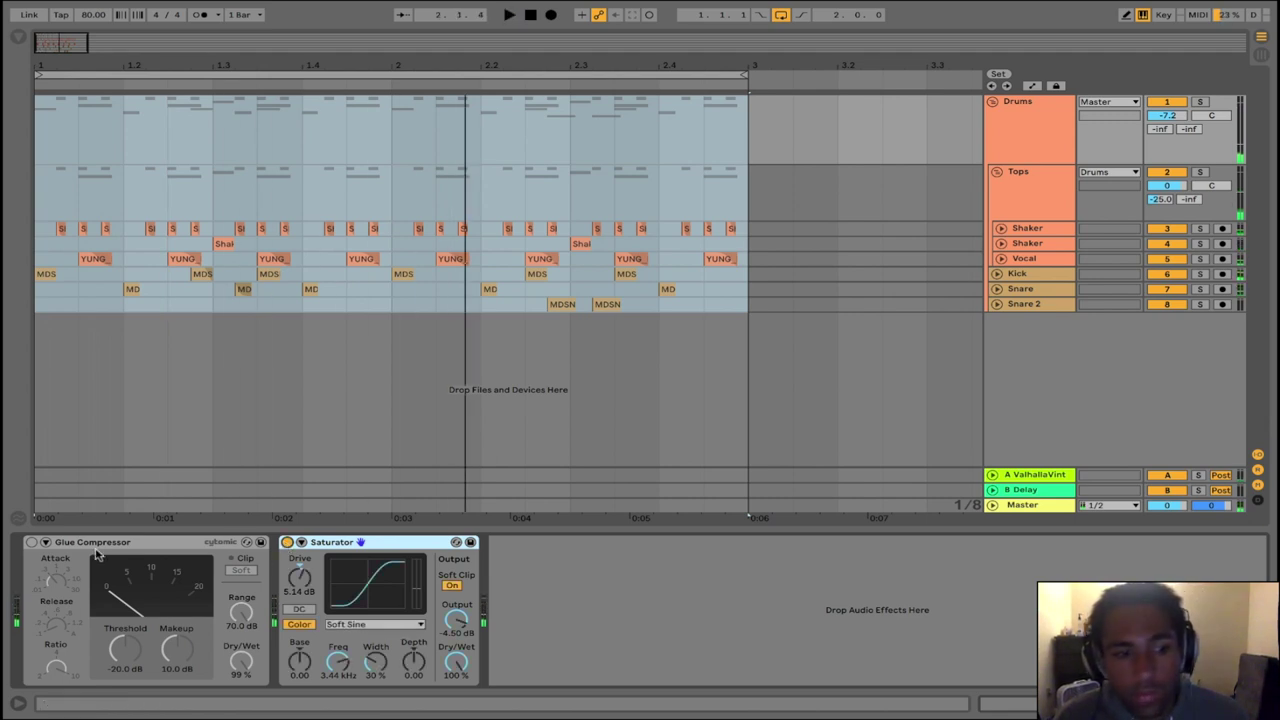
pyautogui.click(32, 543)
pyautogui.press('space')
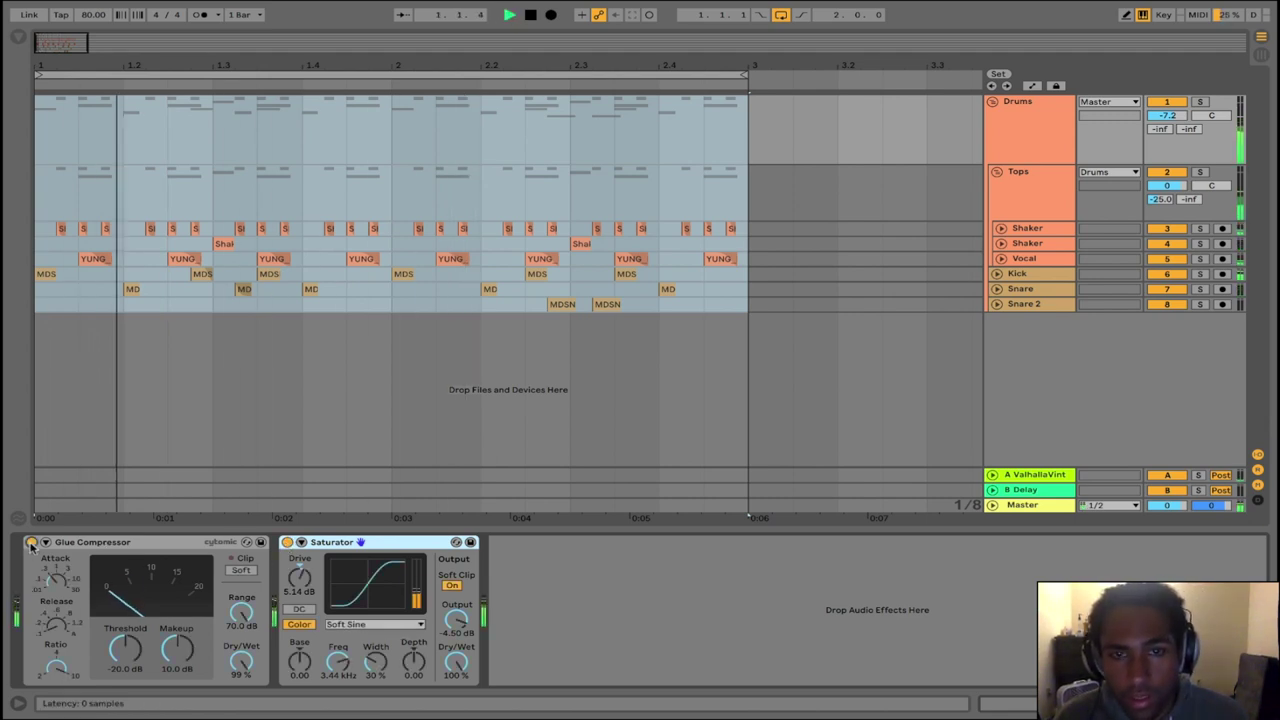
# Bypass the Drums group's Glue Compressor and Saturator, raise the group's volume to -2.7 dB, and play the beat
pyautogui.click(31, 543)
pyautogui.press('space')
pyautogui.click(287, 543)
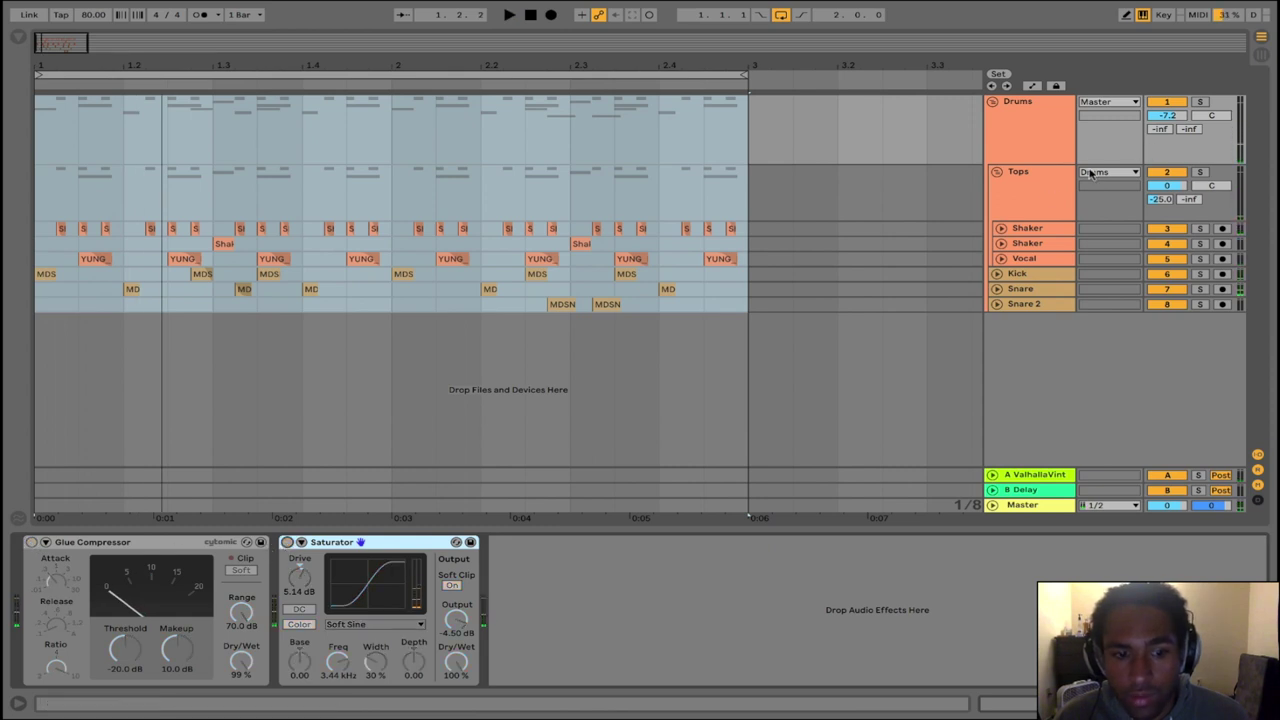
pyautogui.press('space')
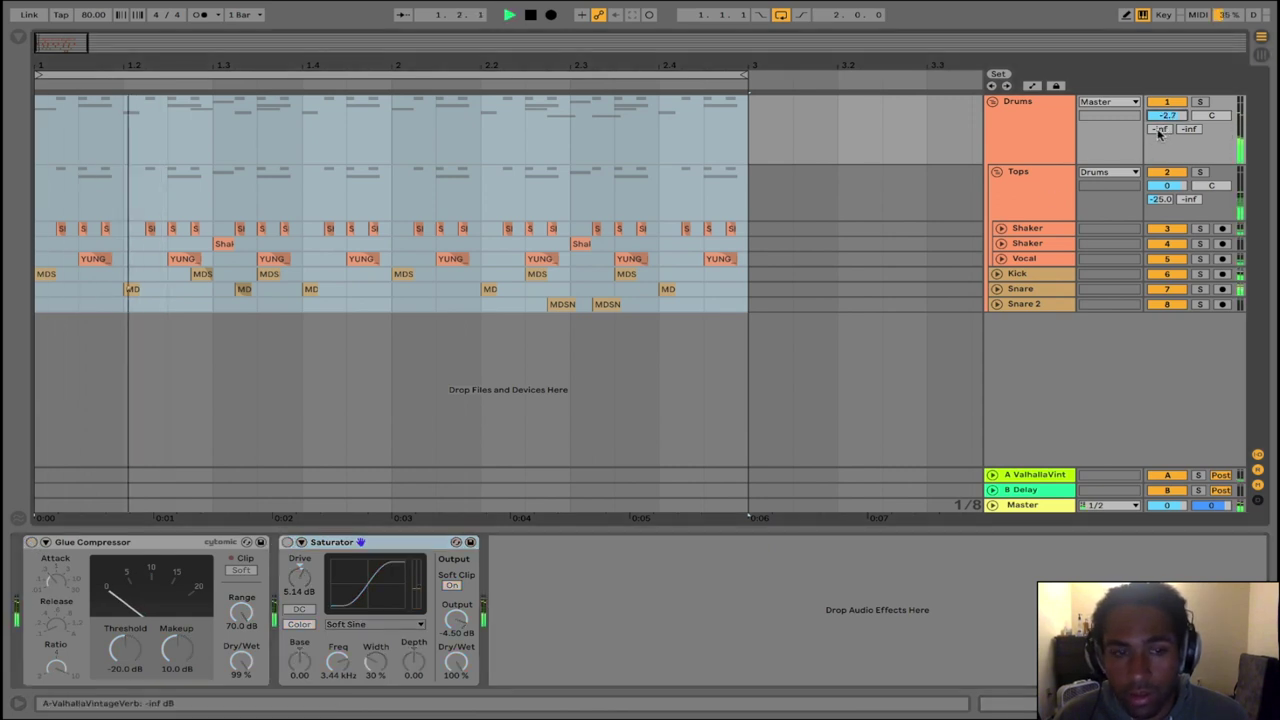
pyautogui.press('space')
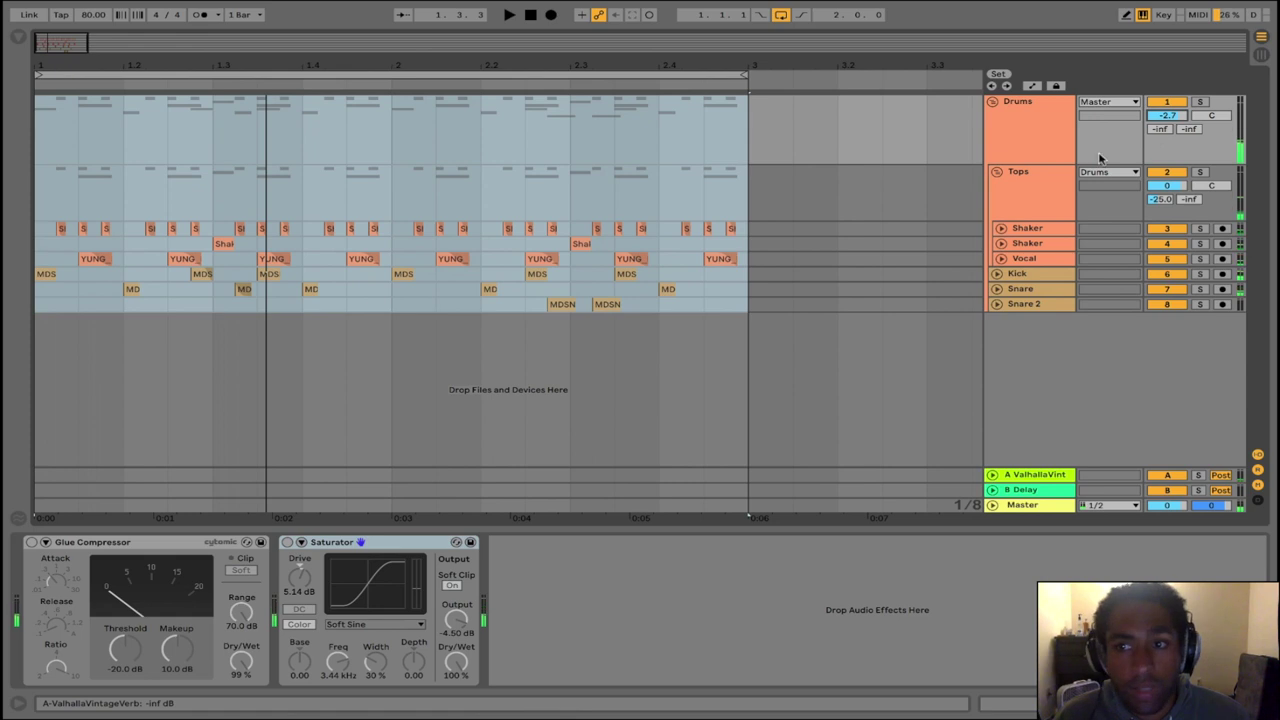
# Undo the Drums group's volume change and effect bypasses, and play the beat with both effects on
pyautogui.press('super+z')
pyautogui.press('super+z')
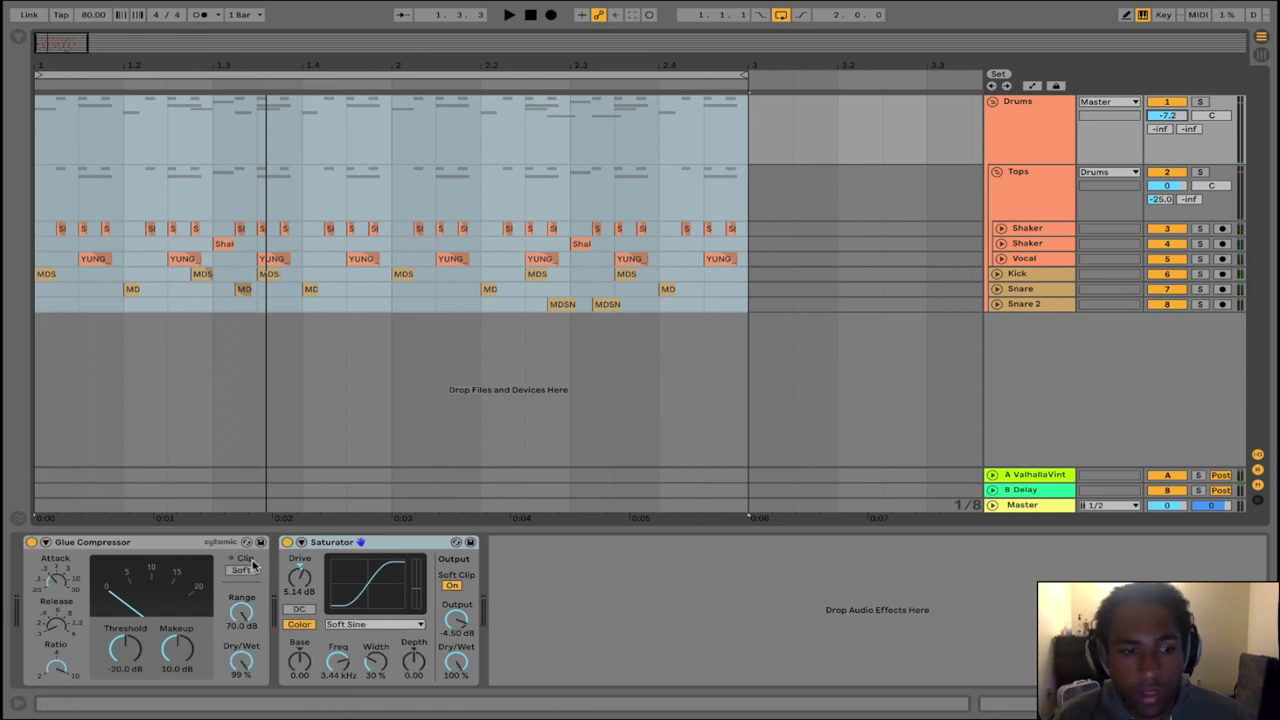
pyautogui.press('space')
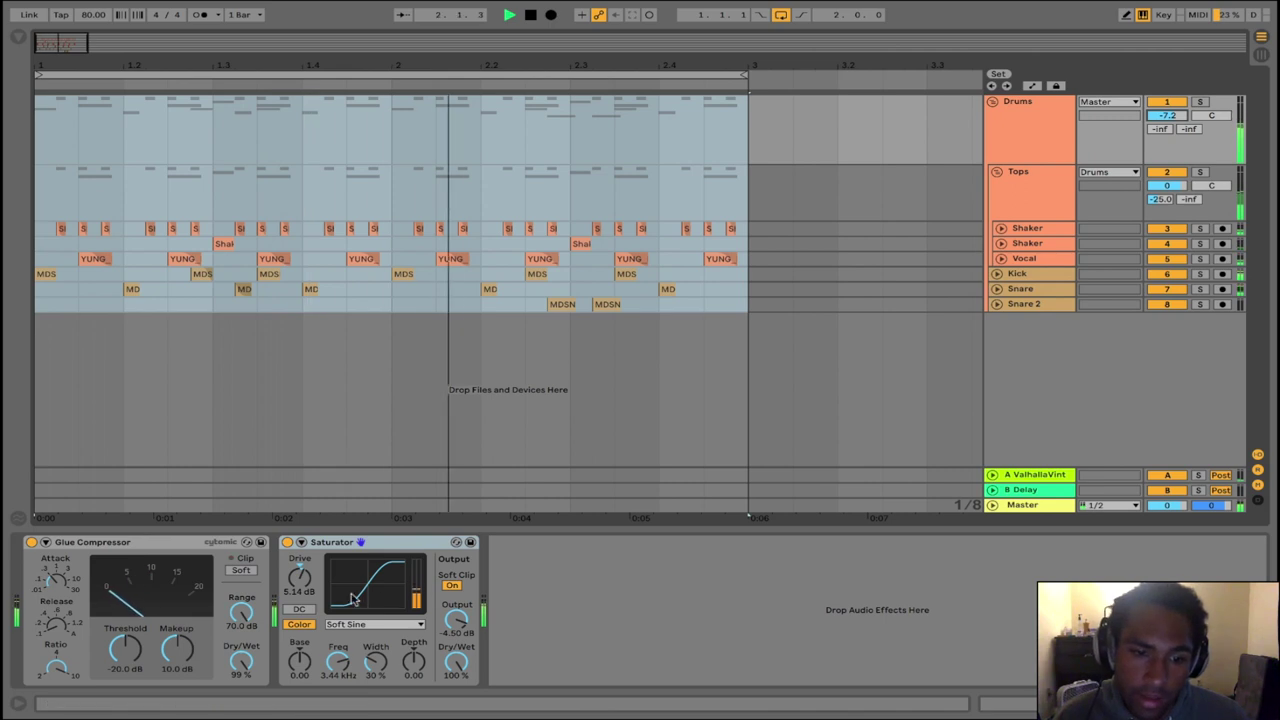
# Stop playback, group the Drums group's Glue Compressor and Saturator into an Audio Effect Rack, and show its chain list
pyautogui.press('space')
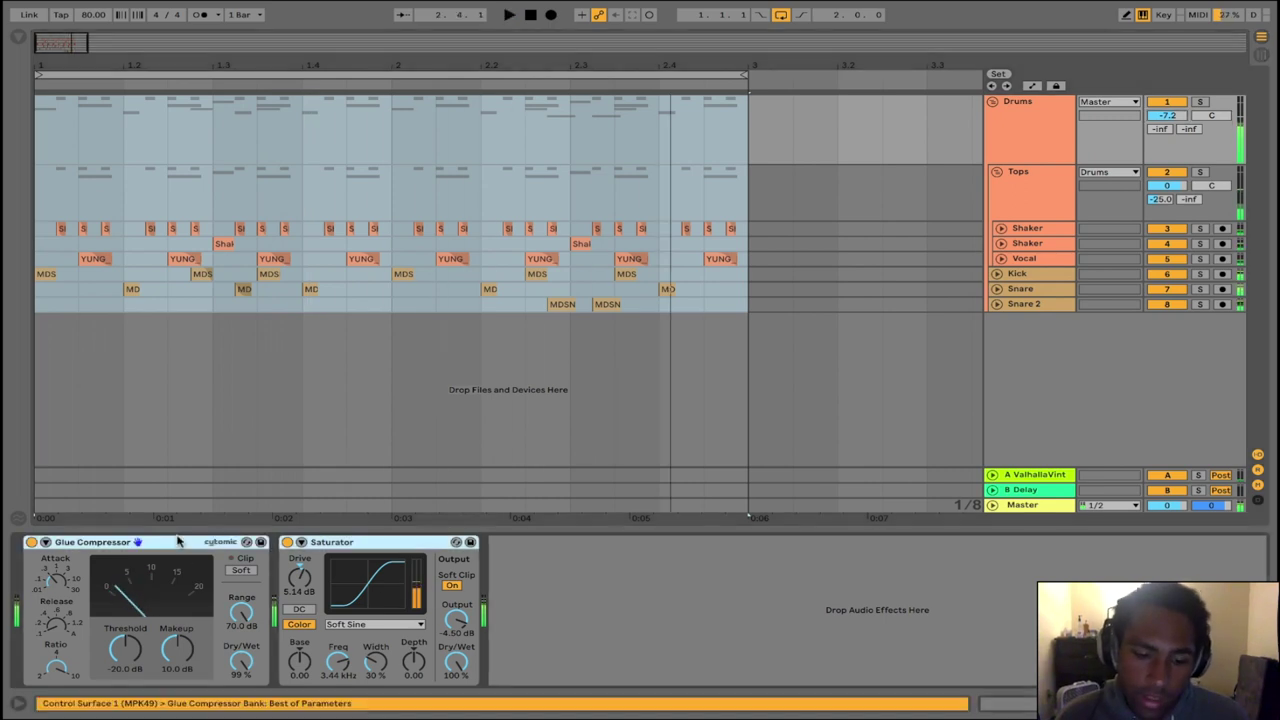
pyautogui.press('super+g')
pyautogui.click(35, 569)
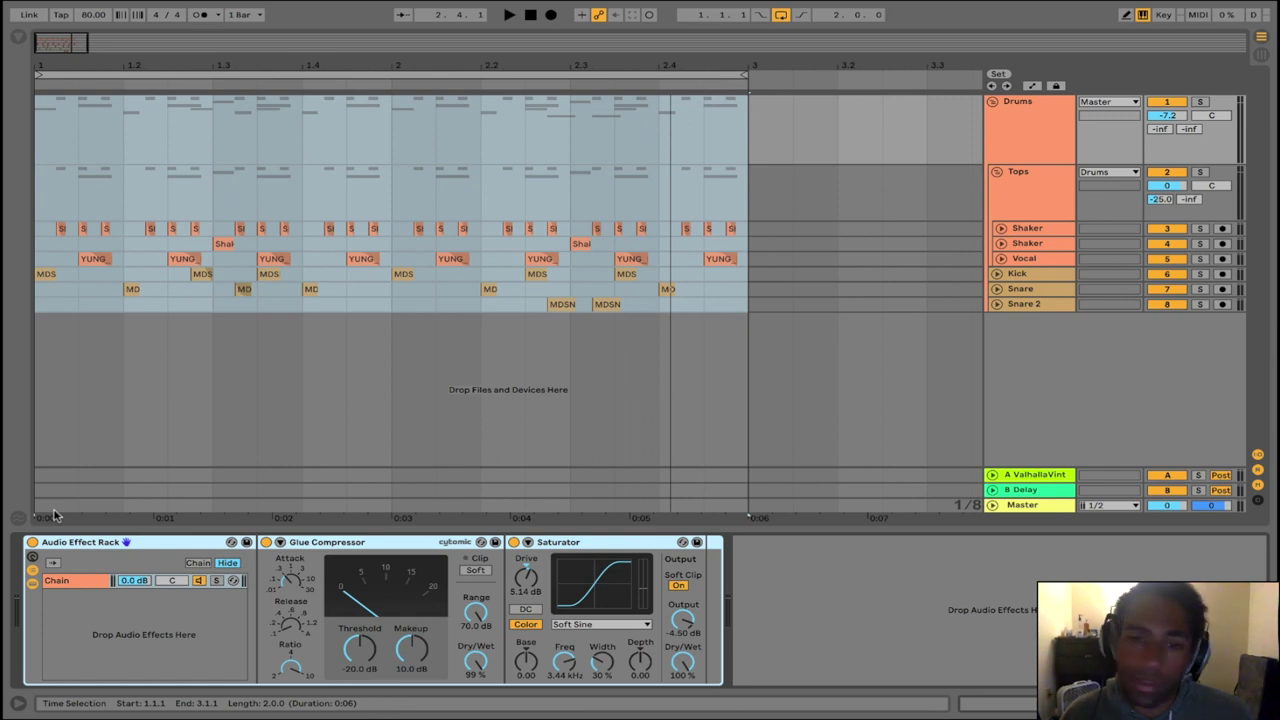
# Play the beat while switching the Drums group's Audio Effect Rack off and on twice to compare the sound
pyautogui.press('space')
pyautogui.click(32, 542)
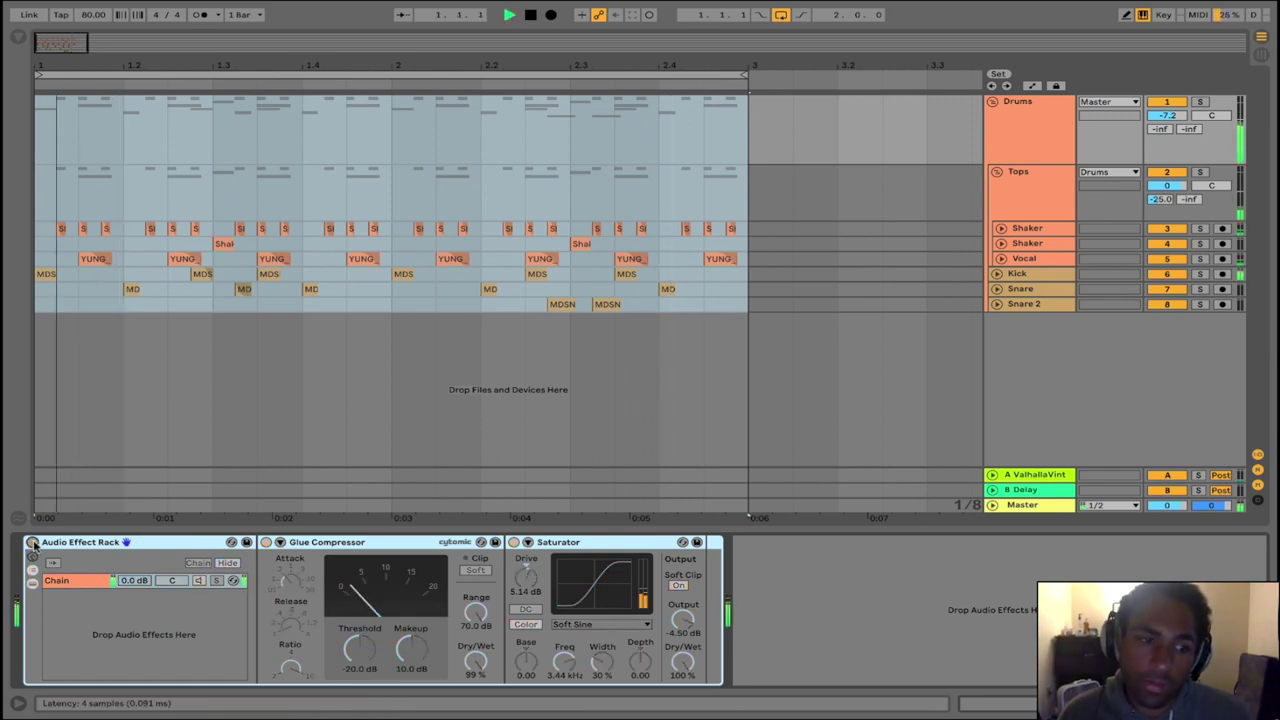
pyautogui.click(32, 542)
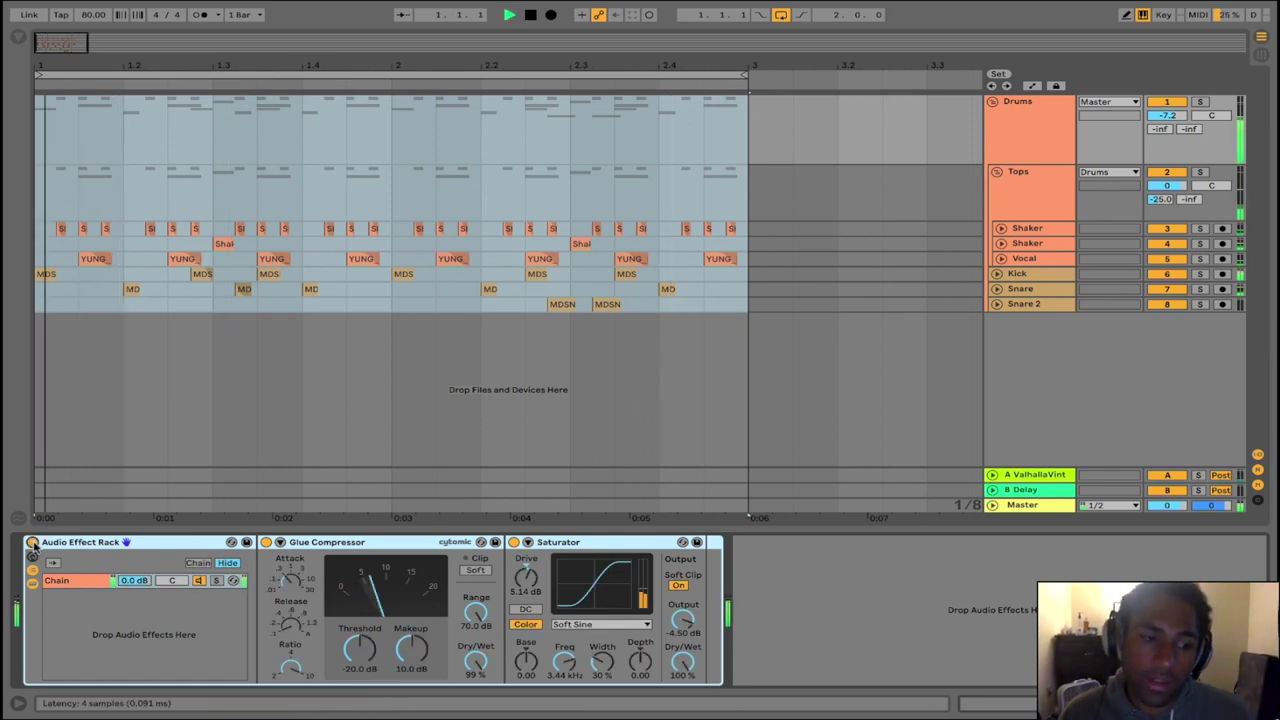
pyautogui.click(32, 542)
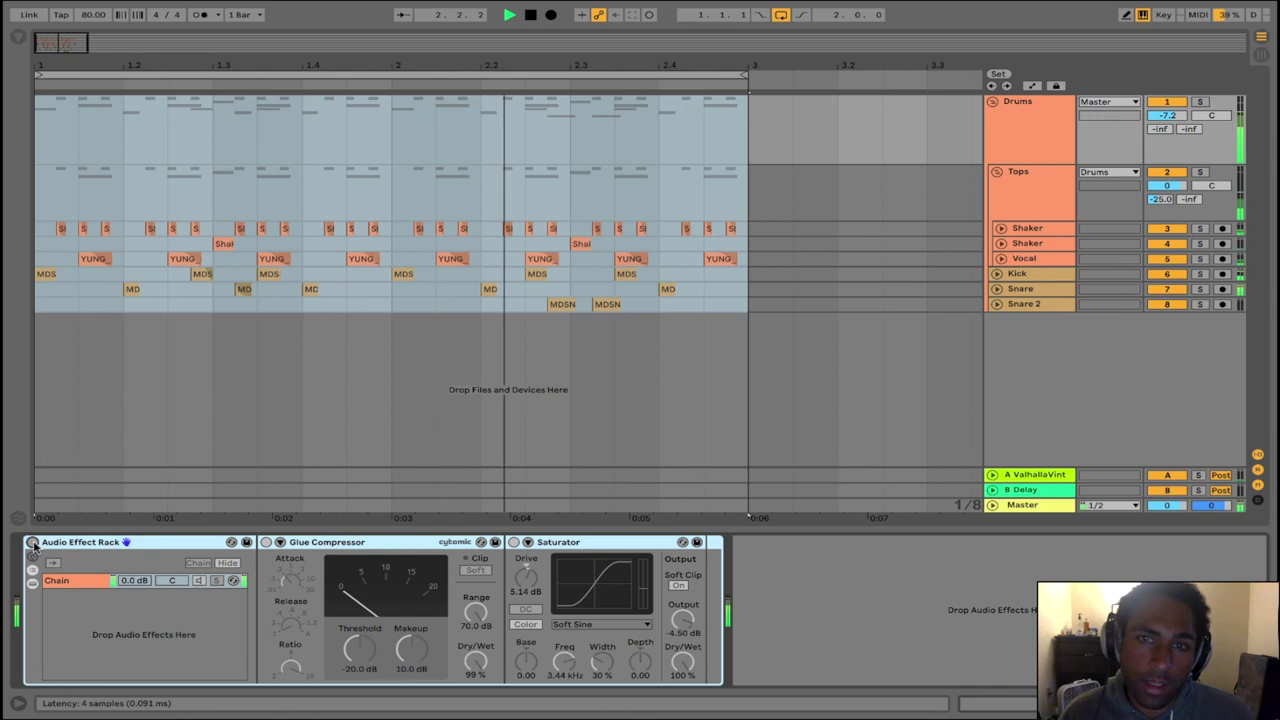
pyautogui.click(32, 542)
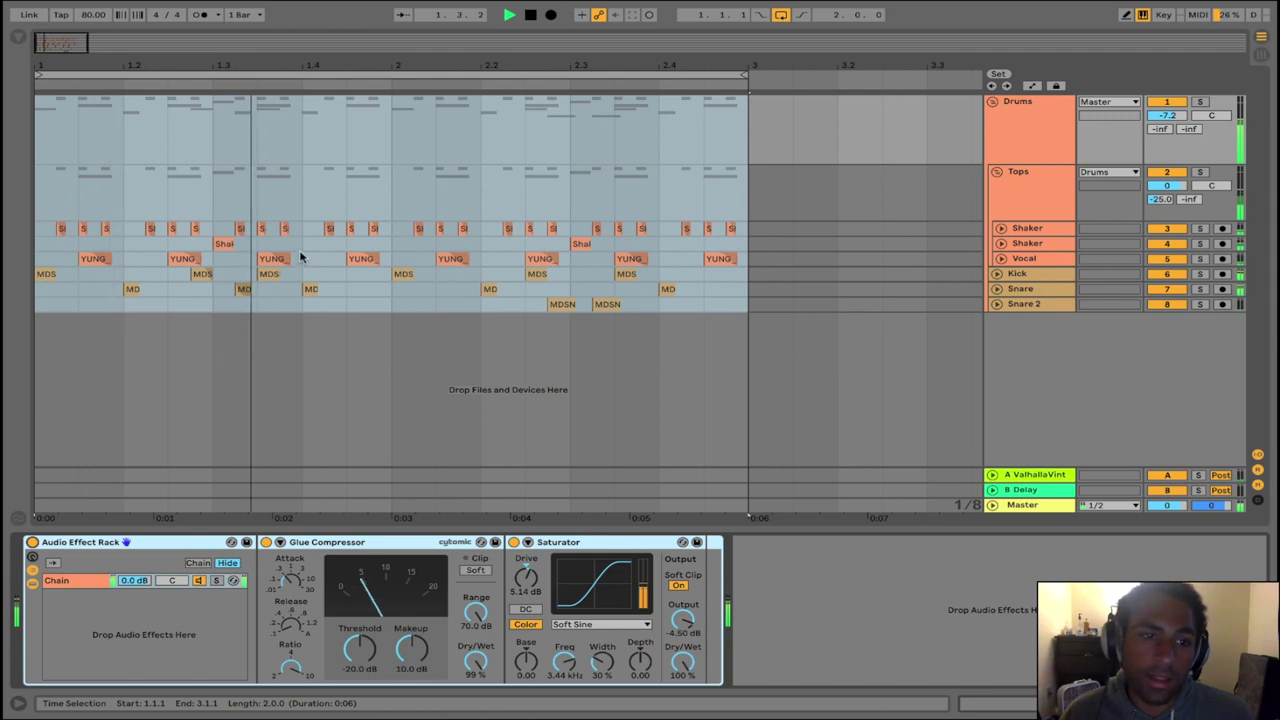
# Unfold the two Shaker tracks and the Vocal track inside the Tops group
pyautogui.keyDown('alt'); pyautogui.click(1001, 228); pyautogui.keyUp('alt')
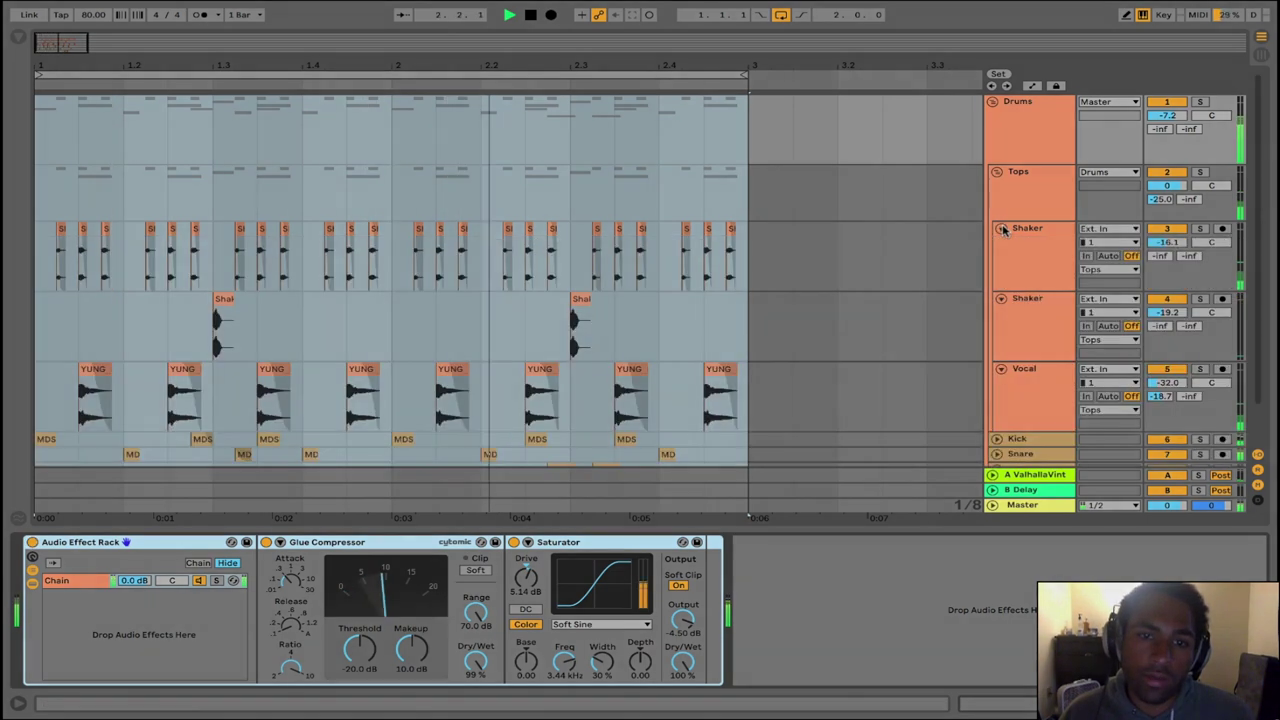
pyautogui.scroll(-2, 682, 305)
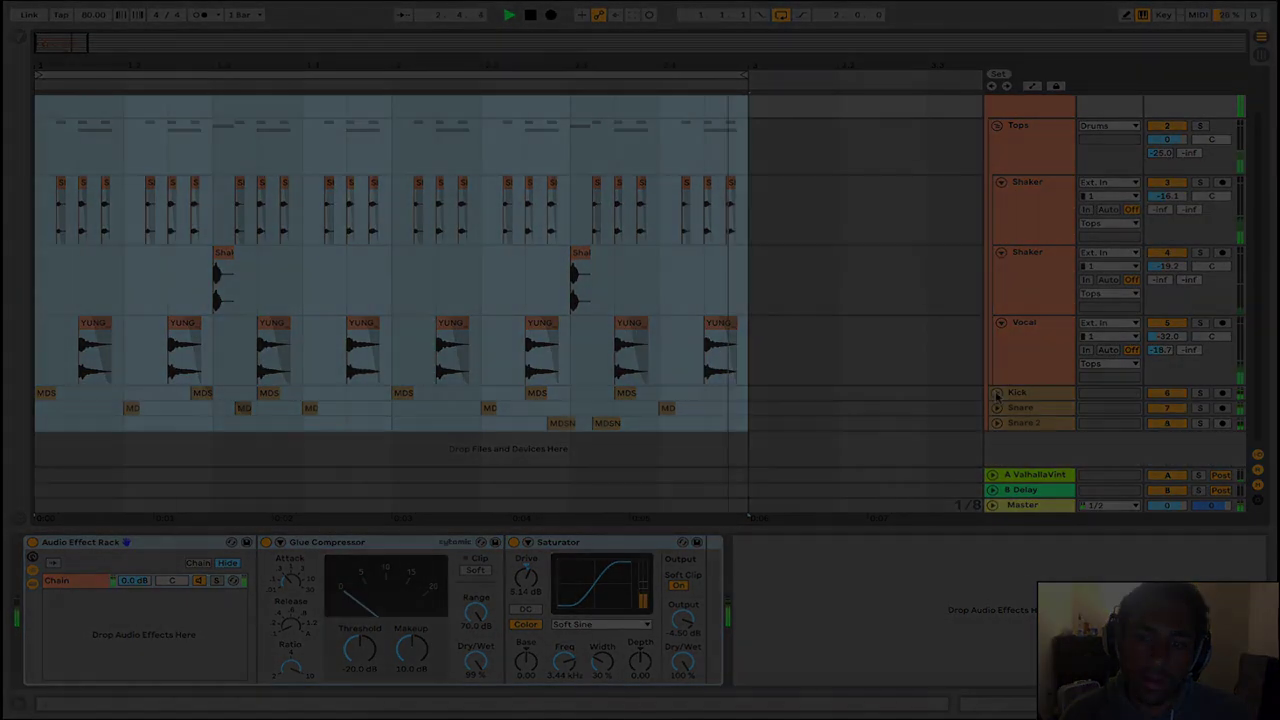